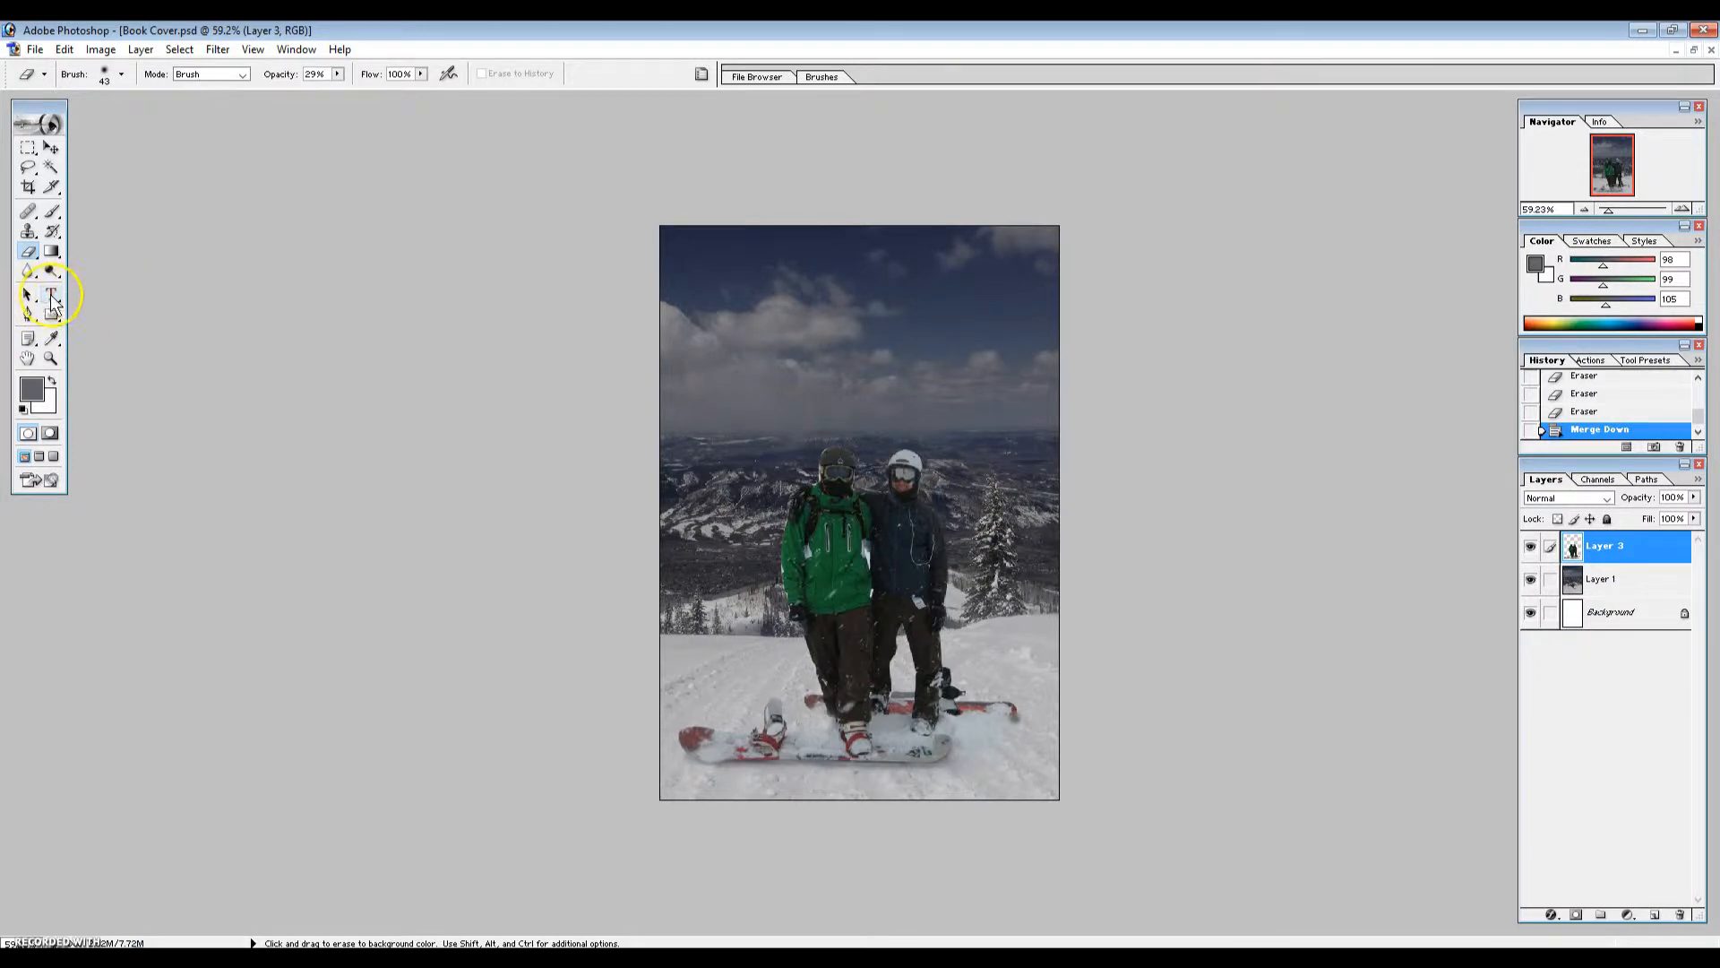
- Add the title text "Flintlock" in the sky area of the cover and set its size to 72 pt
{"action": "left_click", "coordinate": [51, 299]}
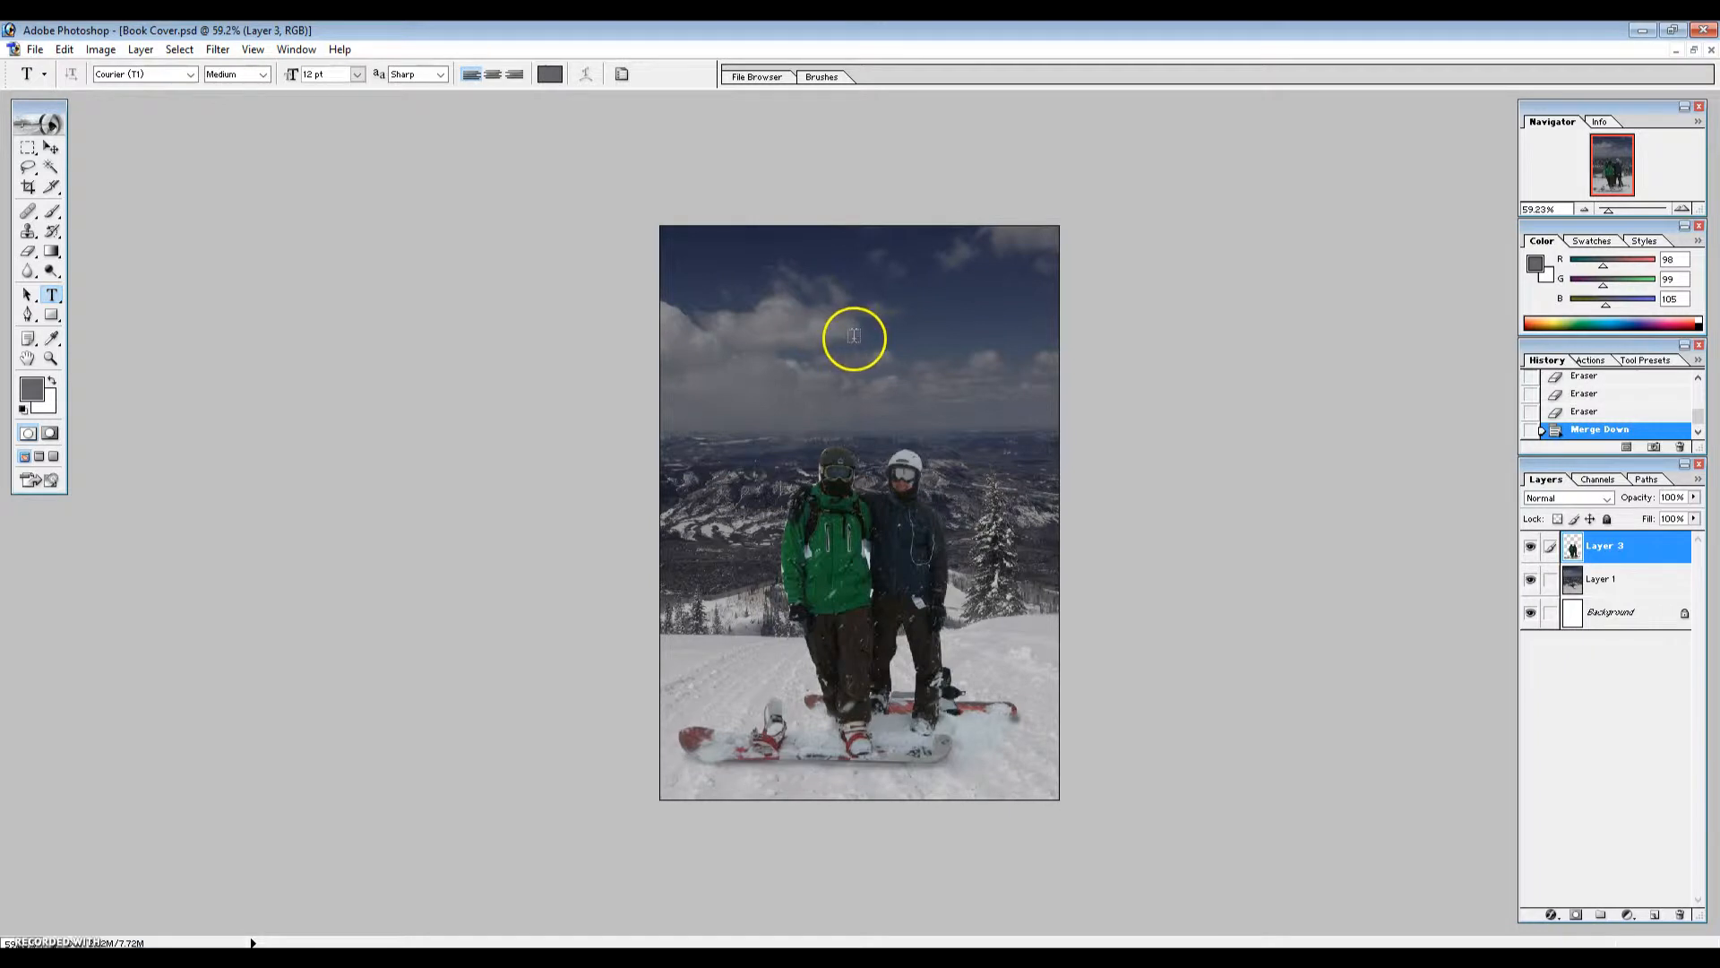
{"action": "left_click", "coordinate": [958, 355]}
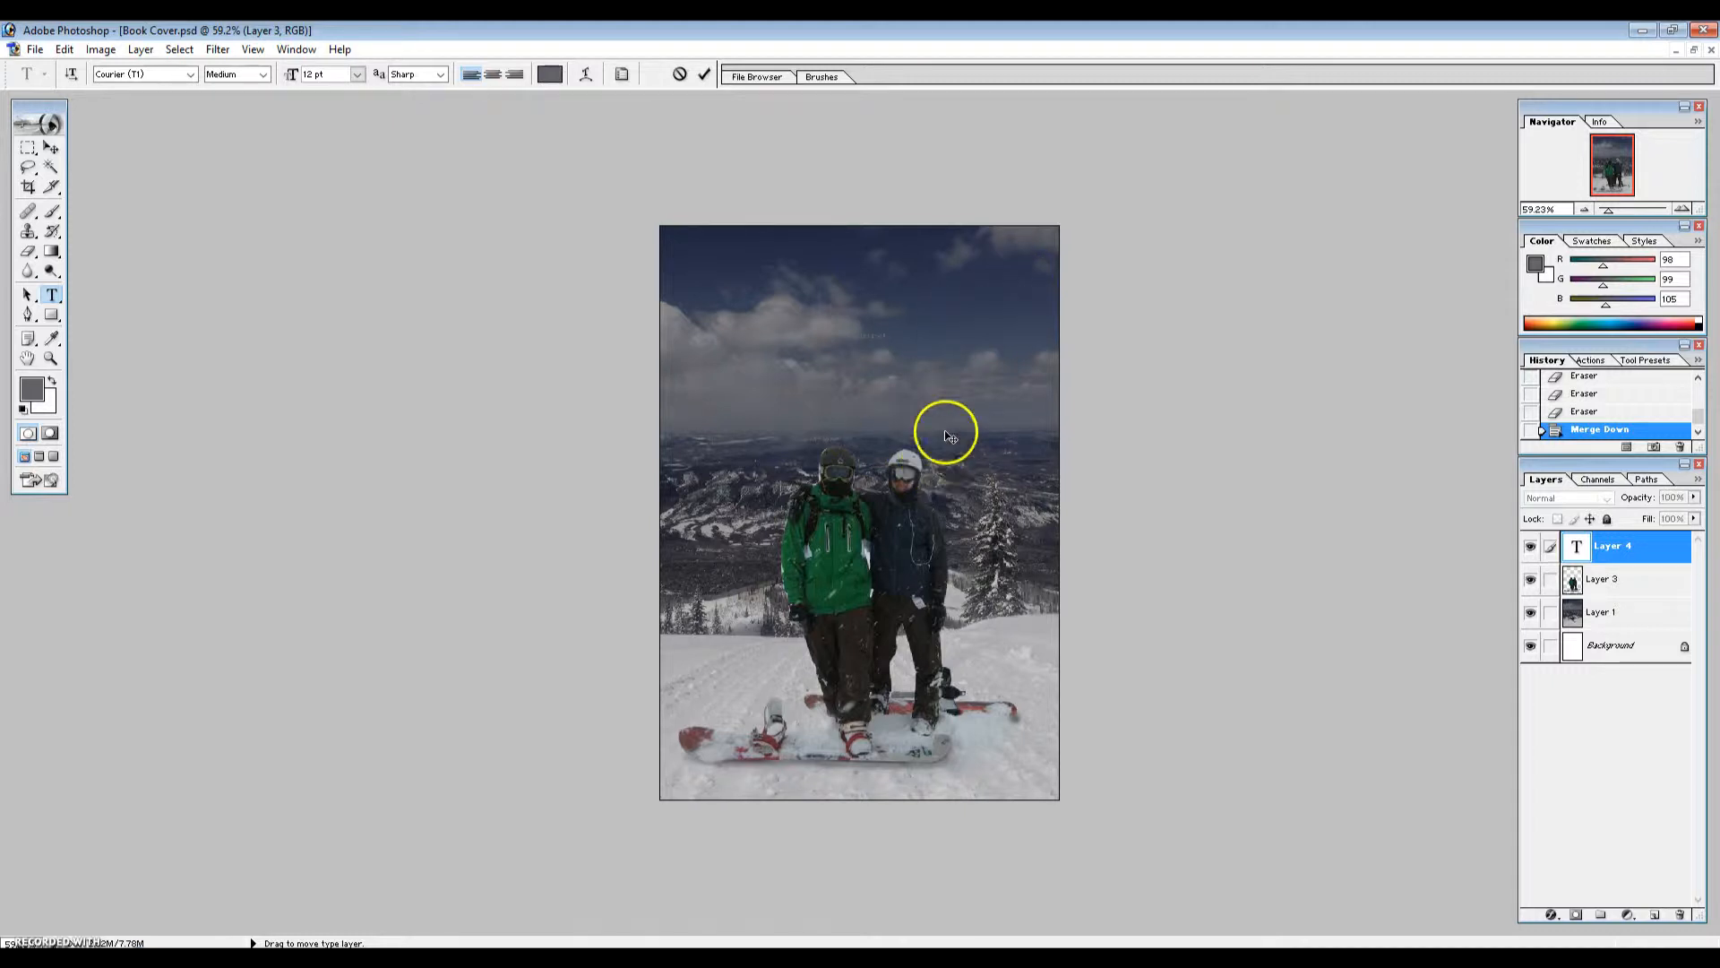
{"action": "key", "text": "ctrl+plus"}
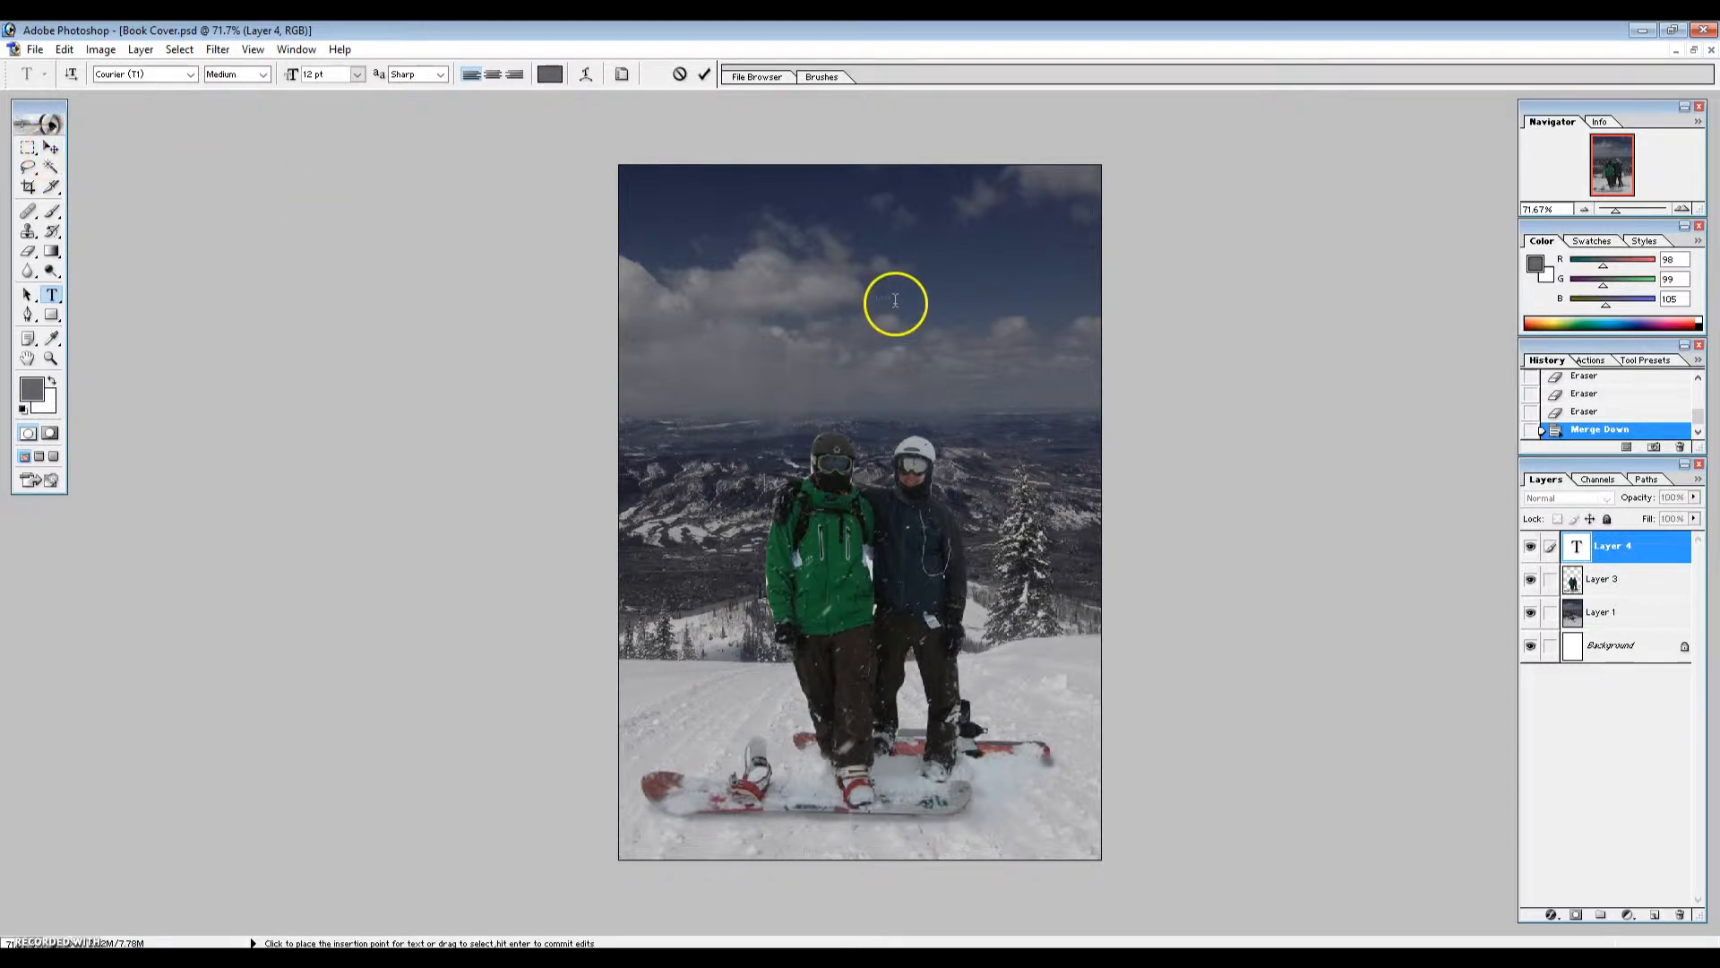
{"action": "left_click_drag", "start_coordinate": [896, 299], "coordinate": [850, 299]}
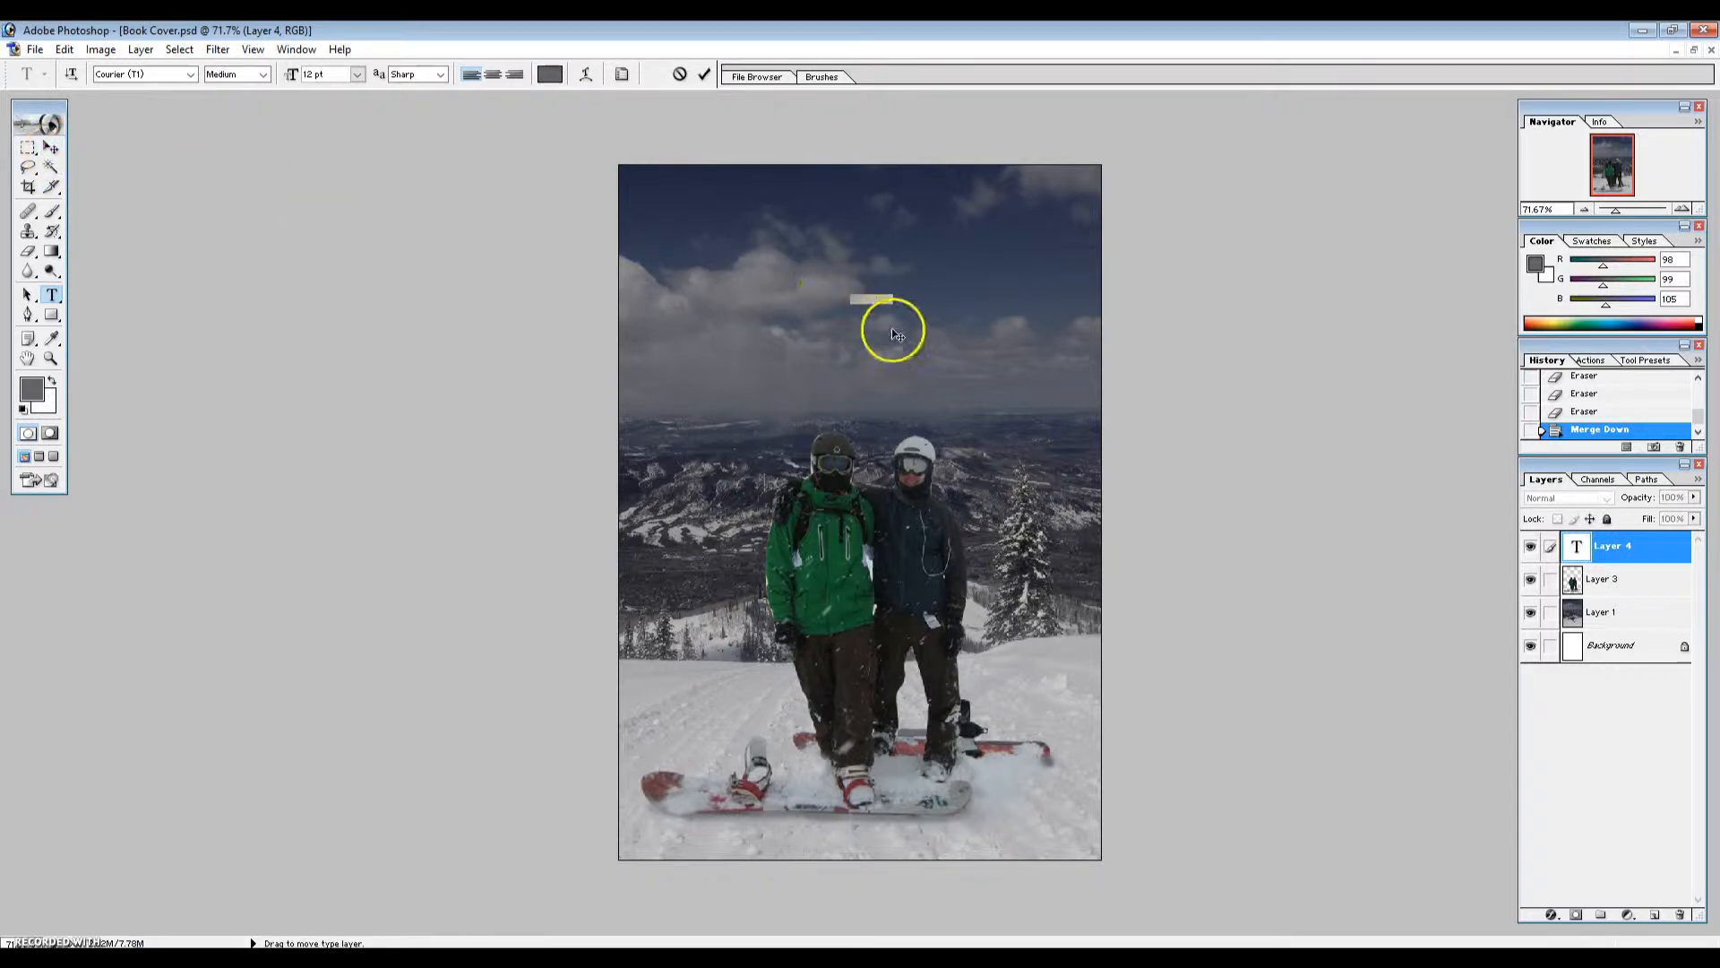
{"action": "left_click", "coordinate": [356, 73]}
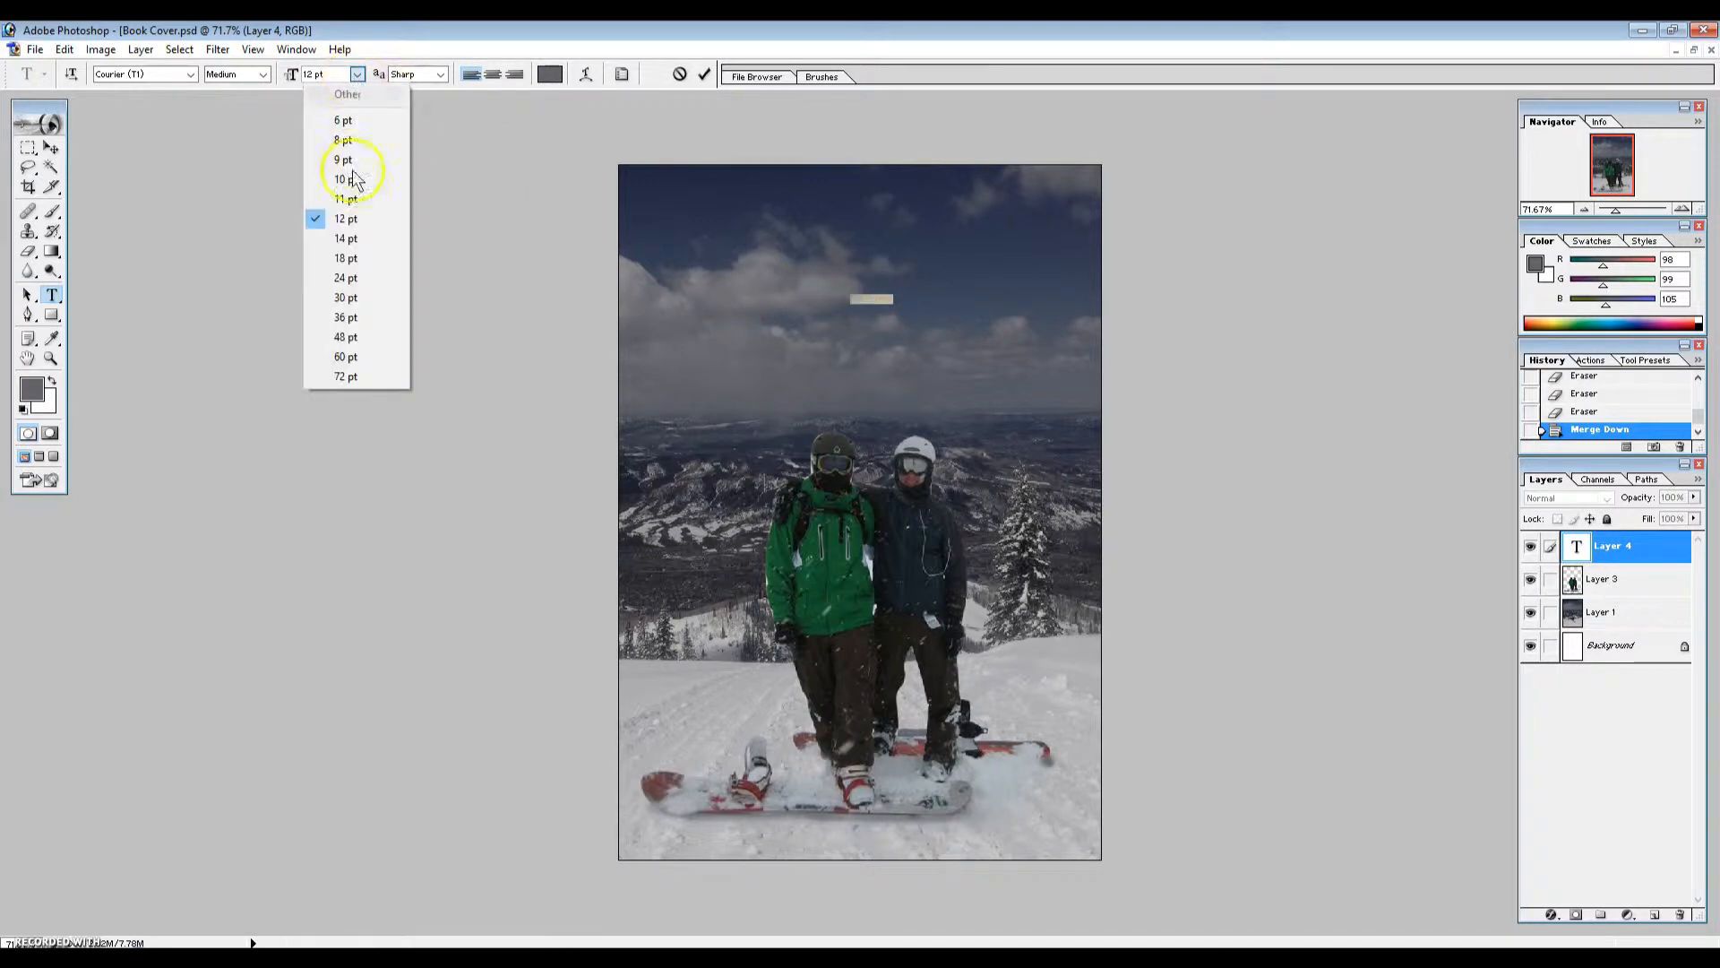
{"action": "left_click", "coordinate": [346, 377]}
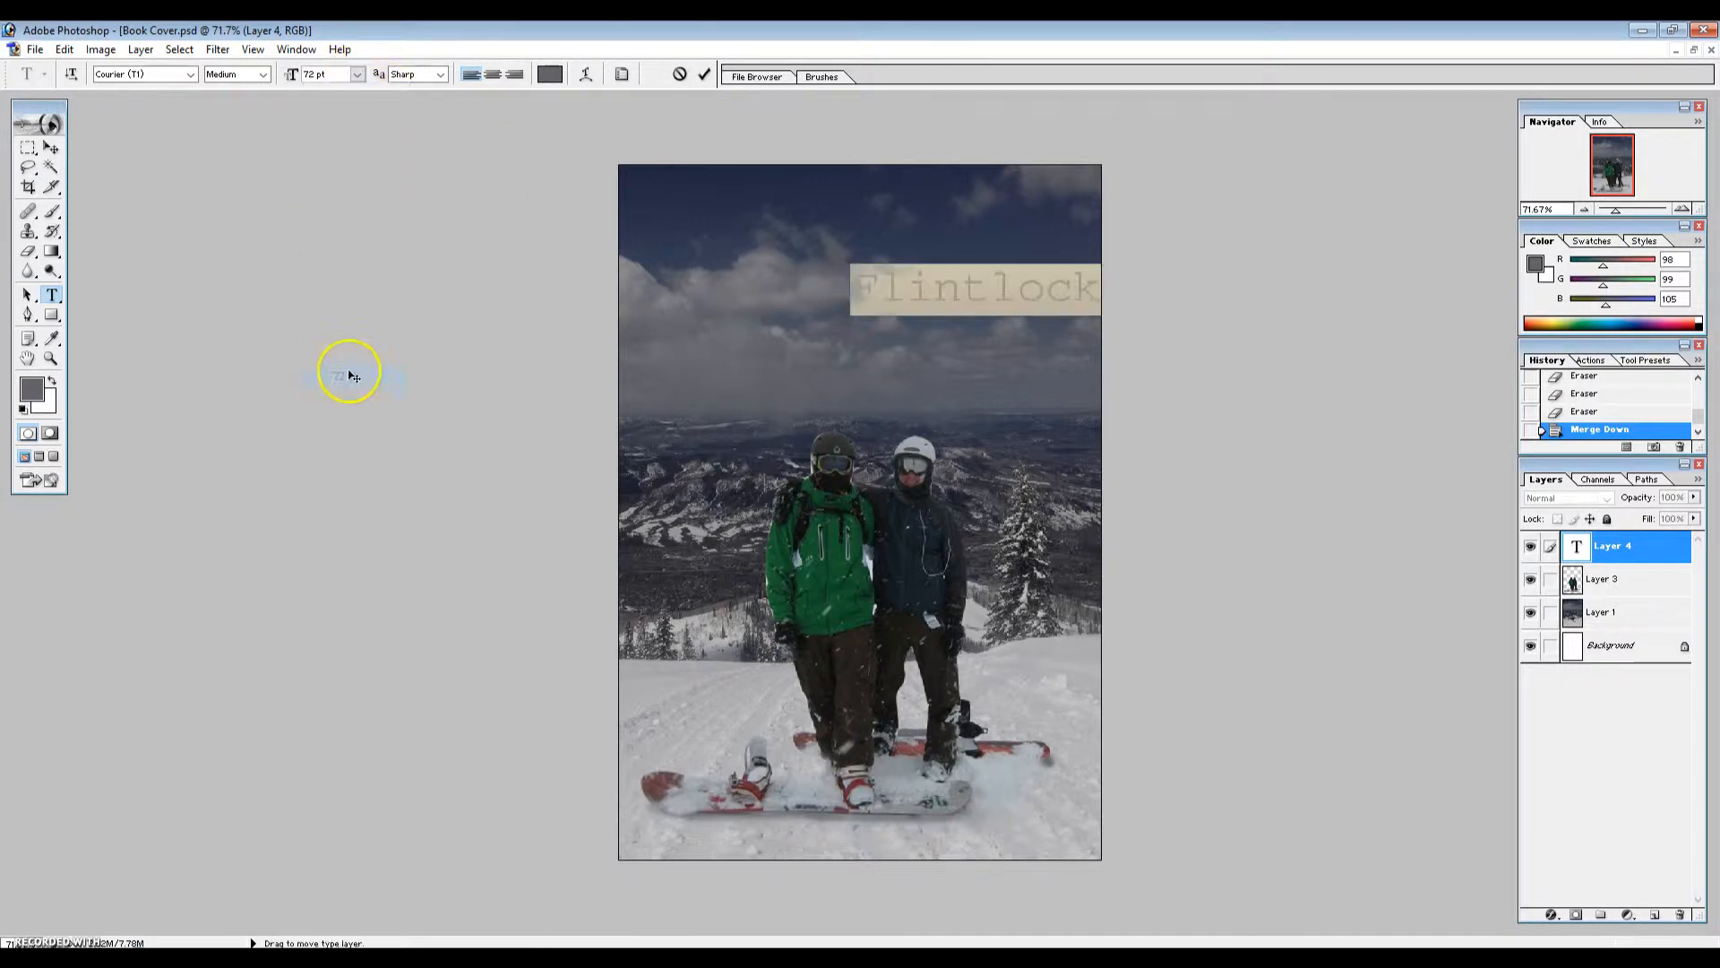
- Move the "Flintlock" title so it sits horizontally centred in the sky, fully inside the cover
{"action": "left_click", "coordinate": [52, 148]}
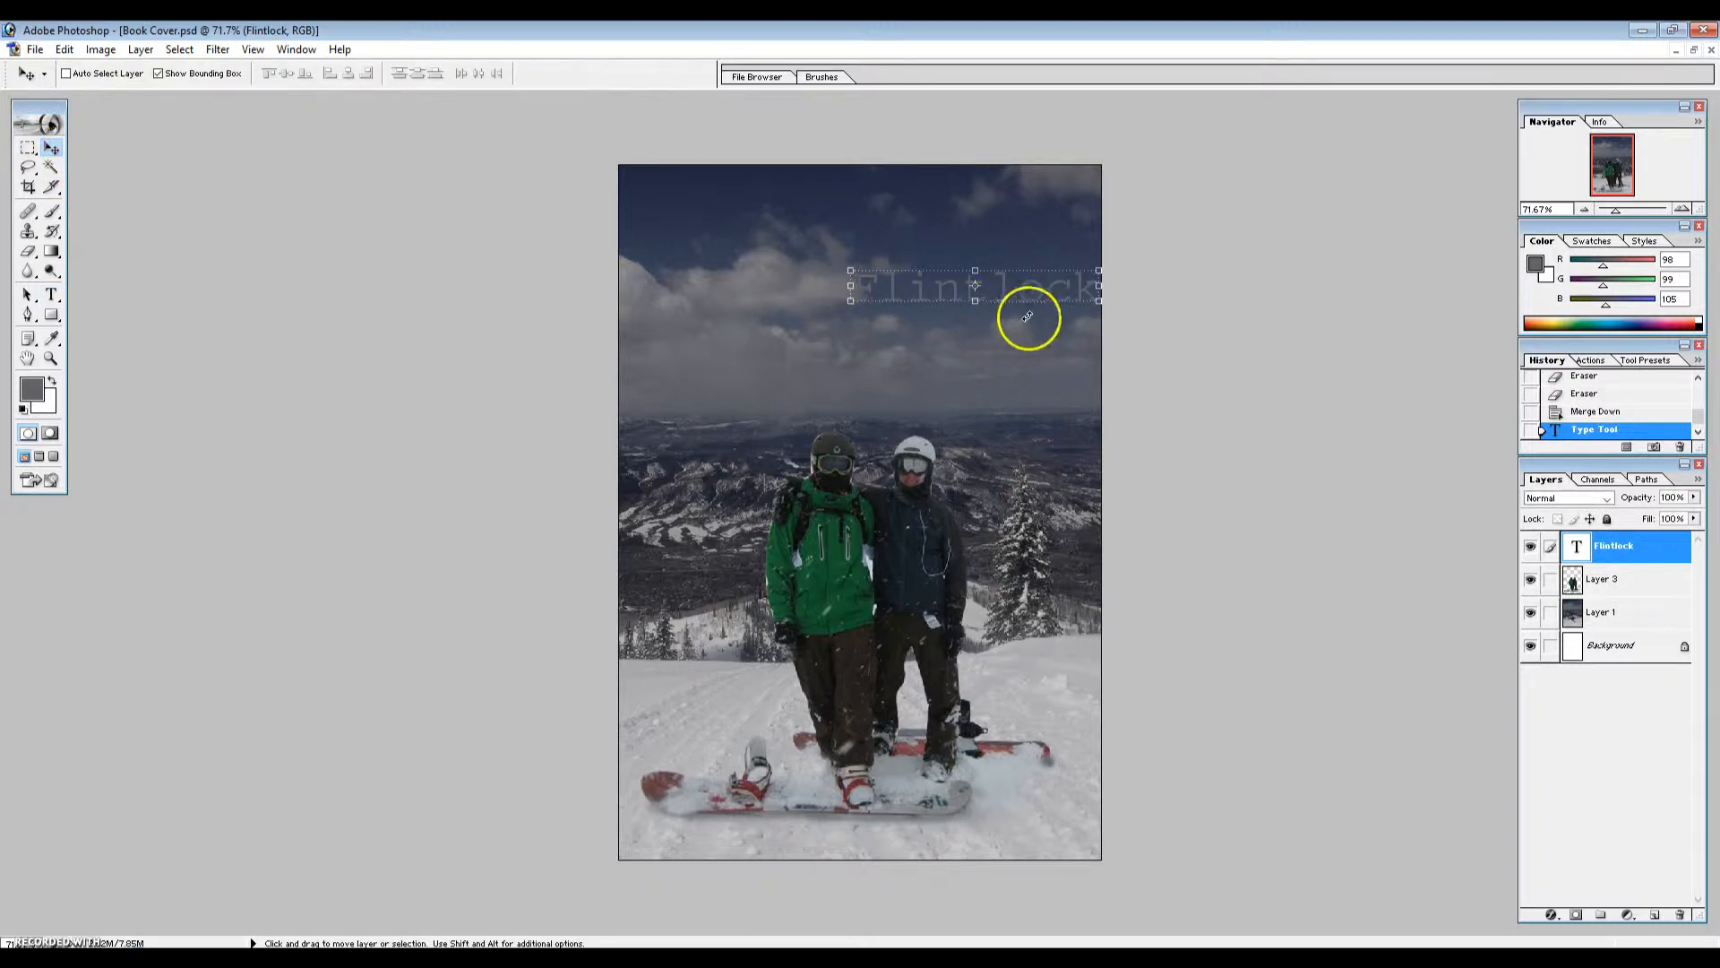
{"action": "left_click_drag", "start_coordinate": [1049, 288], "coordinate": [914, 277]}
{"action": "left_click", "coordinate": [31, 149]}
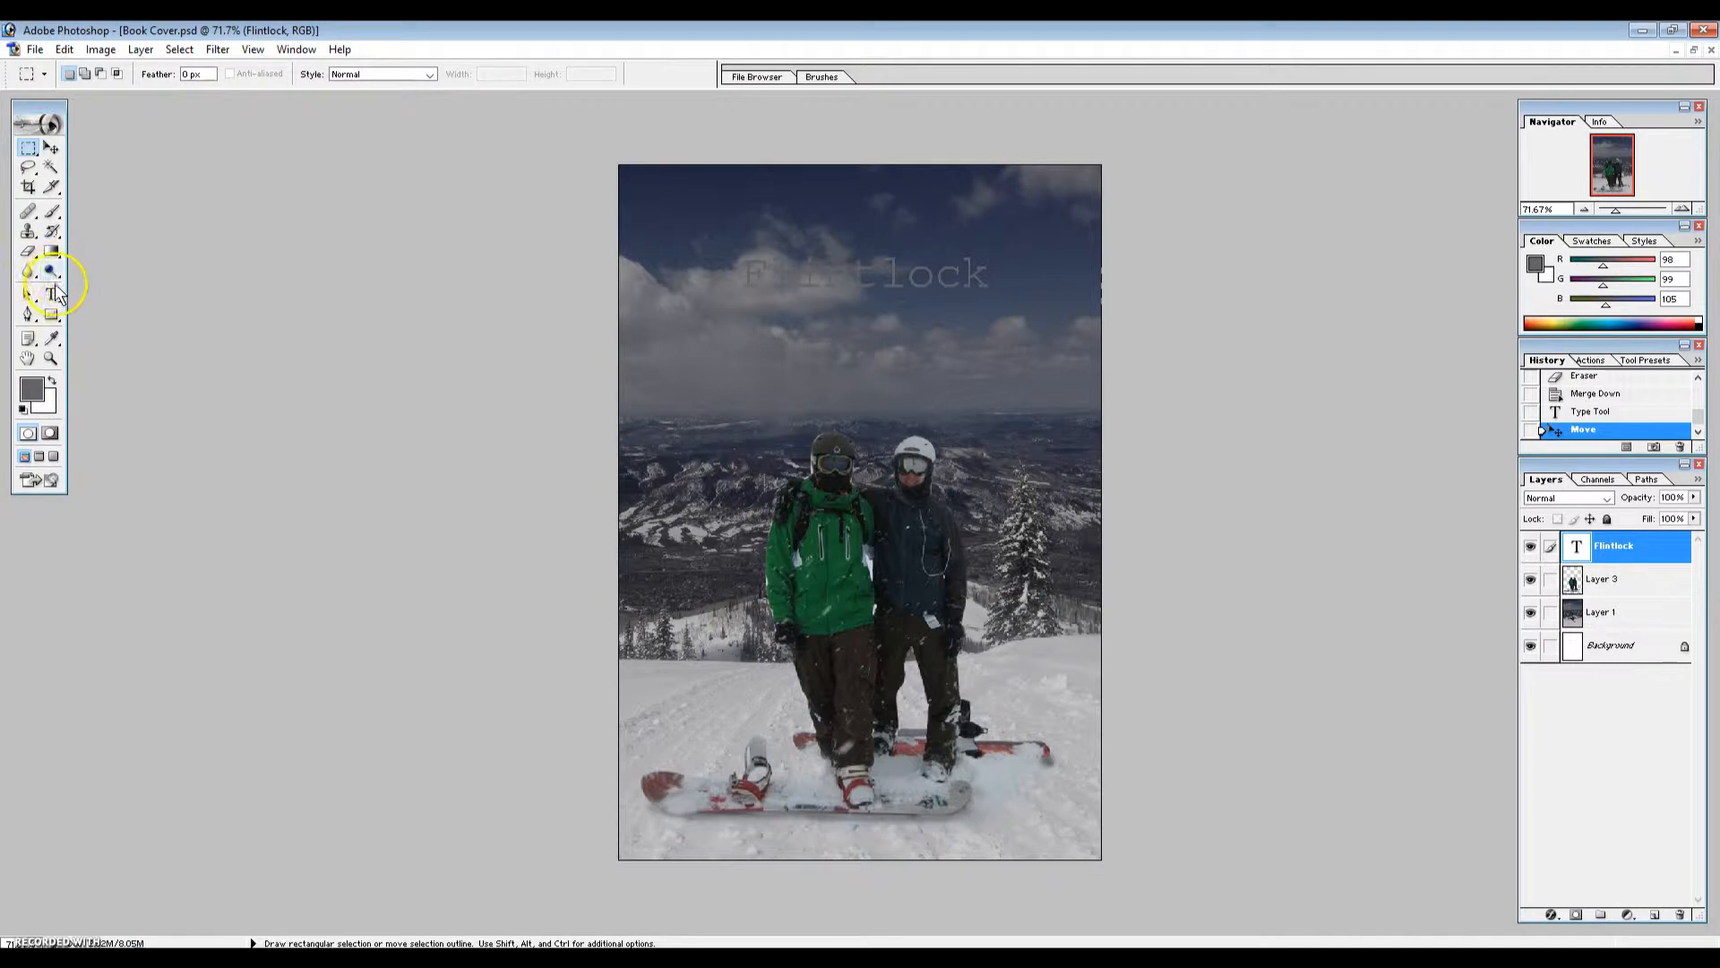
- Select the whole "Flintlock" title and set its text colour to white (FFFFFF)
{"action": "left_click", "coordinate": [53, 294]}
{"action": "left_click_drag", "start_coordinate": [989, 280], "coordinate": [747, 267]}
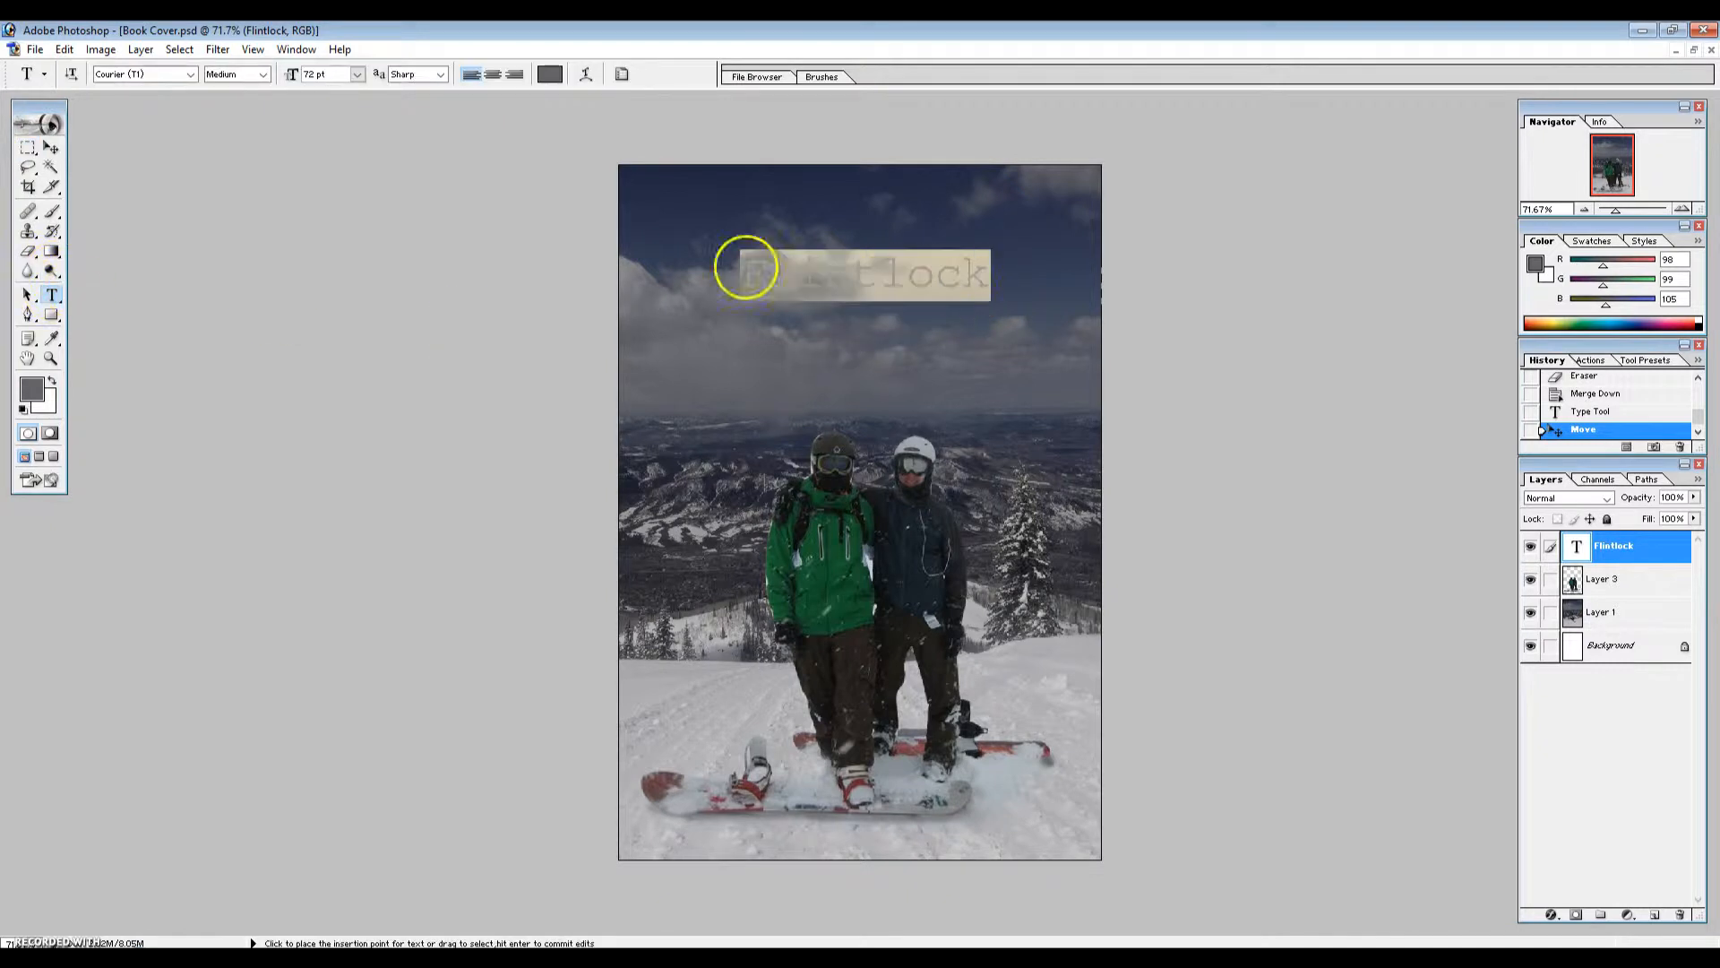
{"action": "left_click", "coordinate": [550, 74]}
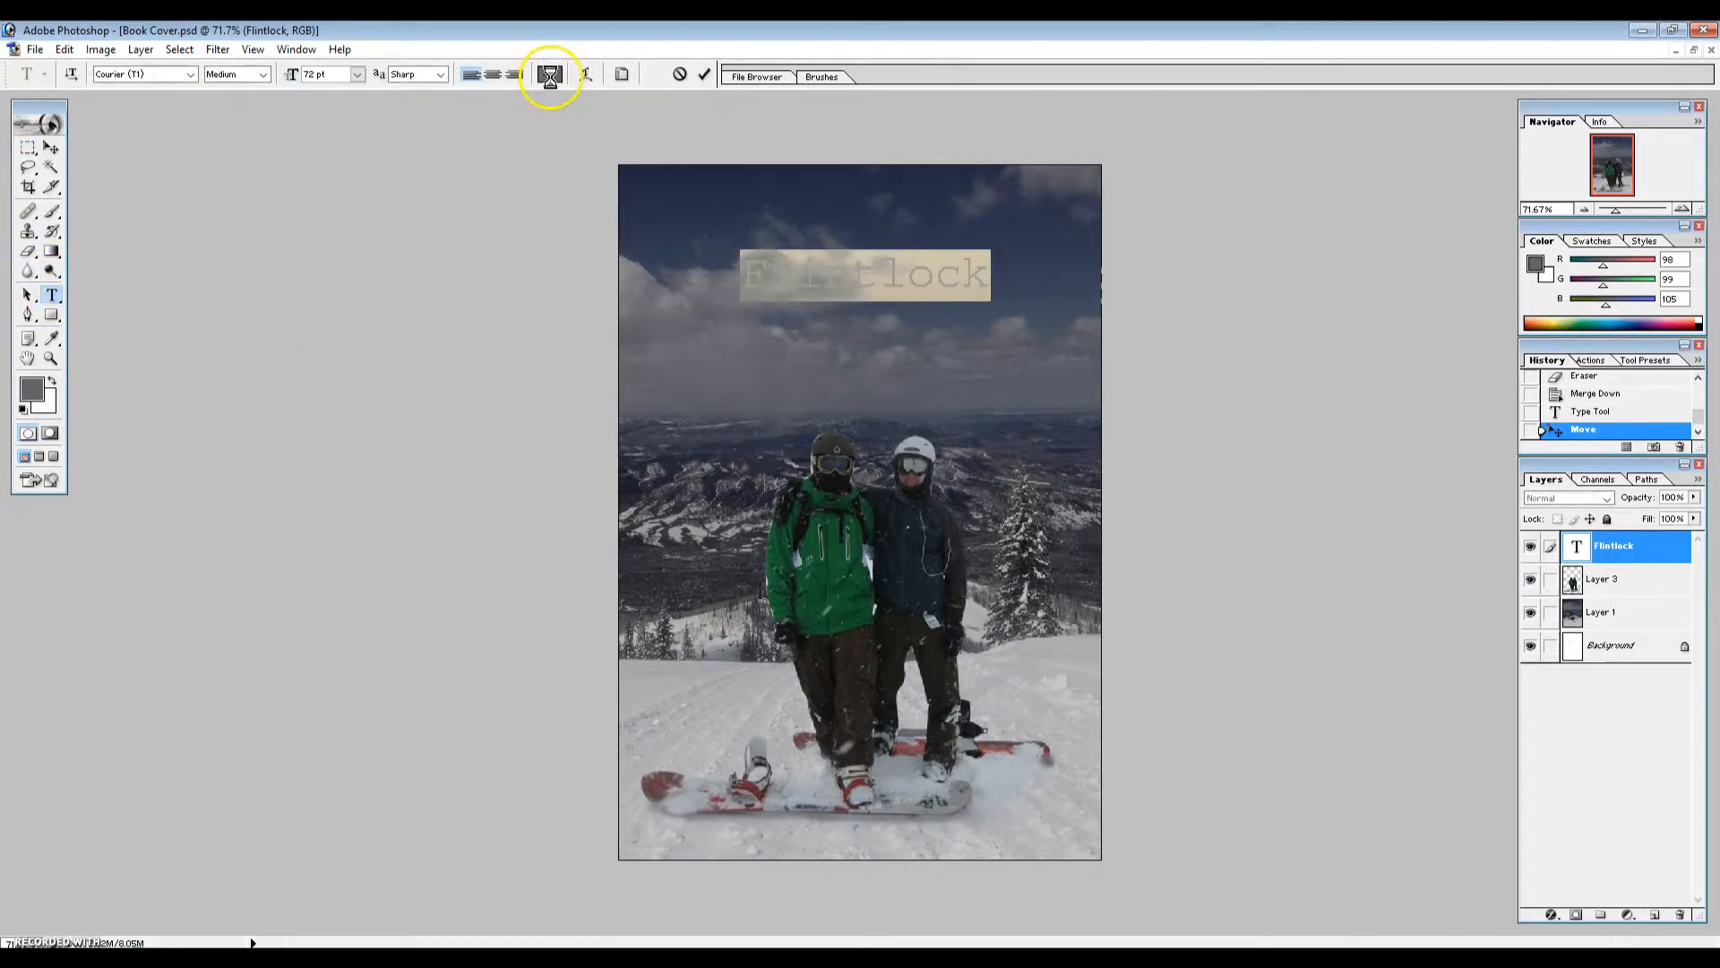
{"action": "left_click_drag", "start_coordinate": [660, 442], "coordinate": [545, 269]}
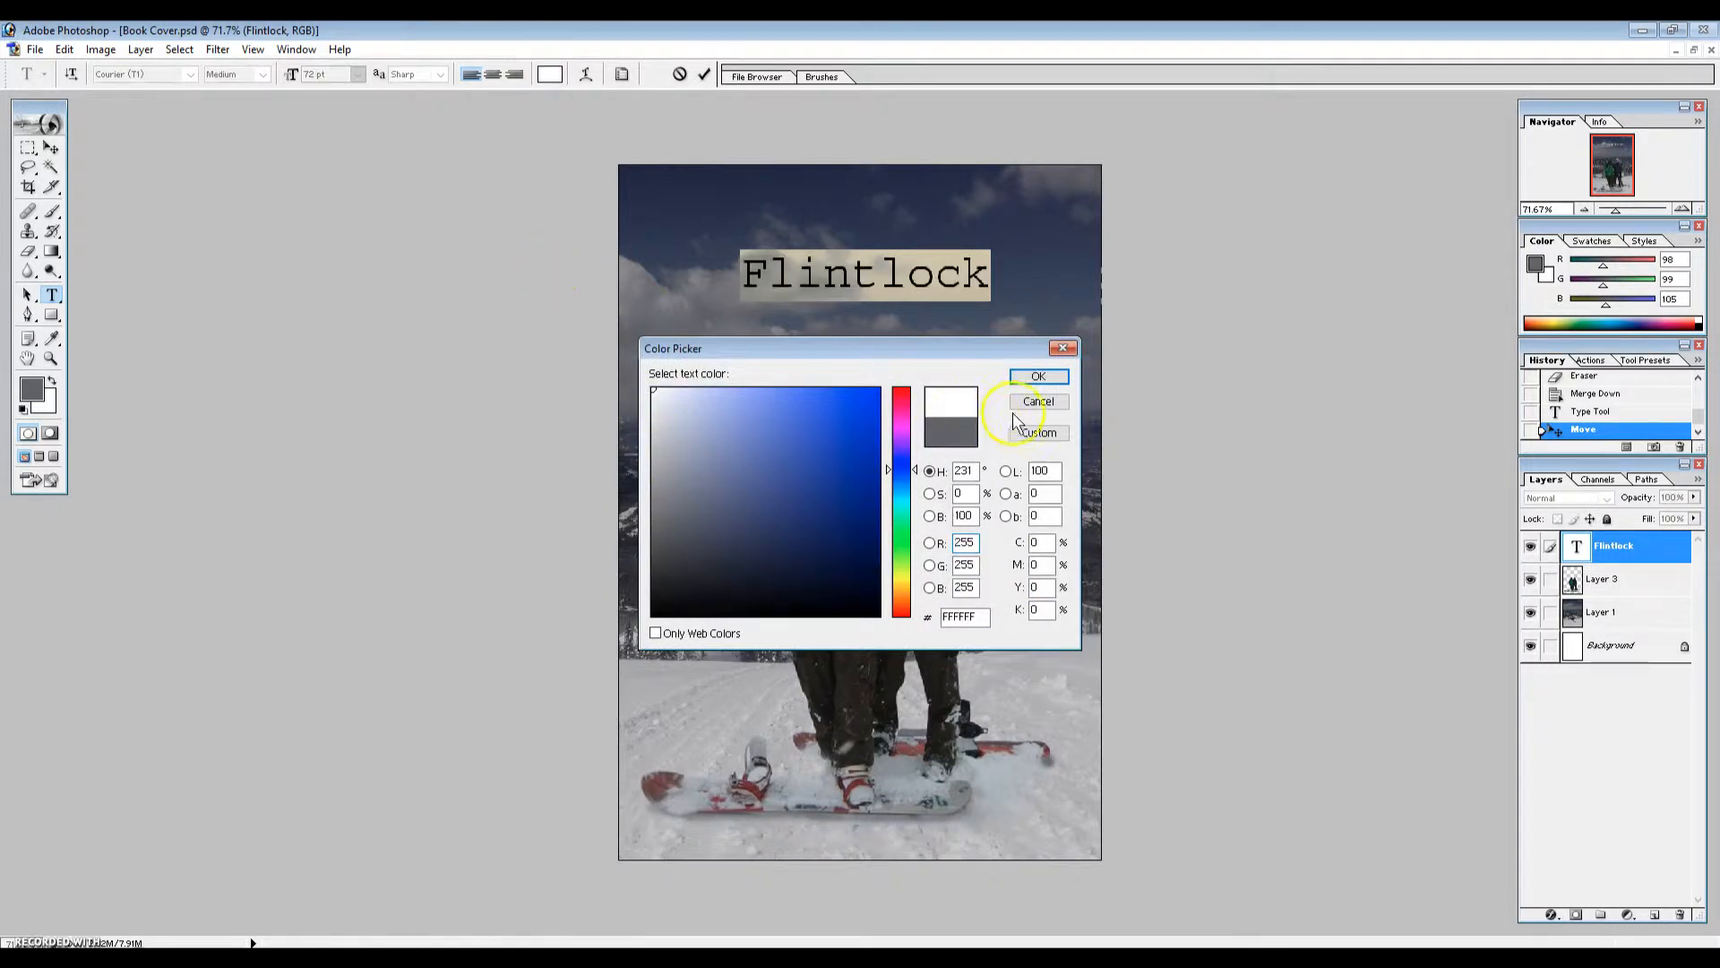
{"action": "left_click", "coordinate": [1038, 376]}
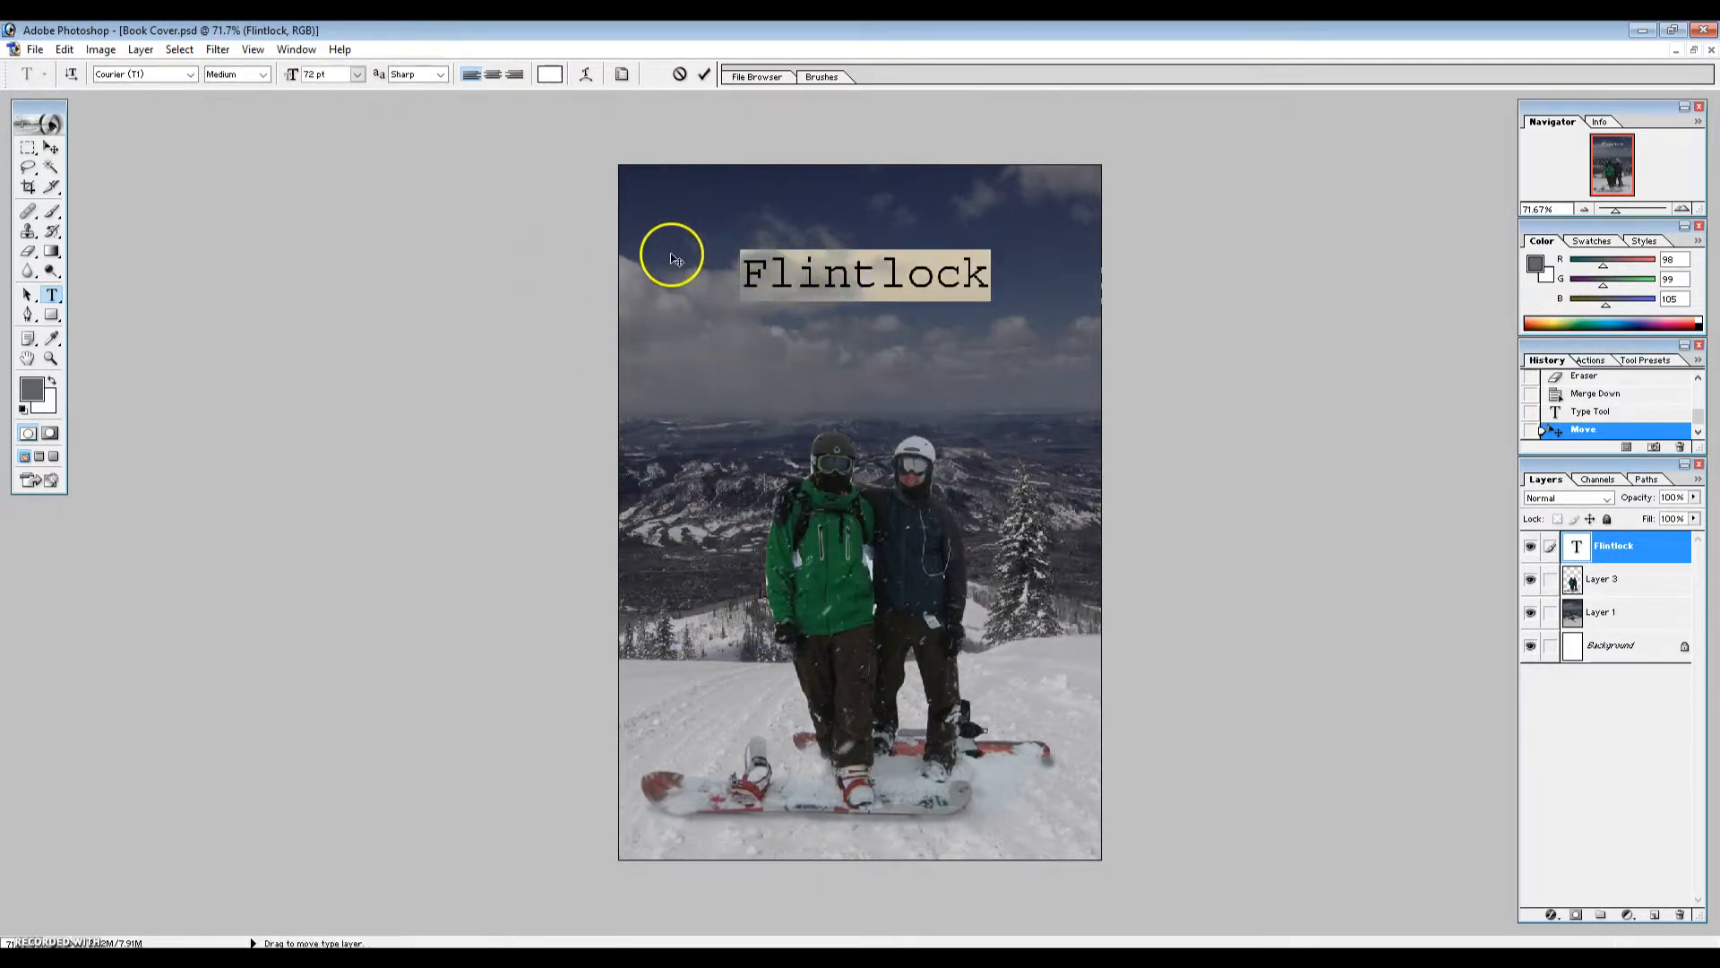
{"action": "left_click", "coordinate": [551, 77]}
{"action": "left_click", "coordinate": [1020, 384]}
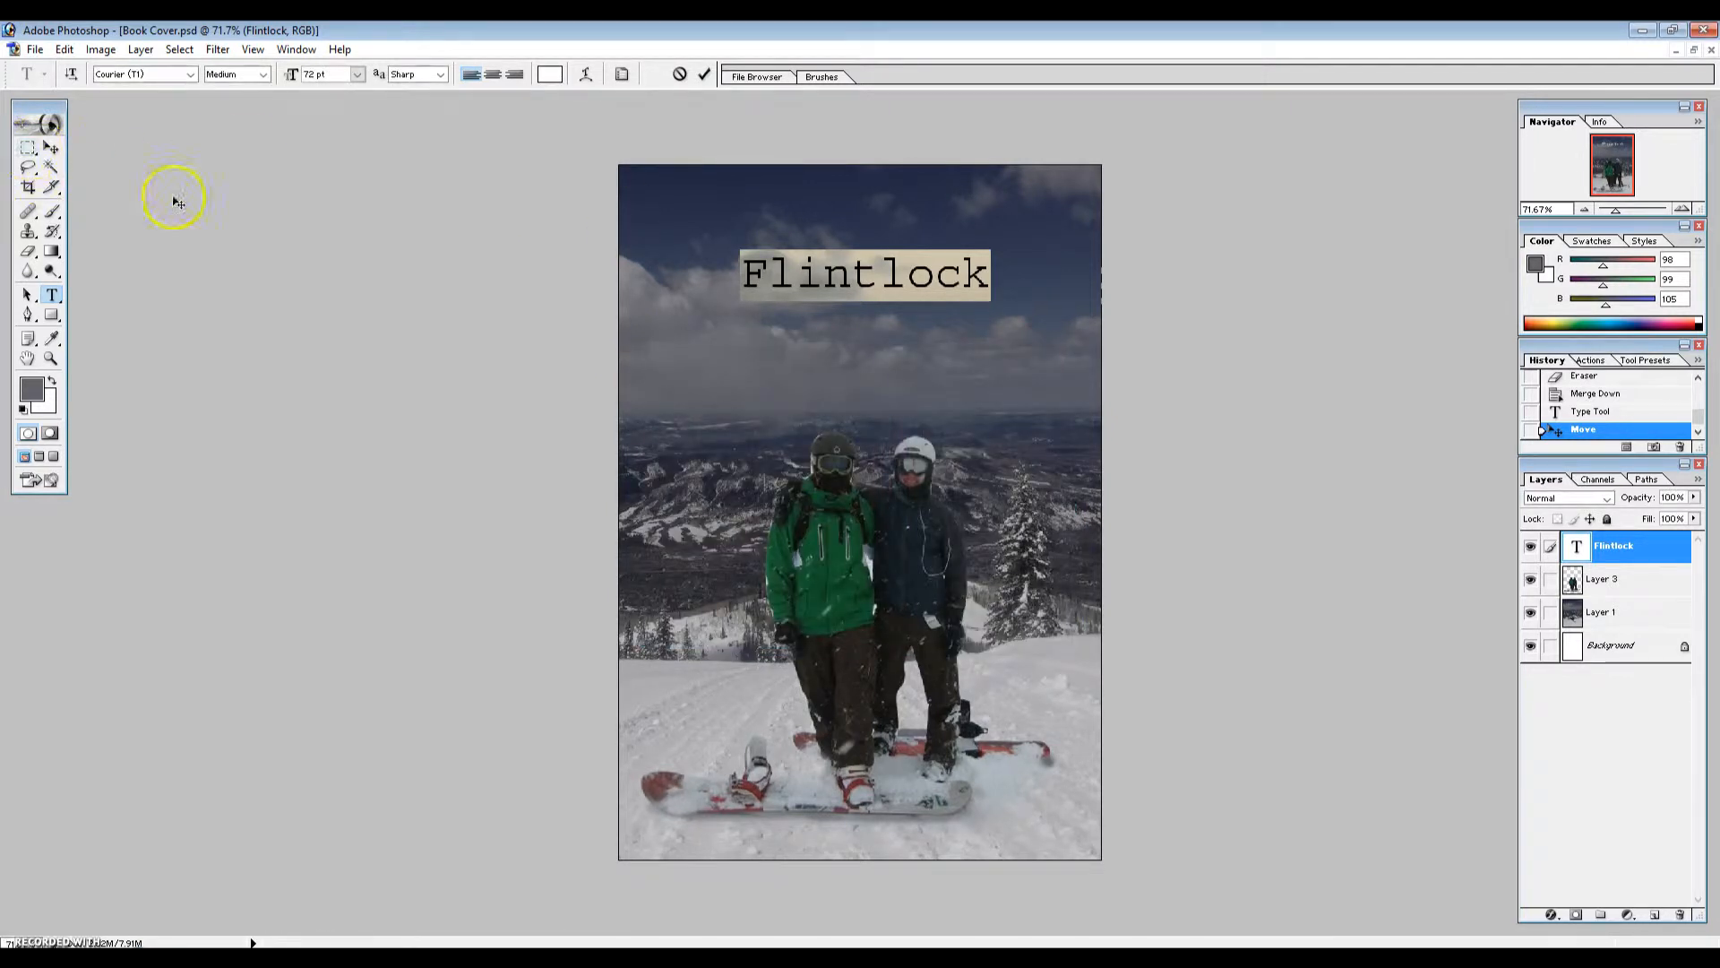
- Try the ABLAX font on the selected "Flintlock" title
{"action": "left_click", "coordinate": [190, 76]}
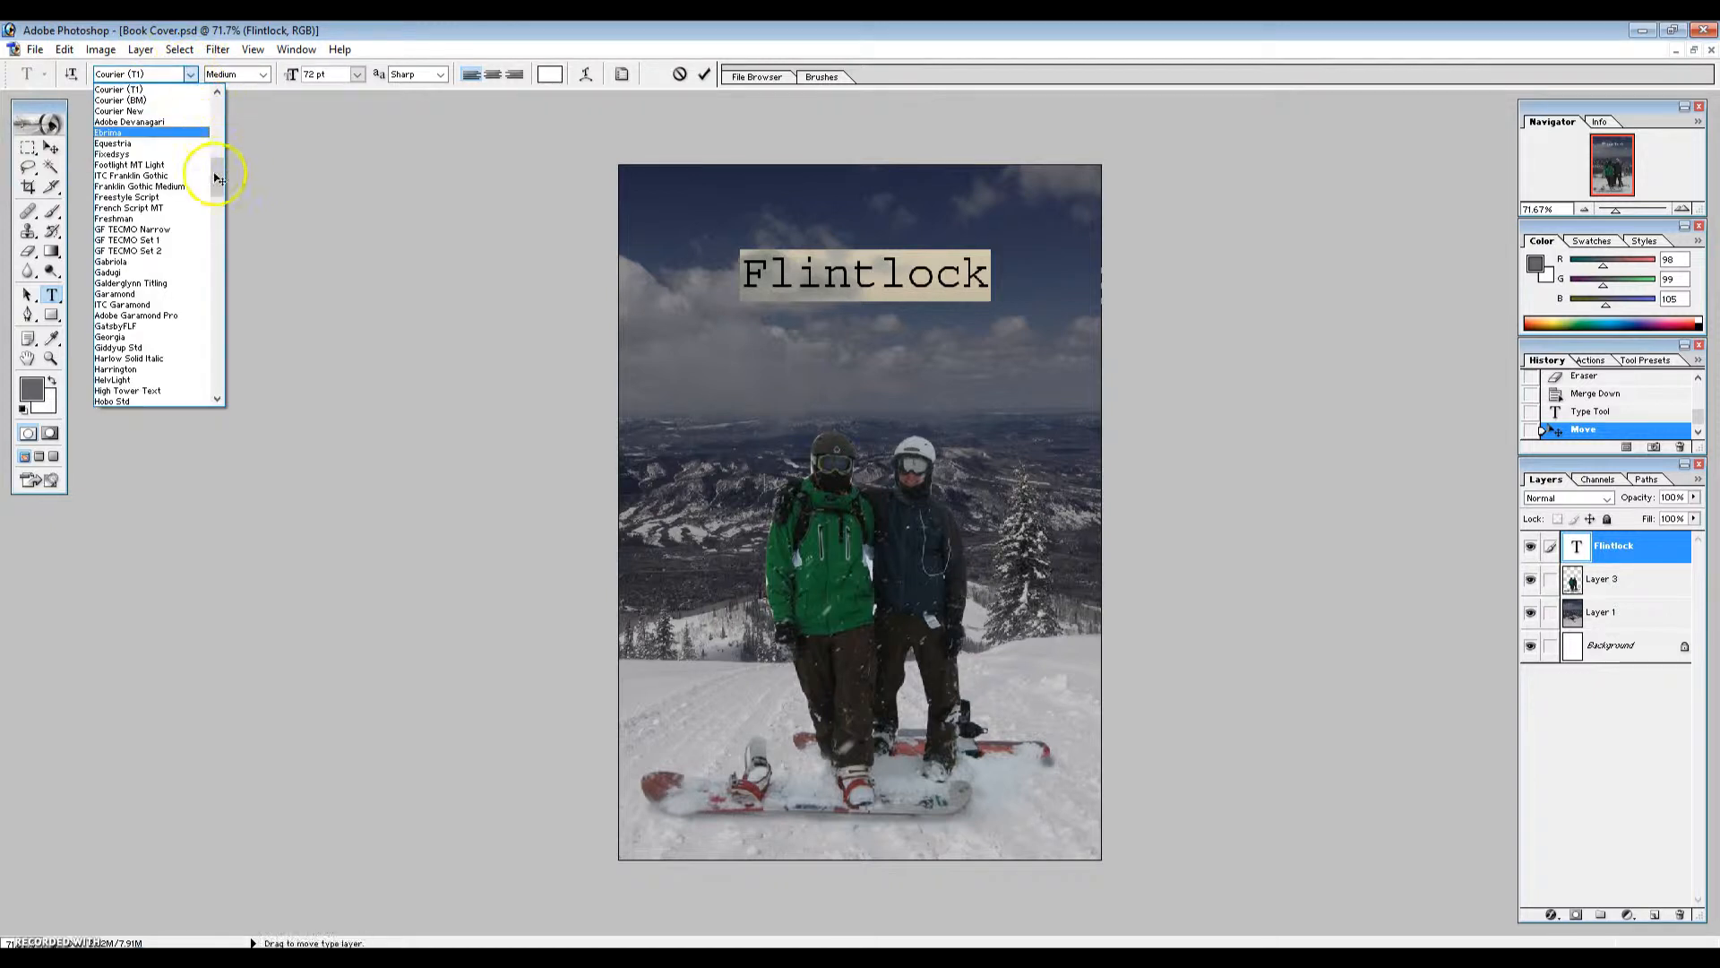
{"action": "left_click_drag", "start_coordinate": [219, 176], "coordinate": [211, 89]}
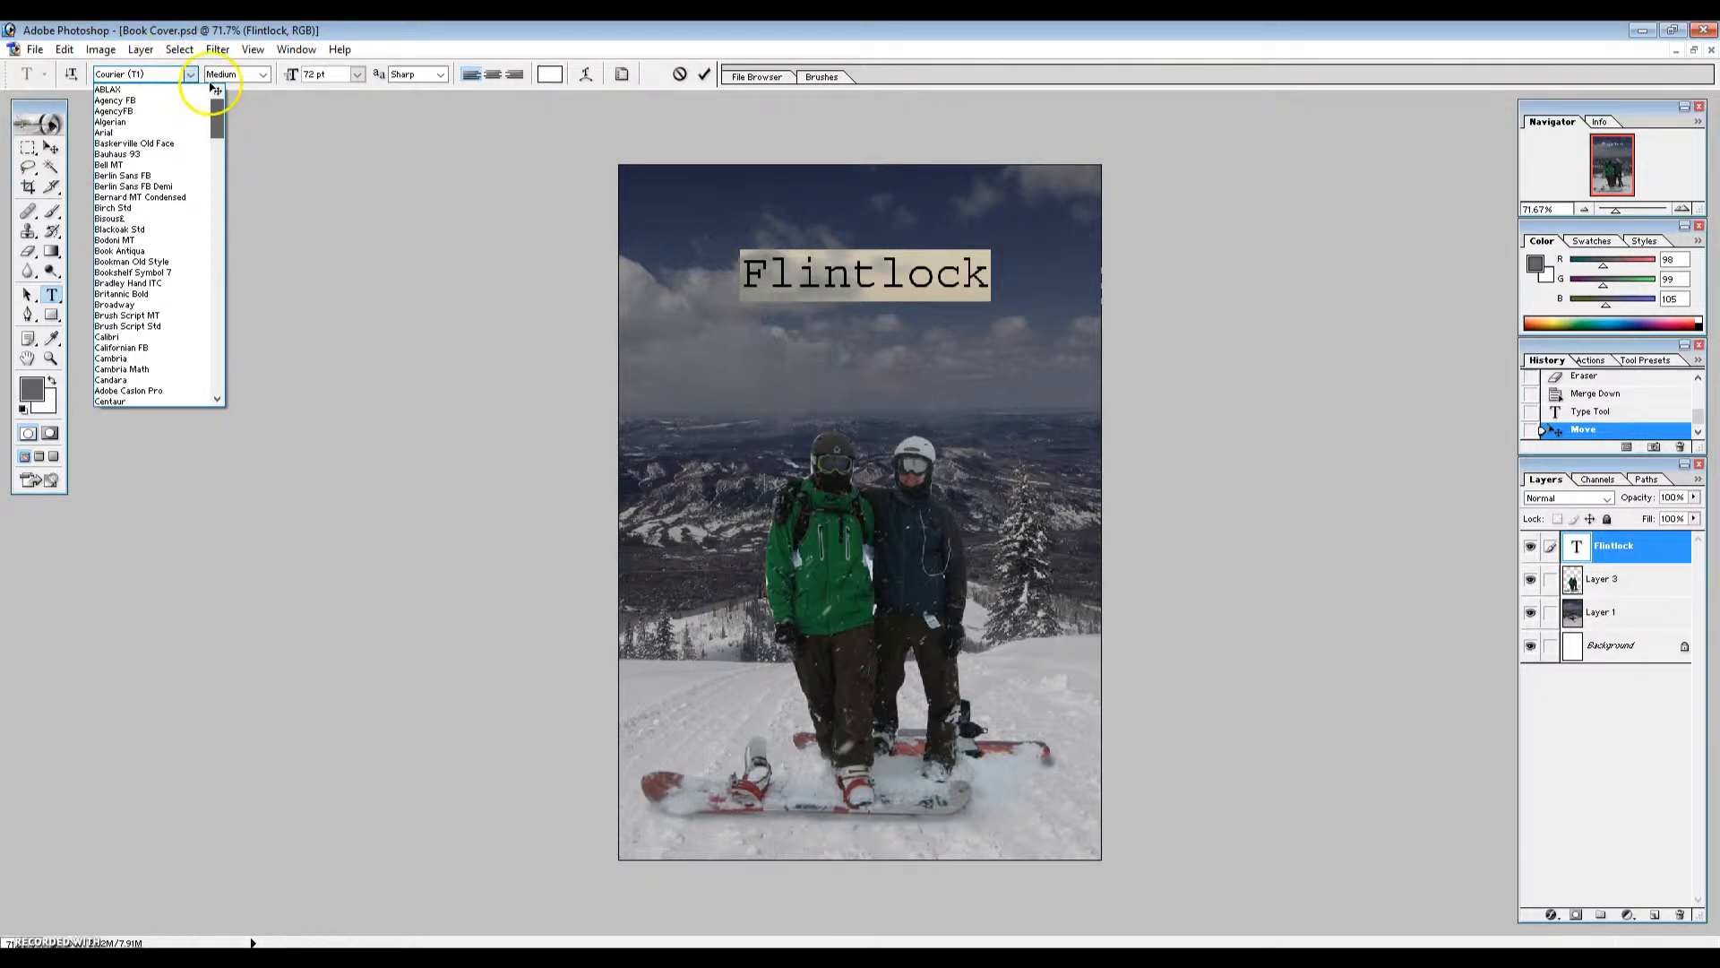
{"action": "left_click", "coordinate": [140, 90]}
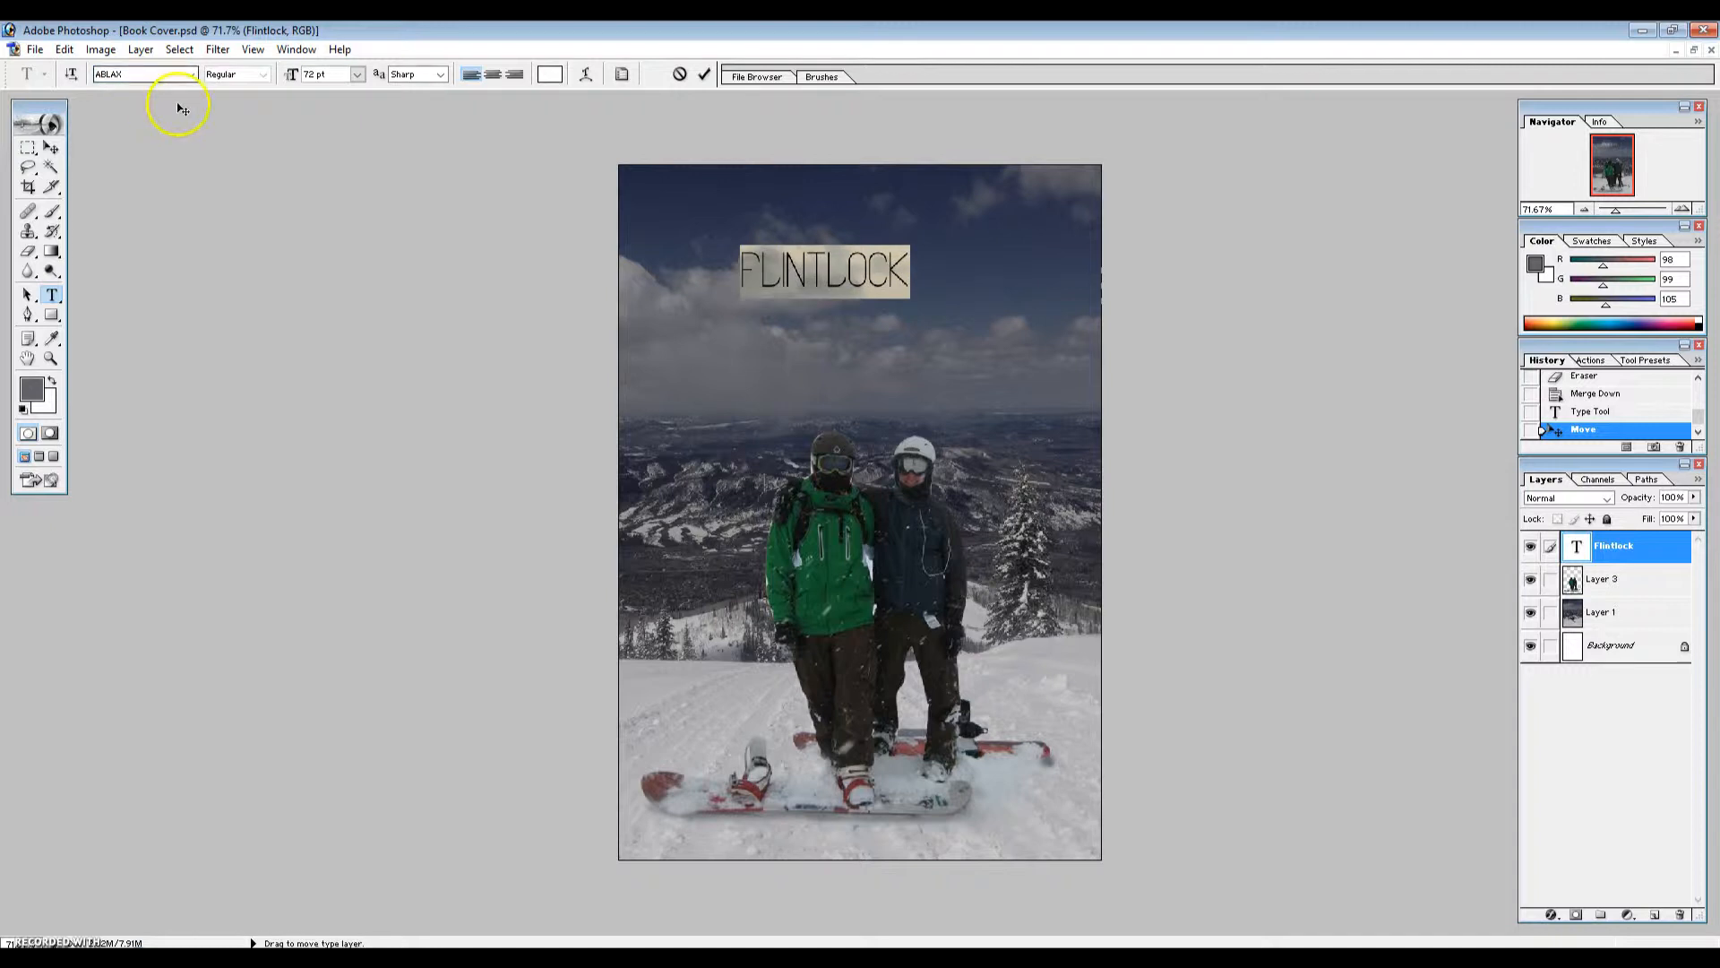
{"action": "left_click", "coordinate": [192, 75]}
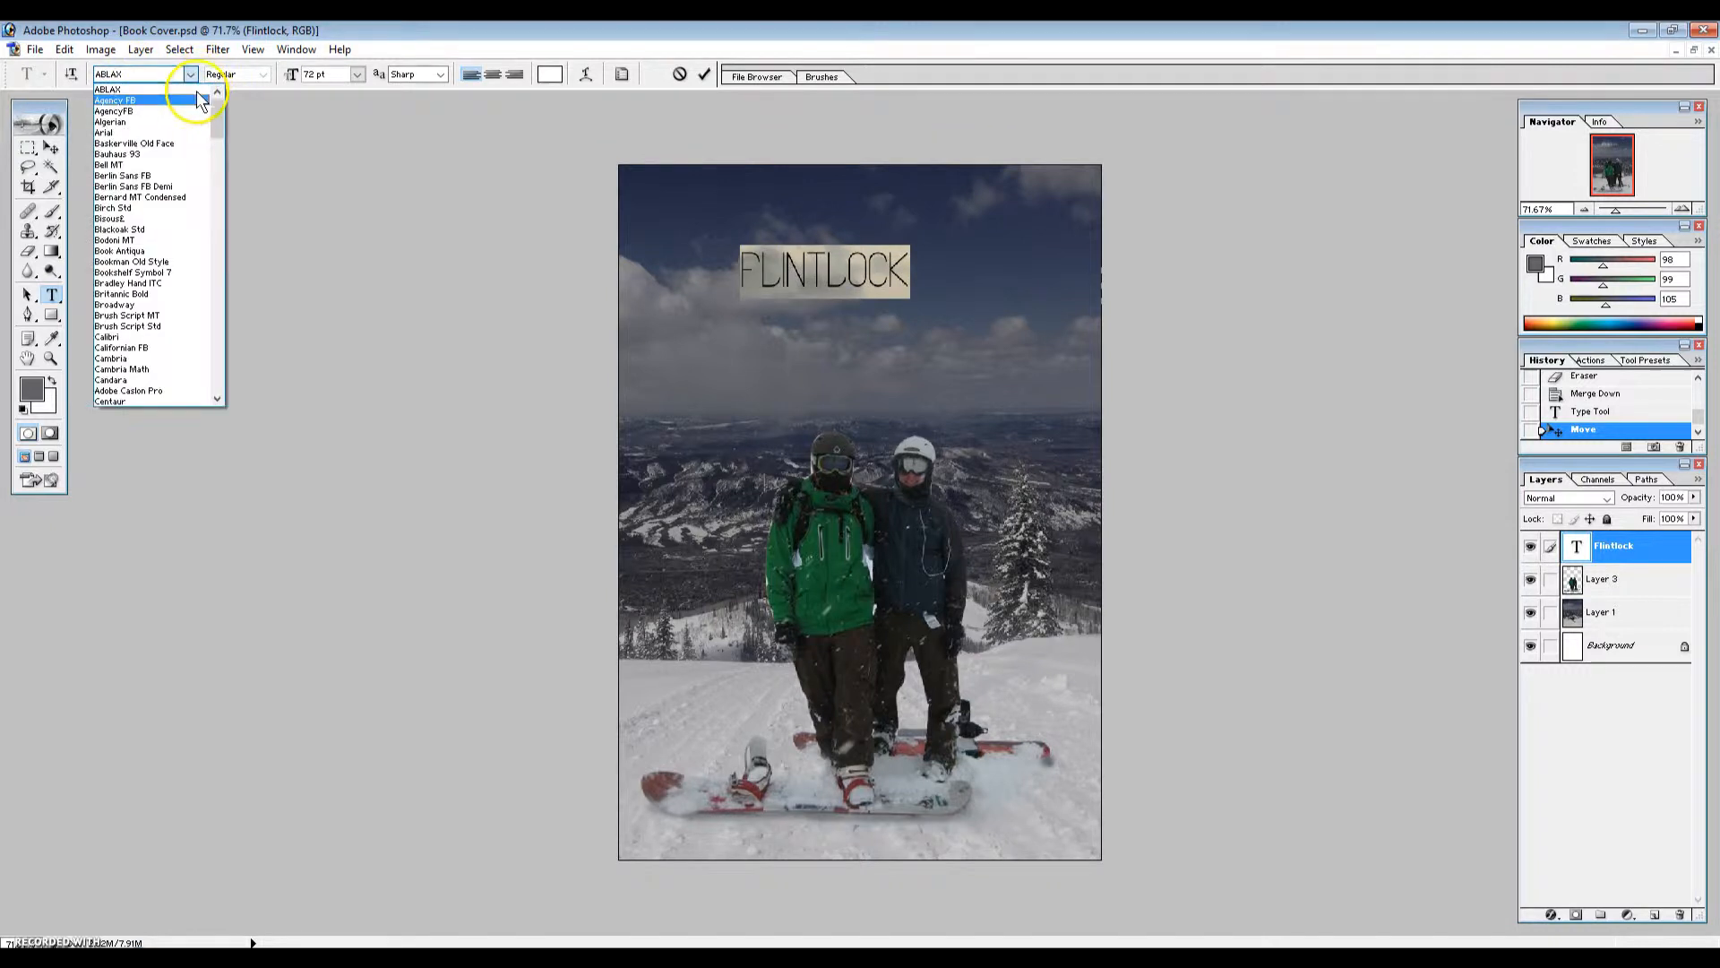
{"action": "mouse_move", "coordinate": [215, 102]}
{"action": "left_mouse_down"}
{"action": "mouse_move", "coordinate": [199, 181]}
{"action": "mouse_move", "coordinate": [212, 100]}
{"action": "left_mouse_up"}
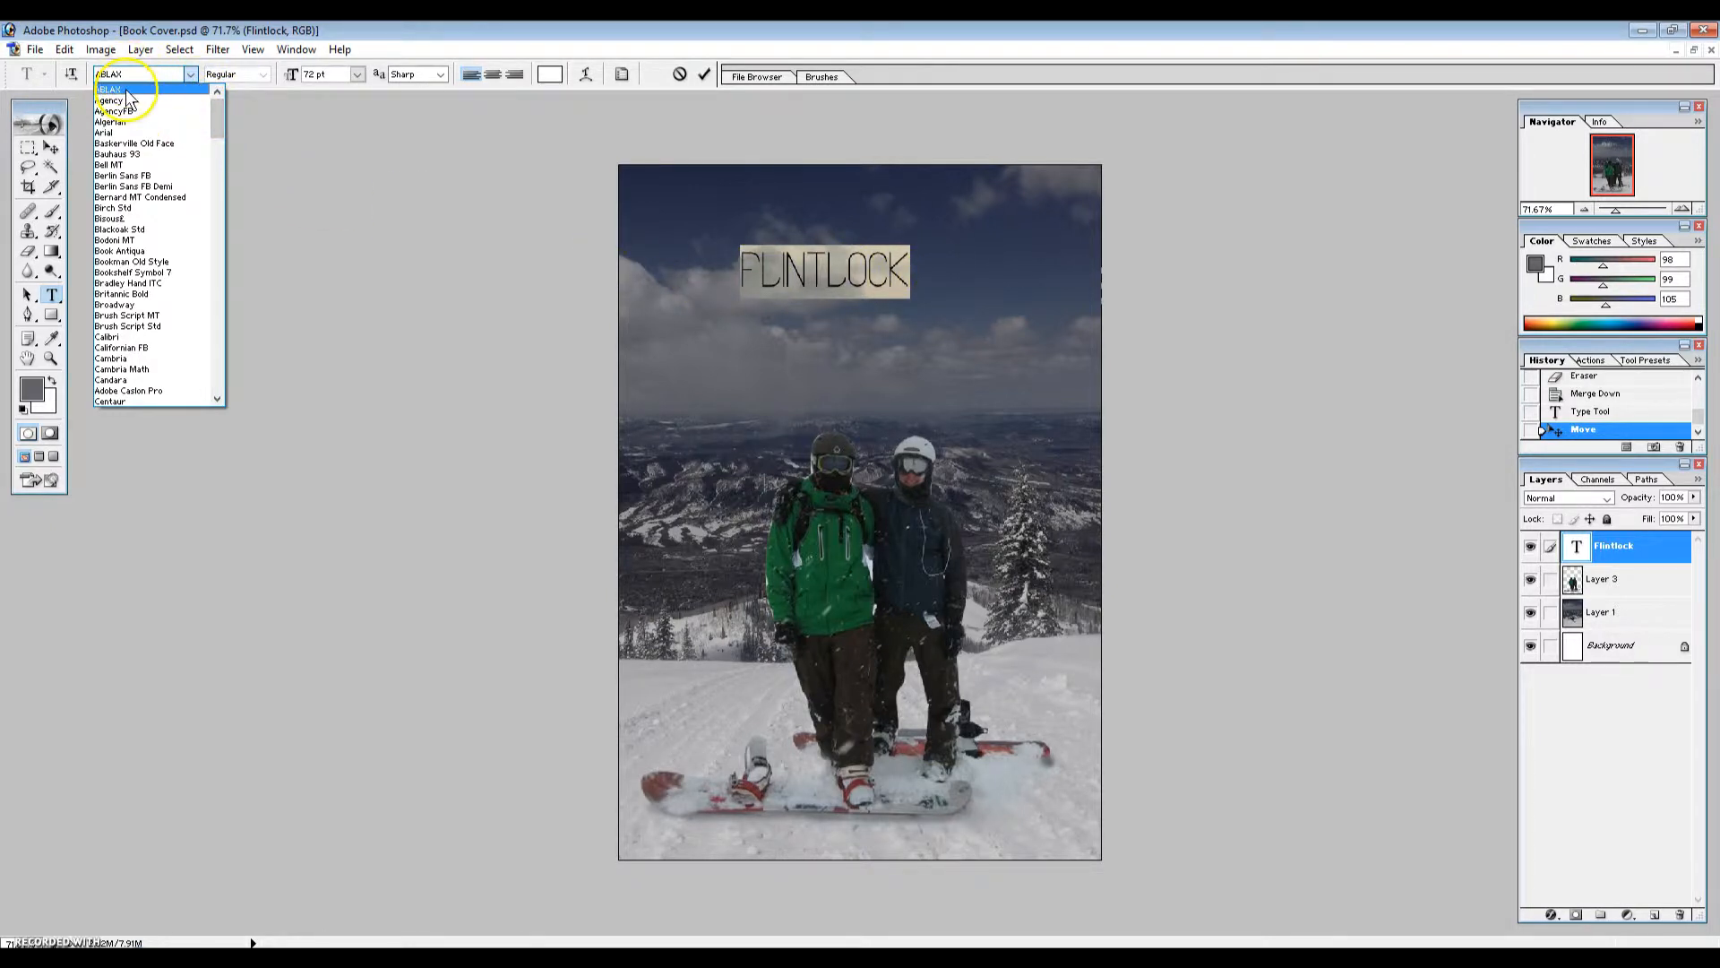
{"action": "left_click", "coordinate": [194, 77]}
{"action": "left_click", "coordinate": [192, 76]}
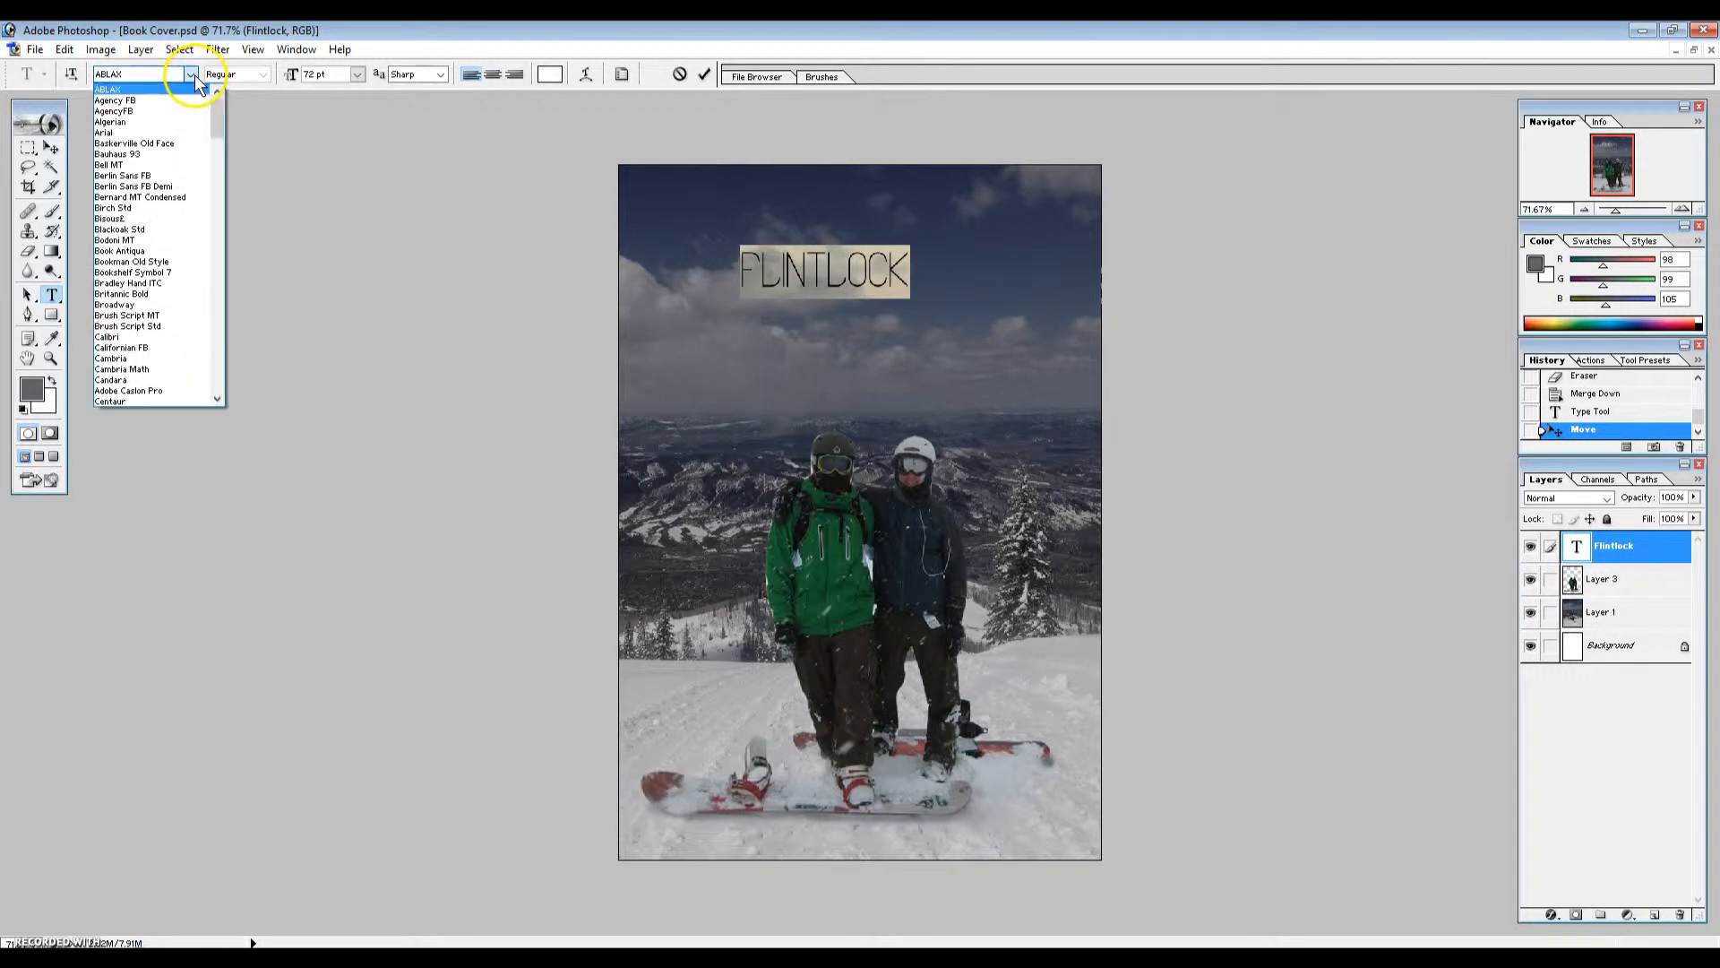
{"action": "left_click", "coordinate": [143, 99]}
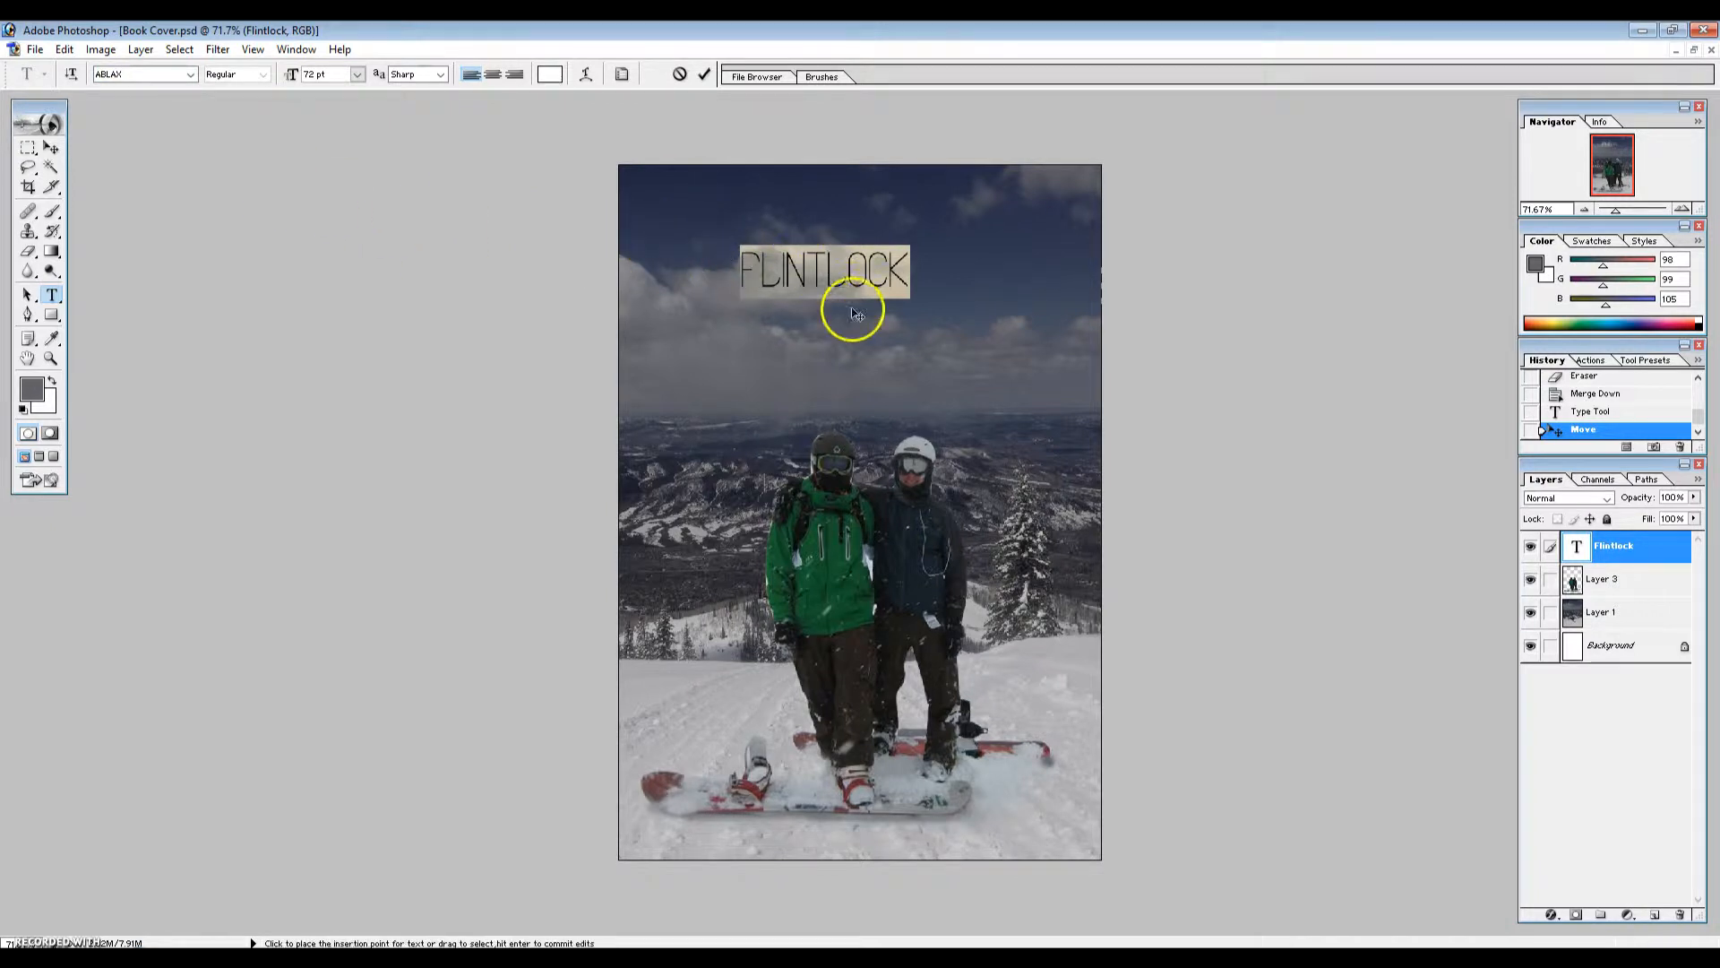
- Preview successive font families on the selected title and set it in Cooper Black
{"action": "left_click", "coordinate": [140, 76]}
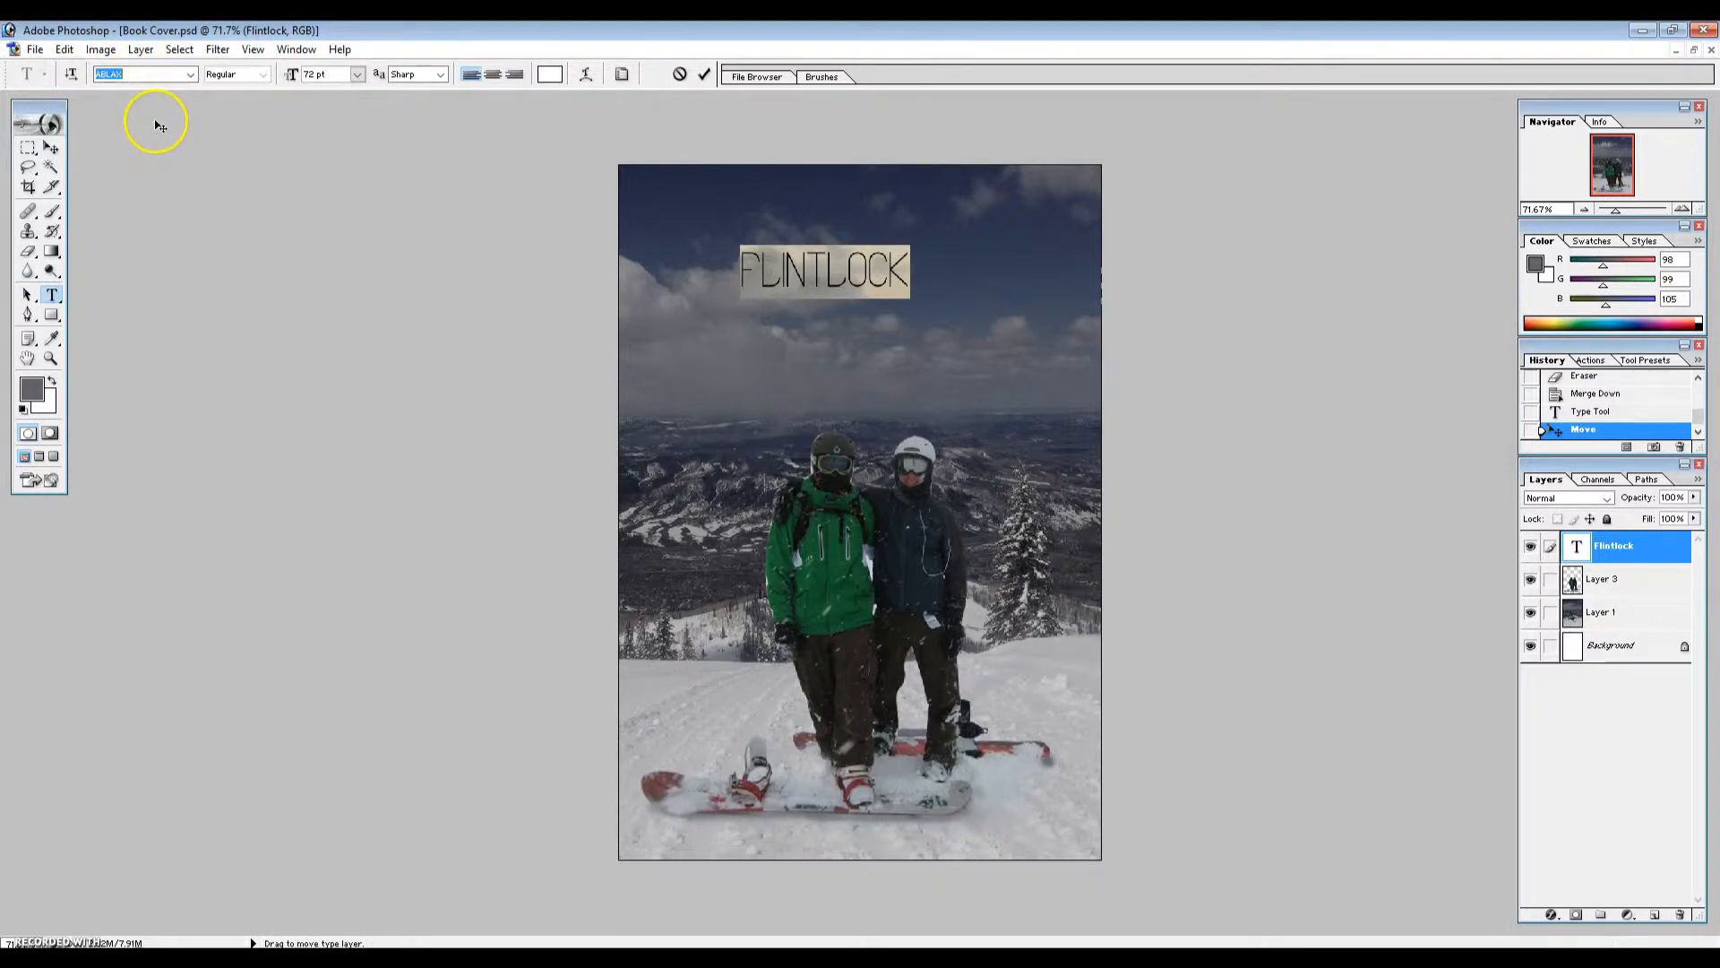
{"action": "scroll", "coordinate": [134, 78], "scroll_direction": "down", "scroll_amount": 1}
{"action": "scroll", "coordinate": [131, 77], "scroll_direction": "up", "scroll_amount": 1}
{"action": "scroll", "coordinate": [133, 75], "scroll_direction": "down", "scroll_amount": 3}
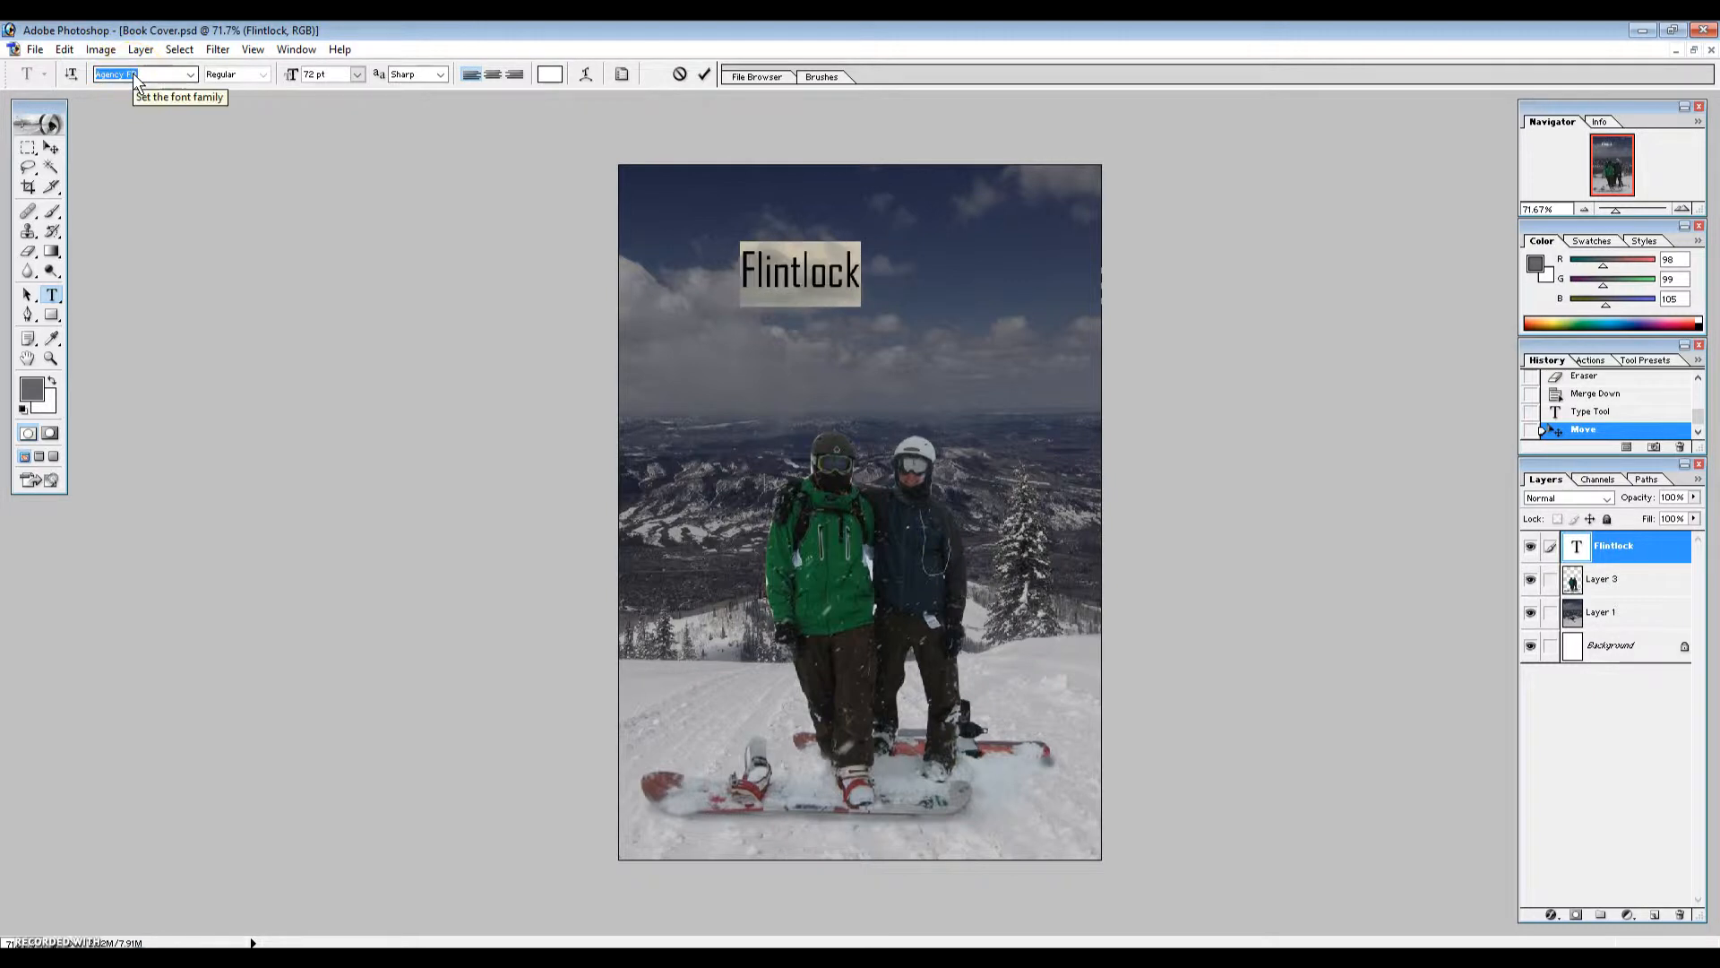
{"action": "scroll", "coordinate": [132, 75], "scroll_direction": "down", "scroll_amount": 4}
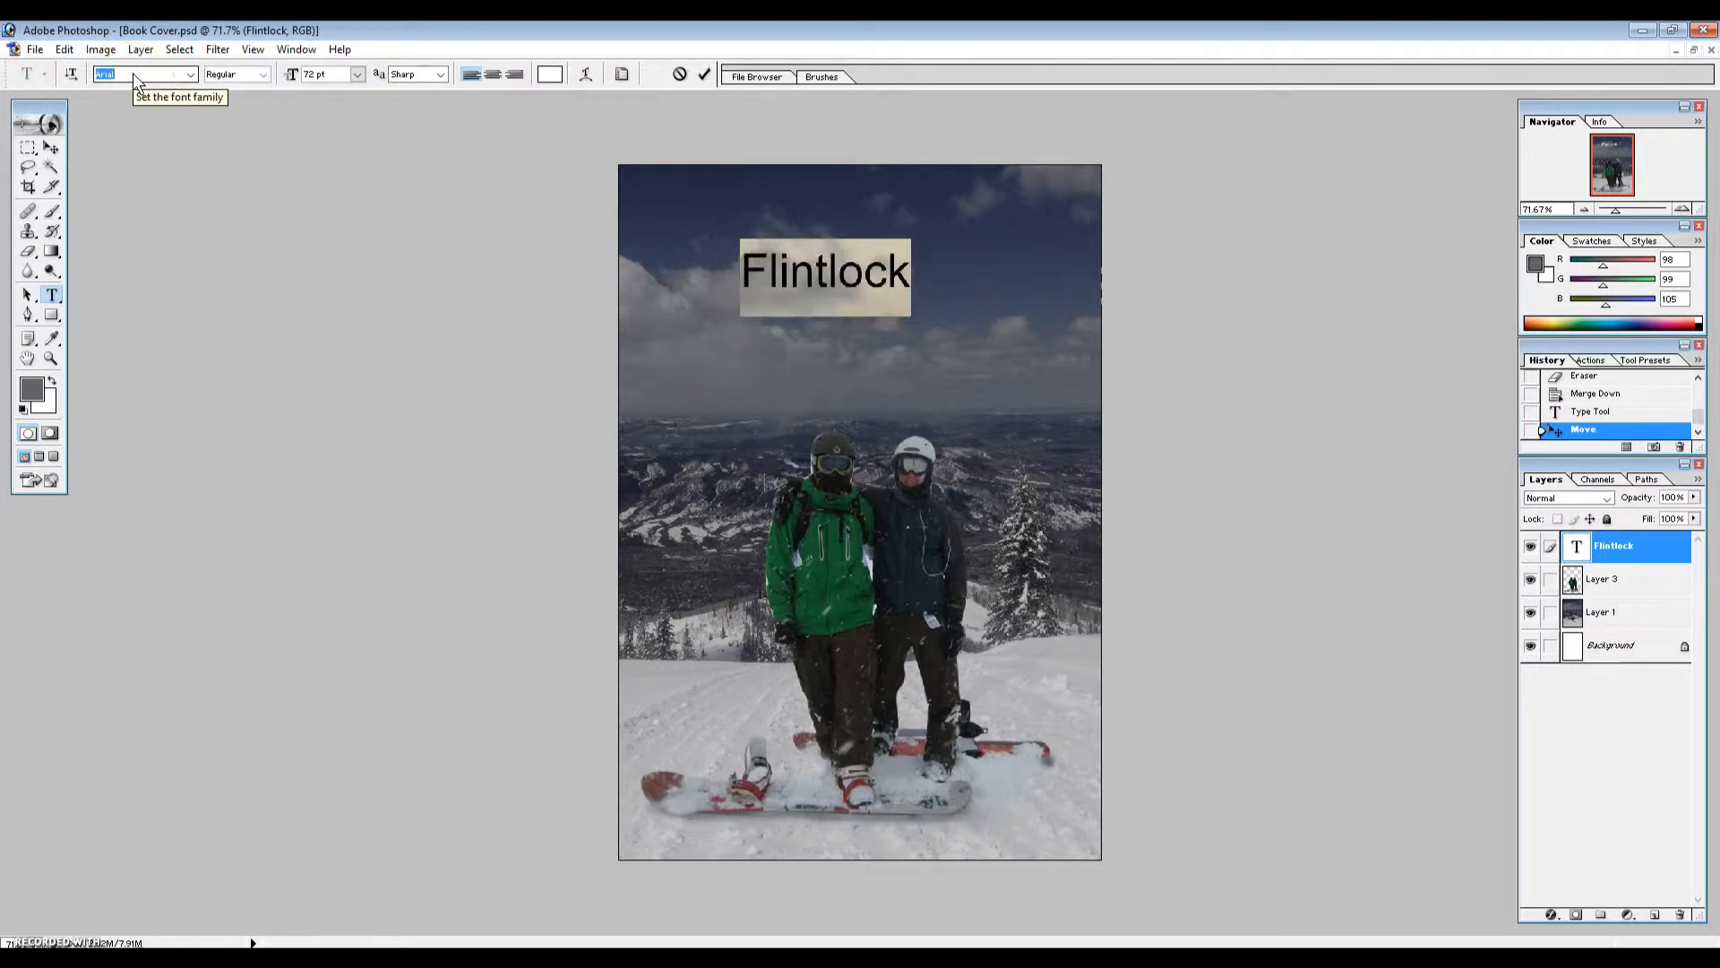
{"action": "scroll", "coordinate": [132, 74], "scroll_direction": "down", "scroll_amount": 4}
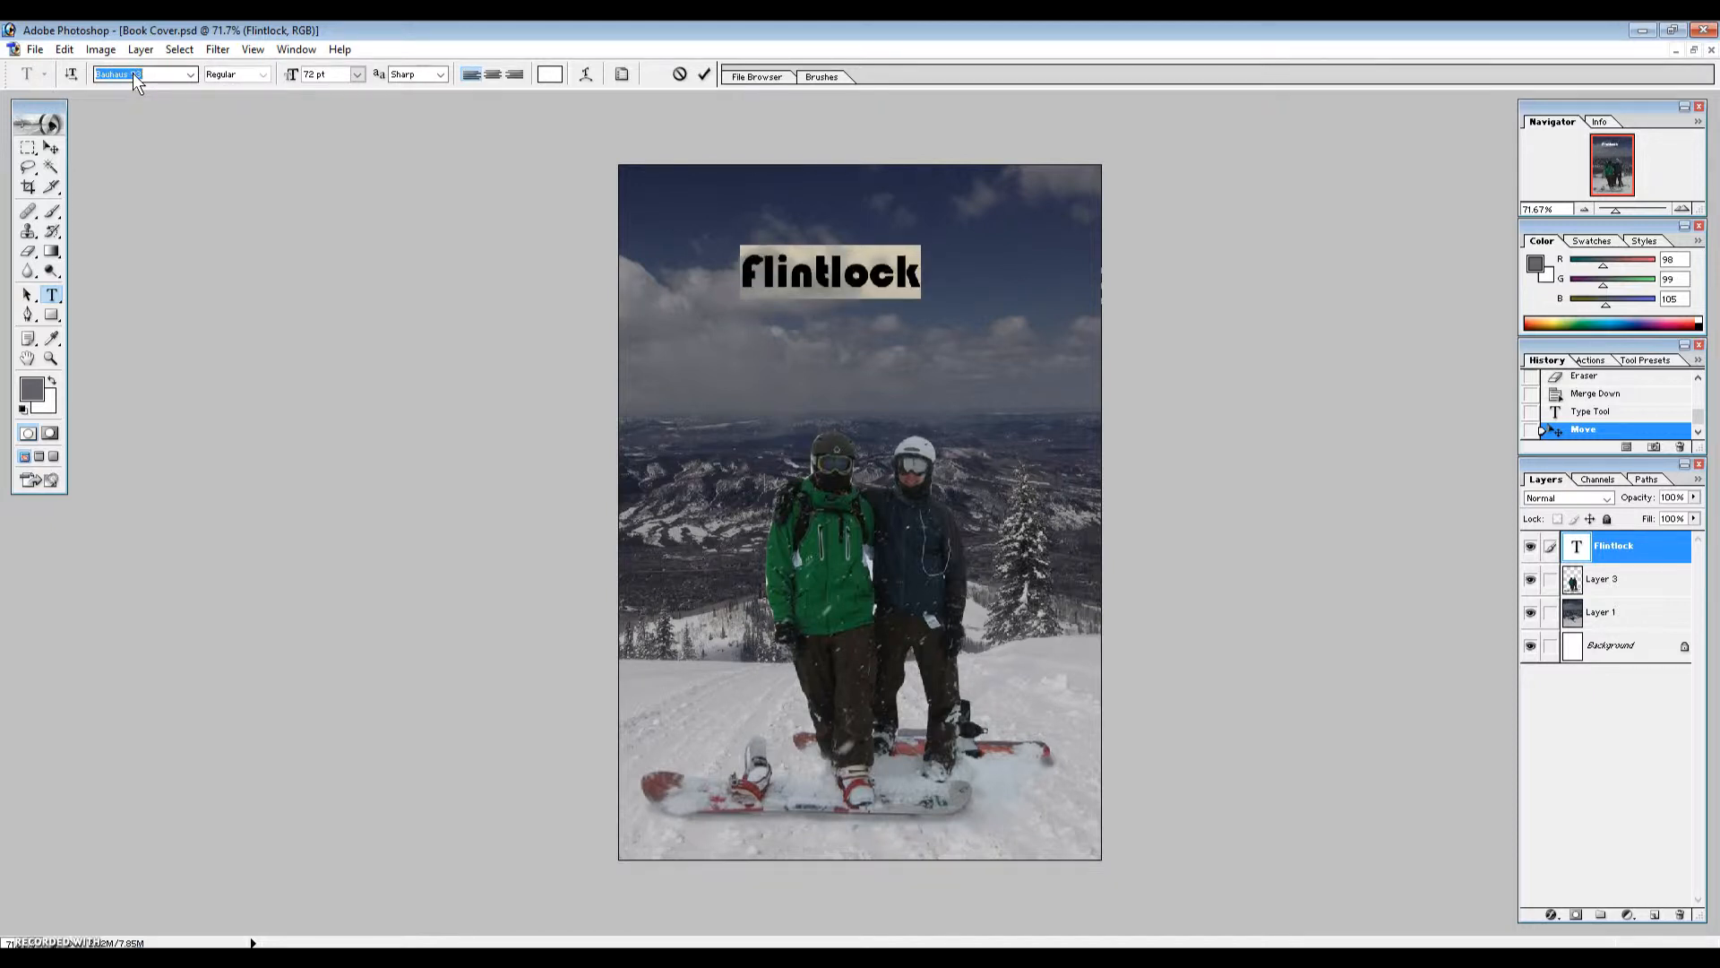
{"action": "scroll", "coordinate": [132, 73], "scroll_direction": "down", "scroll_amount": 4}
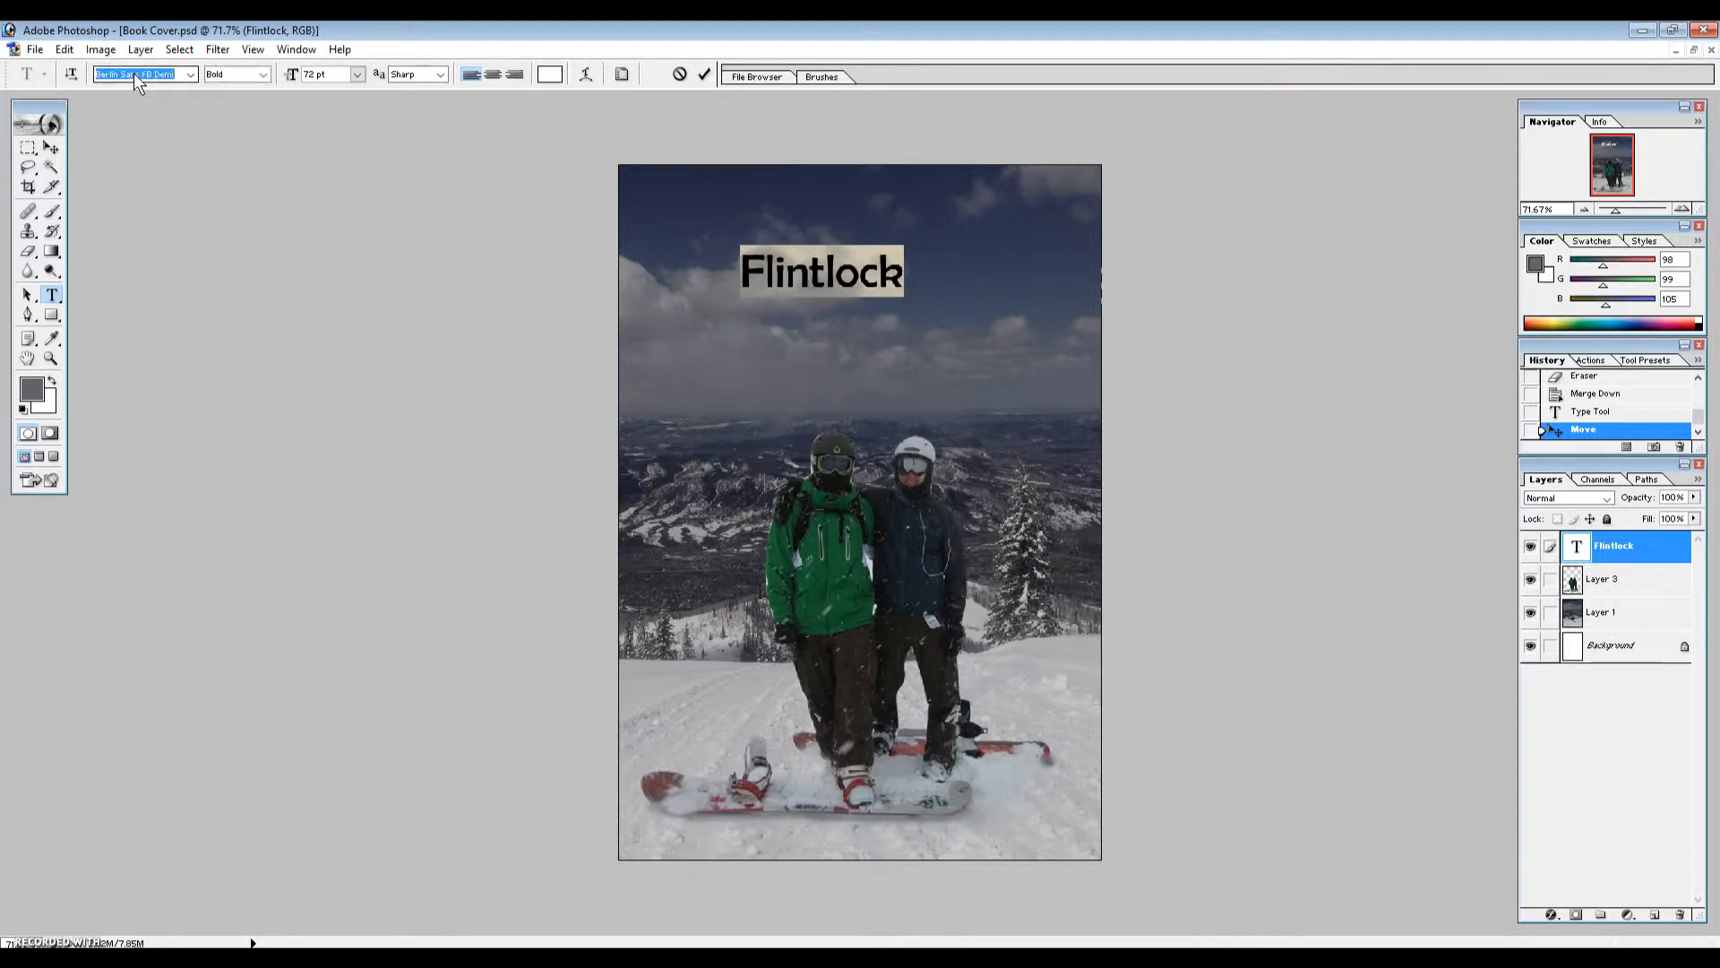
{"action": "scroll", "coordinate": [133, 73], "scroll_direction": "down", "scroll_amount": 2}
{"action": "scroll", "coordinate": [132, 72], "scroll_direction": "down", "scroll_amount": 4}
{"action": "scroll", "coordinate": [133, 72], "scroll_direction": "down", "scroll_amount": 4}
{"action": "scroll", "coordinate": [133, 72], "scroll_direction": "down", "scroll_amount": 4}
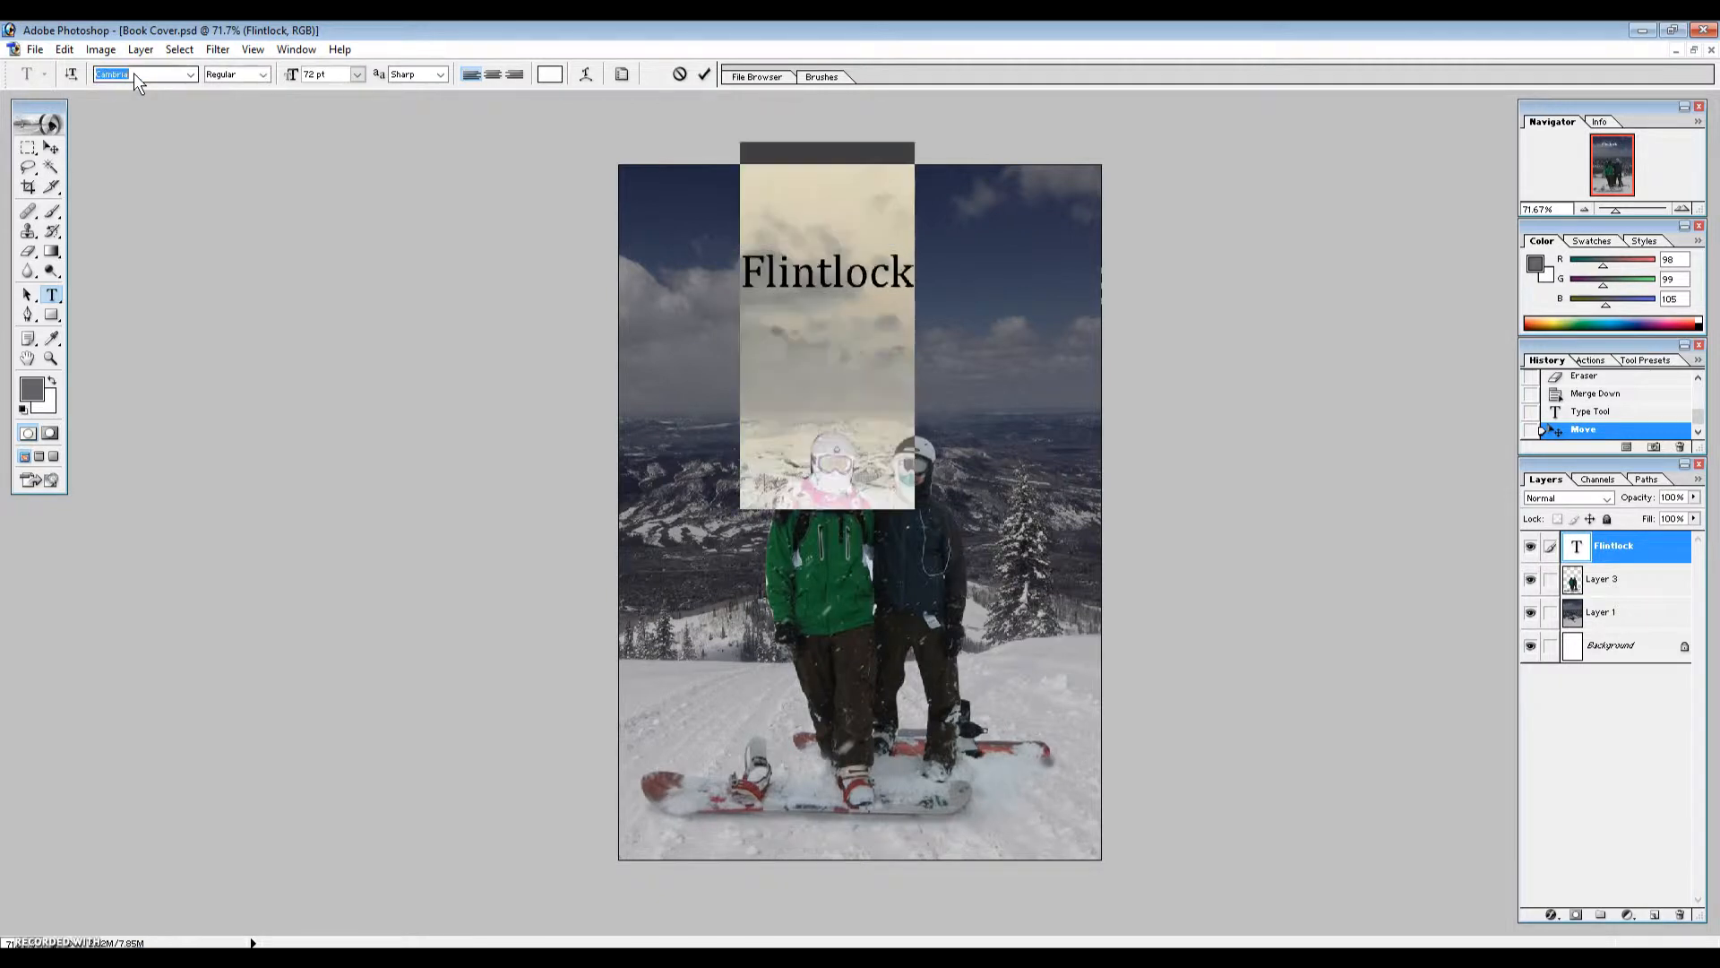
{"action": "key", "text": "Home"}
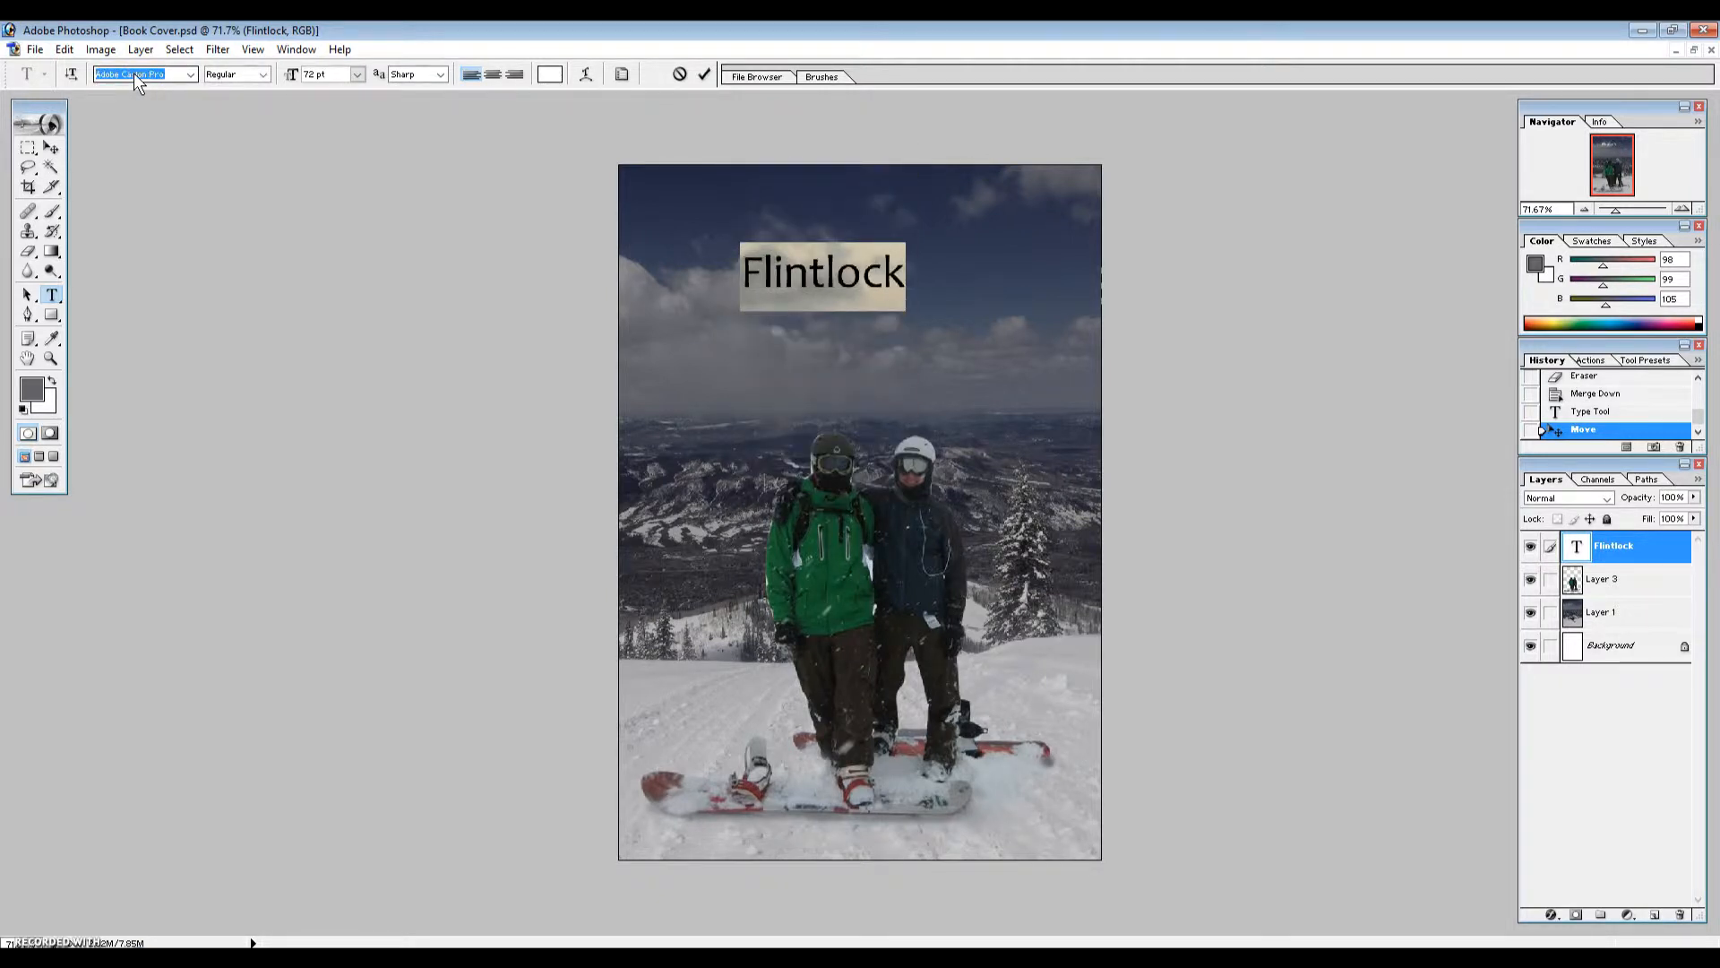
{"action": "scroll", "coordinate": [133, 73], "scroll_direction": "down", "scroll_amount": 5}
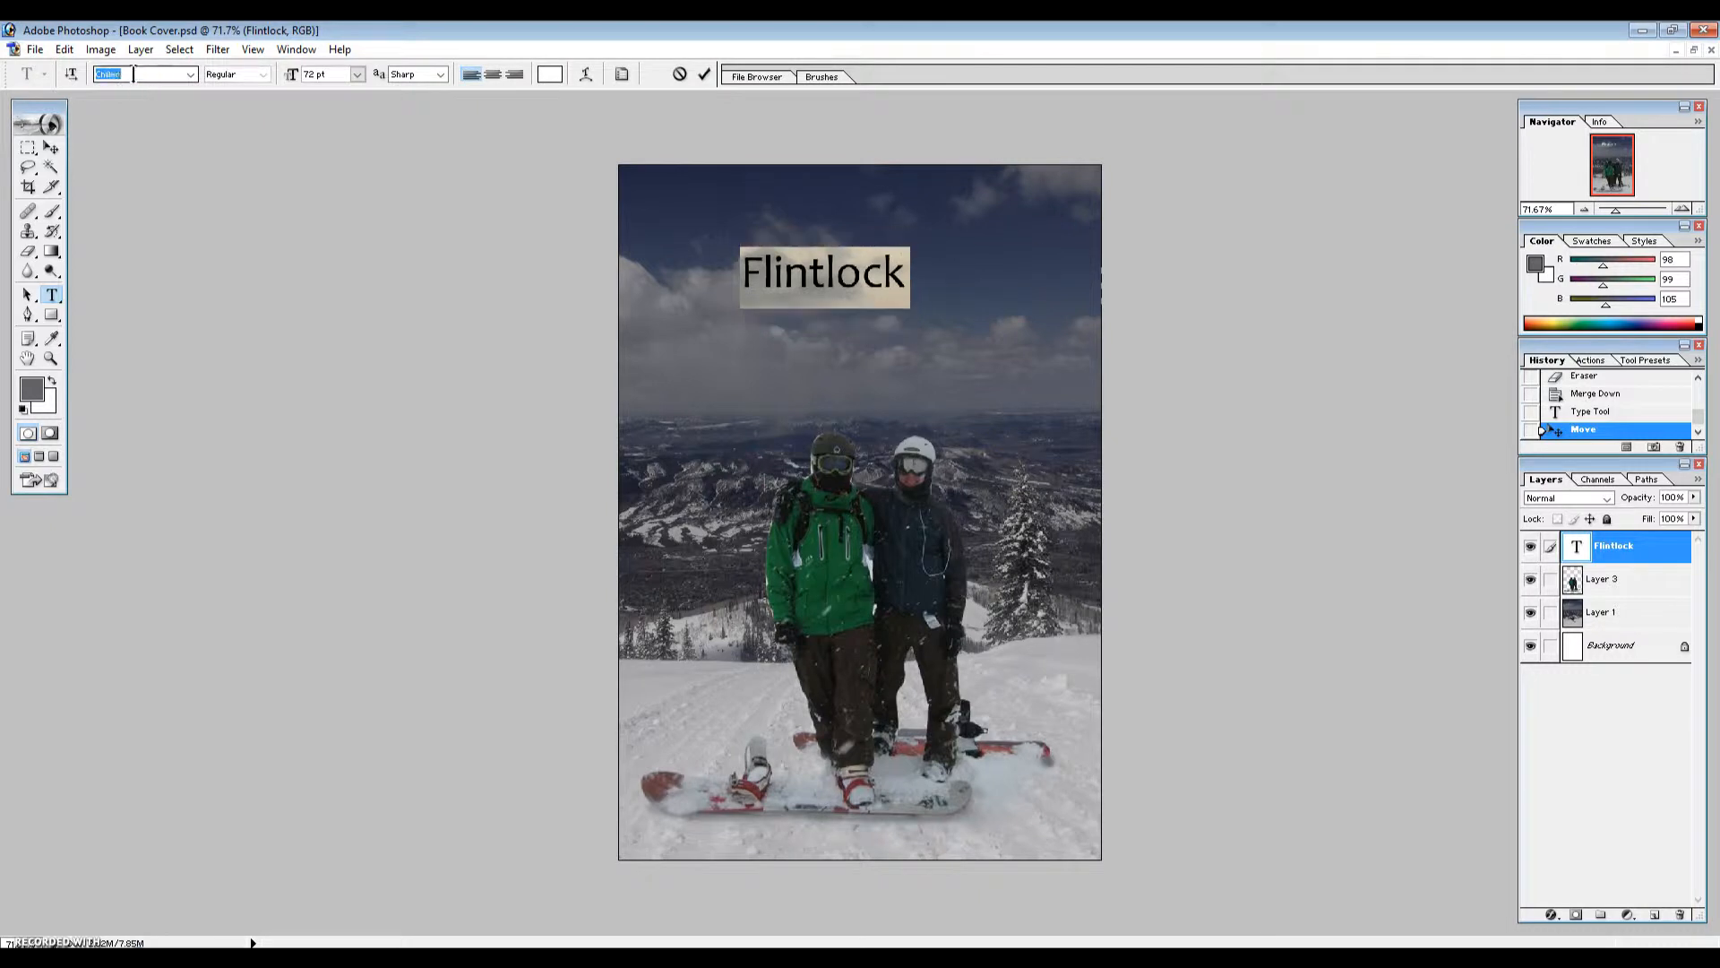
{"action": "scroll", "coordinate": [133, 73], "scroll_direction": "down", "scroll_amount": 1}
{"action": "scroll", "coordinate": [133, 73], "scroll_direction": "down", "scroll_amount": 4}
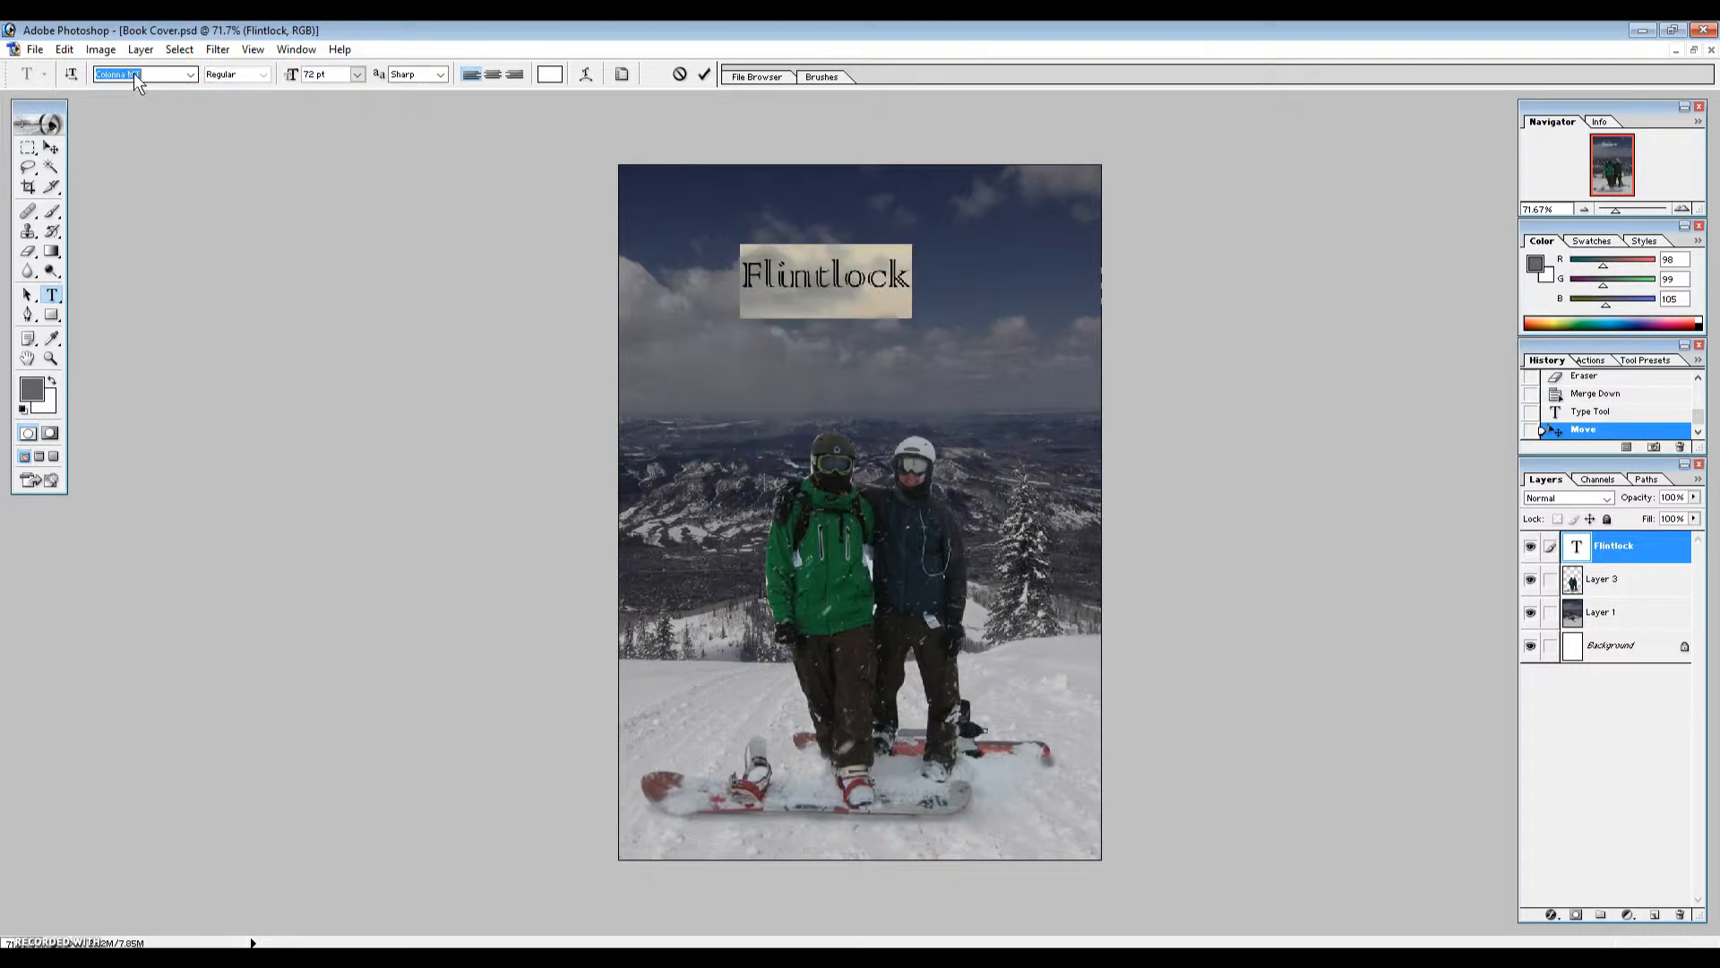
{"action": "scroll", "coordinate": [132, 72], "scroll_direction": "down", "scroll_amount": 2}
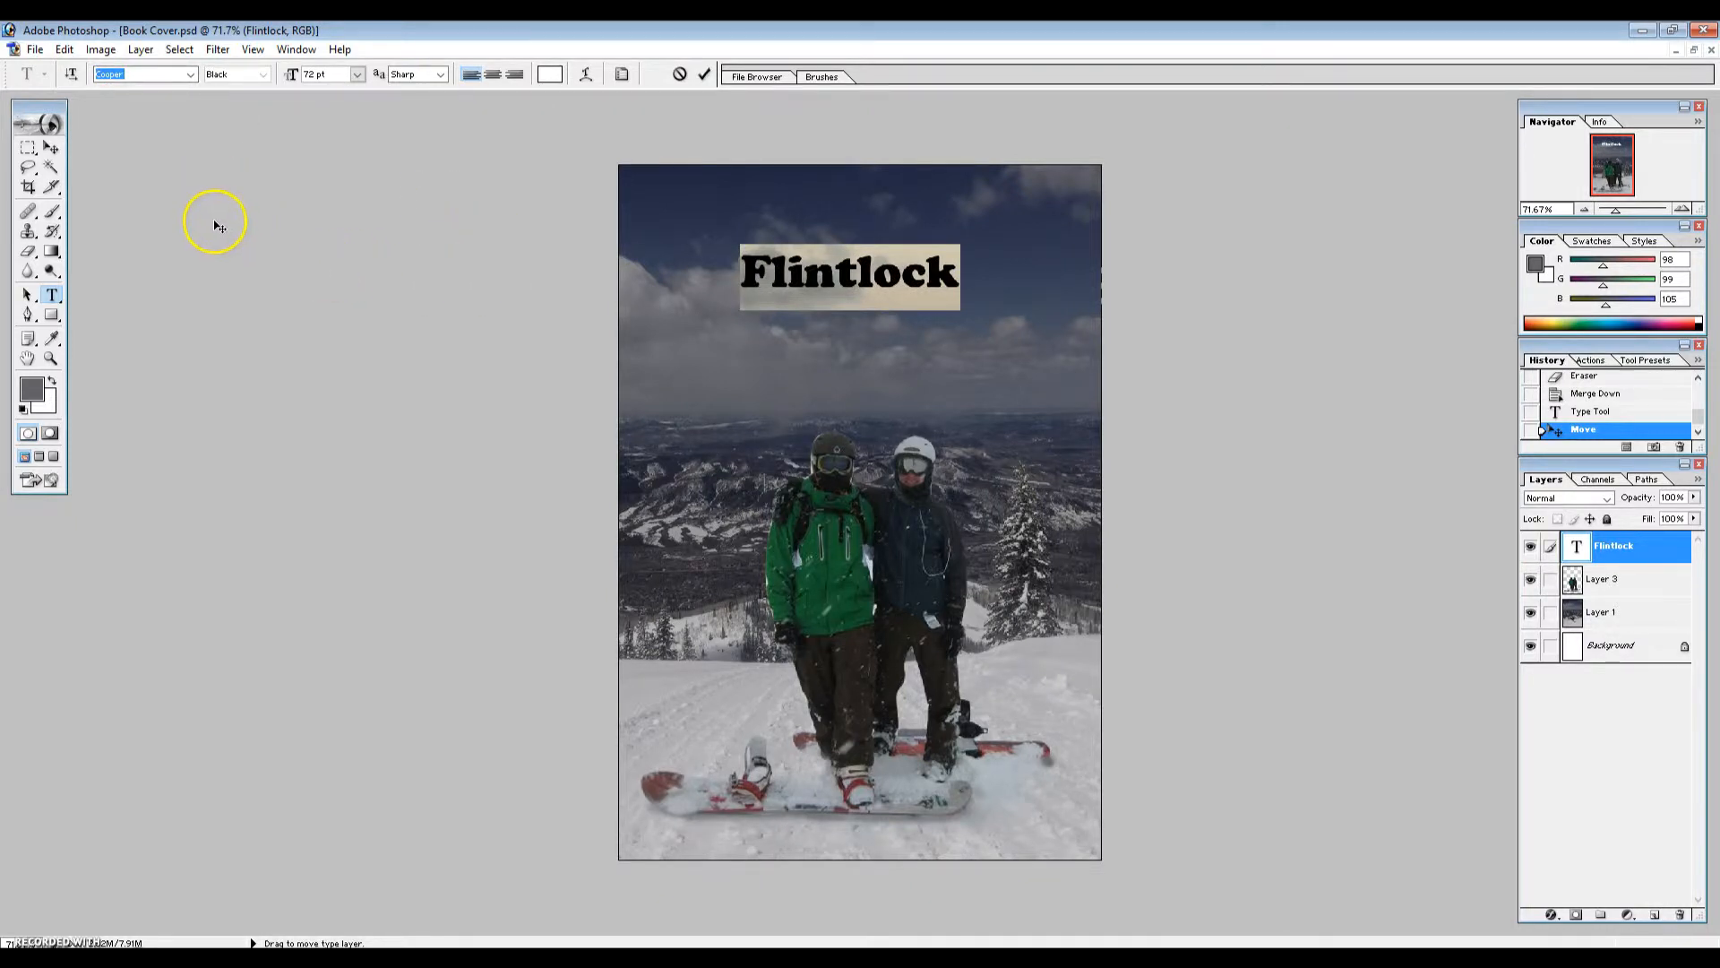
- Scale the "Flintlock" title proportionally to about 204.8% so it spans nearly the full cover width, centred in the sky
{"action": "left_click", "coordinate": [51, 147]}
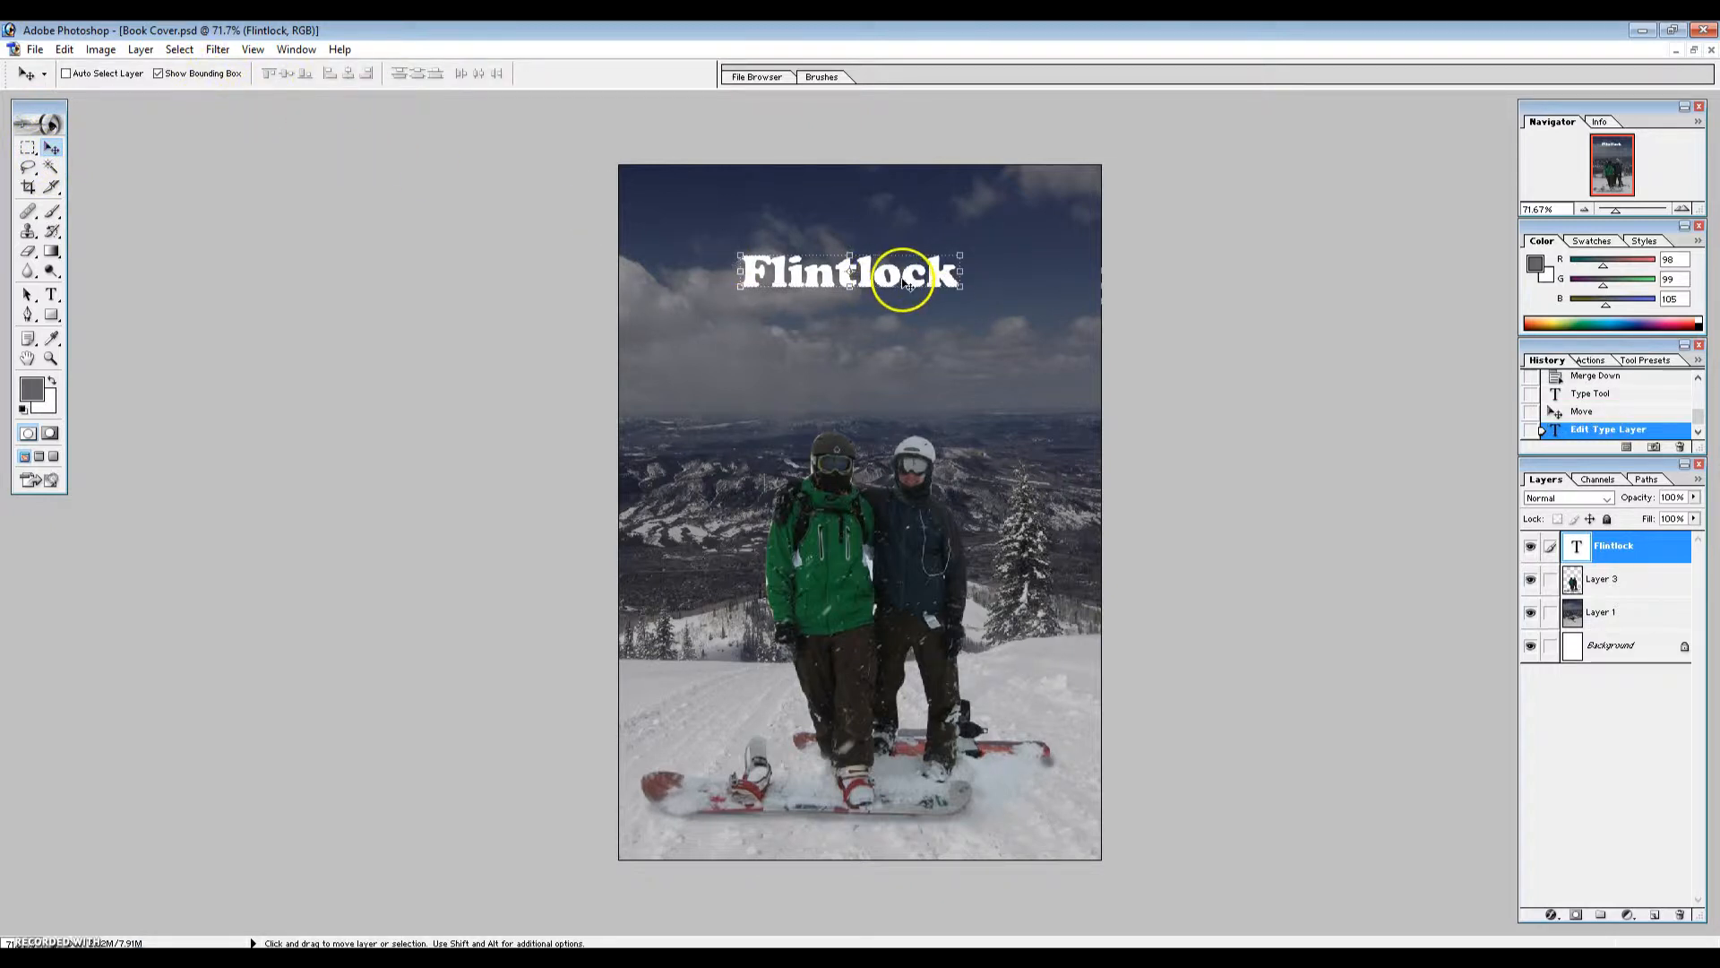
{"action": "left_click_drag", "start_coordinate": [910, 269], "coordinate": [1072, 373]}
{"action": "mouse_move", "coordinate": [1018, 257]}
{"action": "left_mouse_down"}
{"action": "mouse_move", "coordinate": [1011, 292]}
{"action": "mouse_move", "coordinate": [1087, 331]}
{"action": "mouse_move", "coordinate": [1020, 285]}
{"action": "left_mouse_up"}
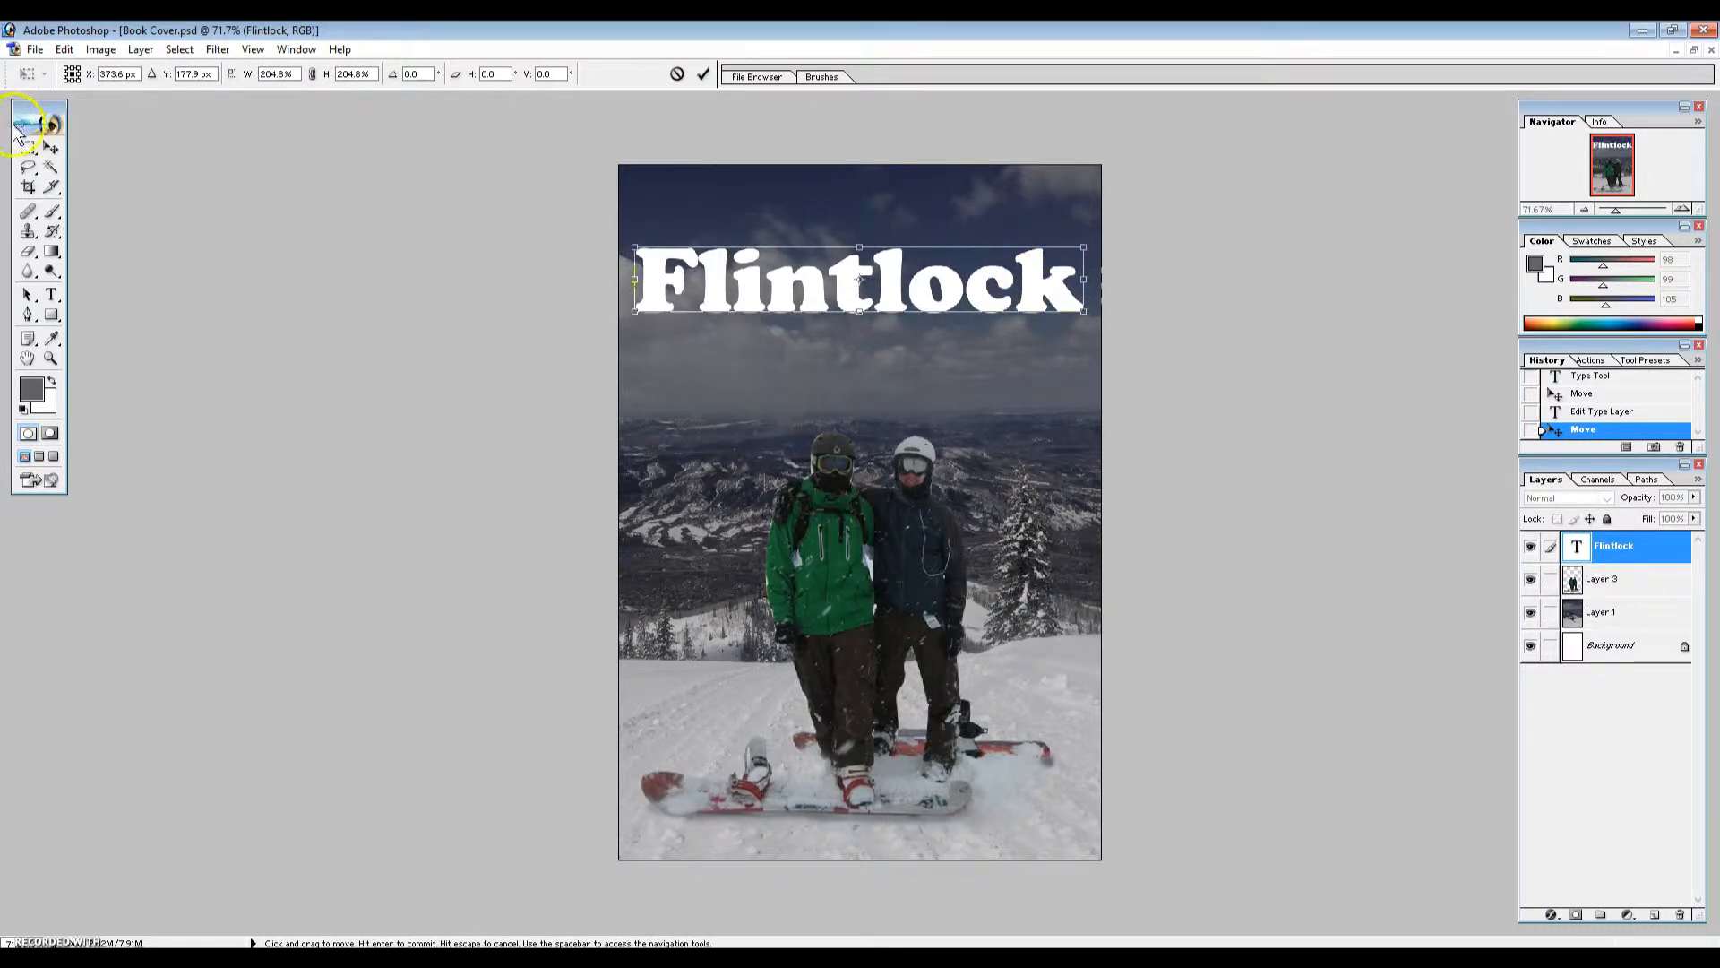
{"action": "left_click", "coordinate": [743, 370]}
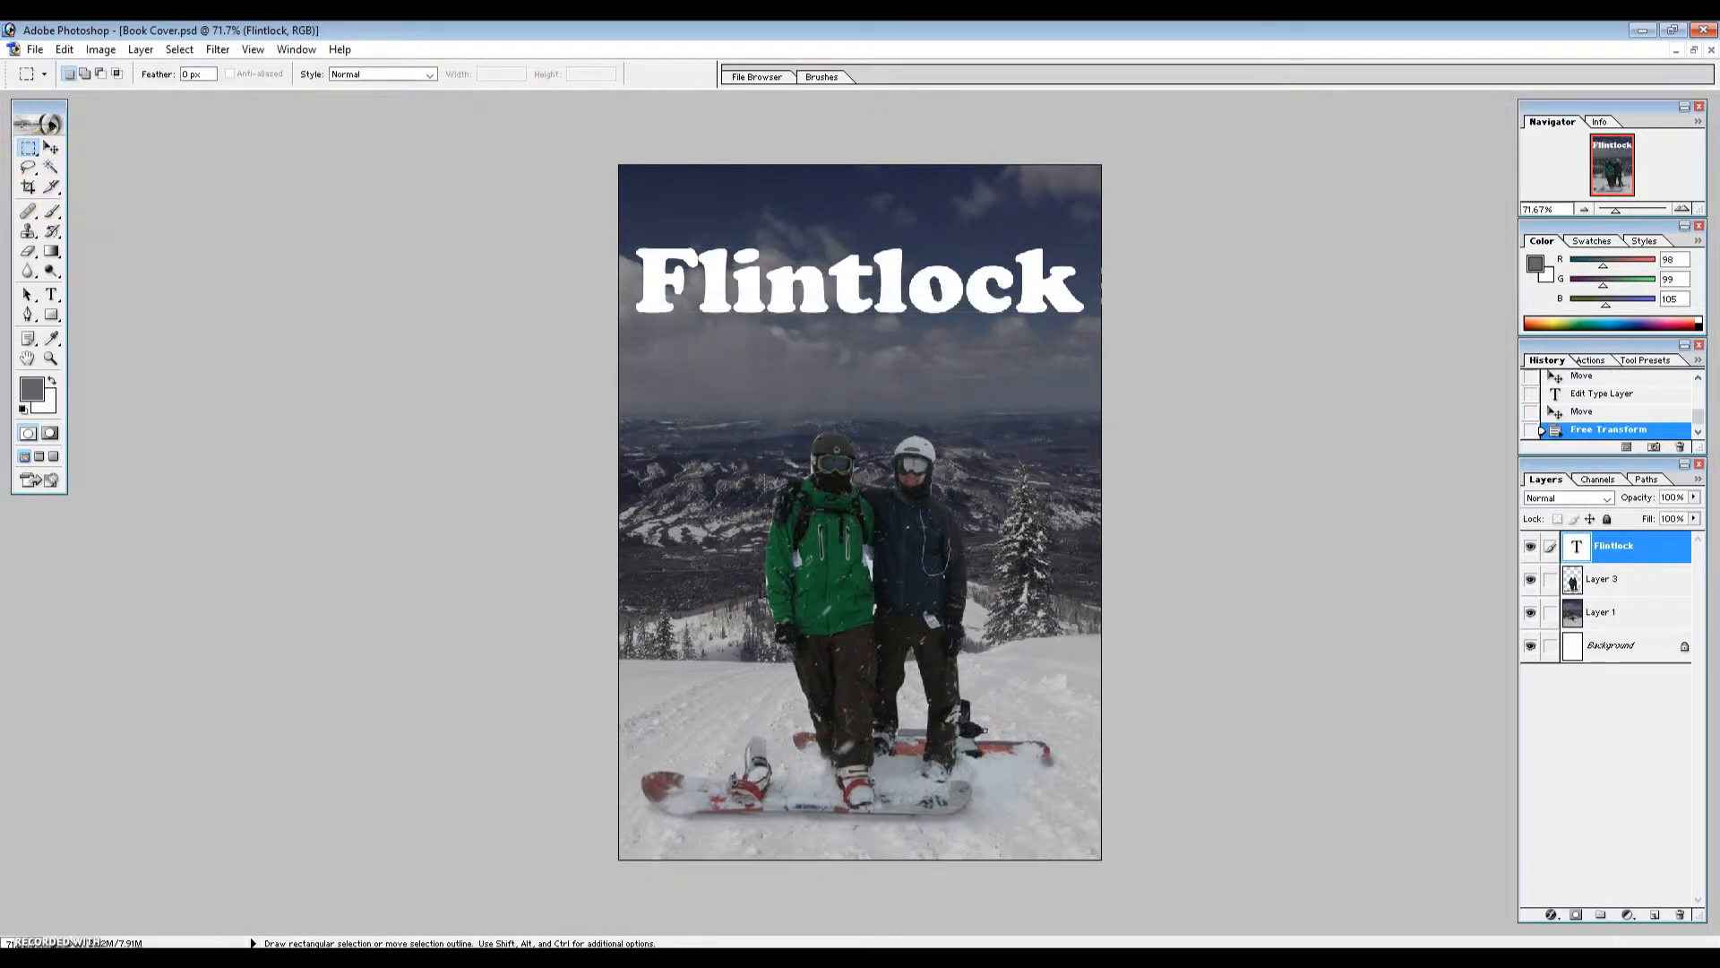
- Set the "Flintlock" title's horizontal centre position to 375 px and apply the transformation
{"action": "left_click", "coordinate": [50, 151]}
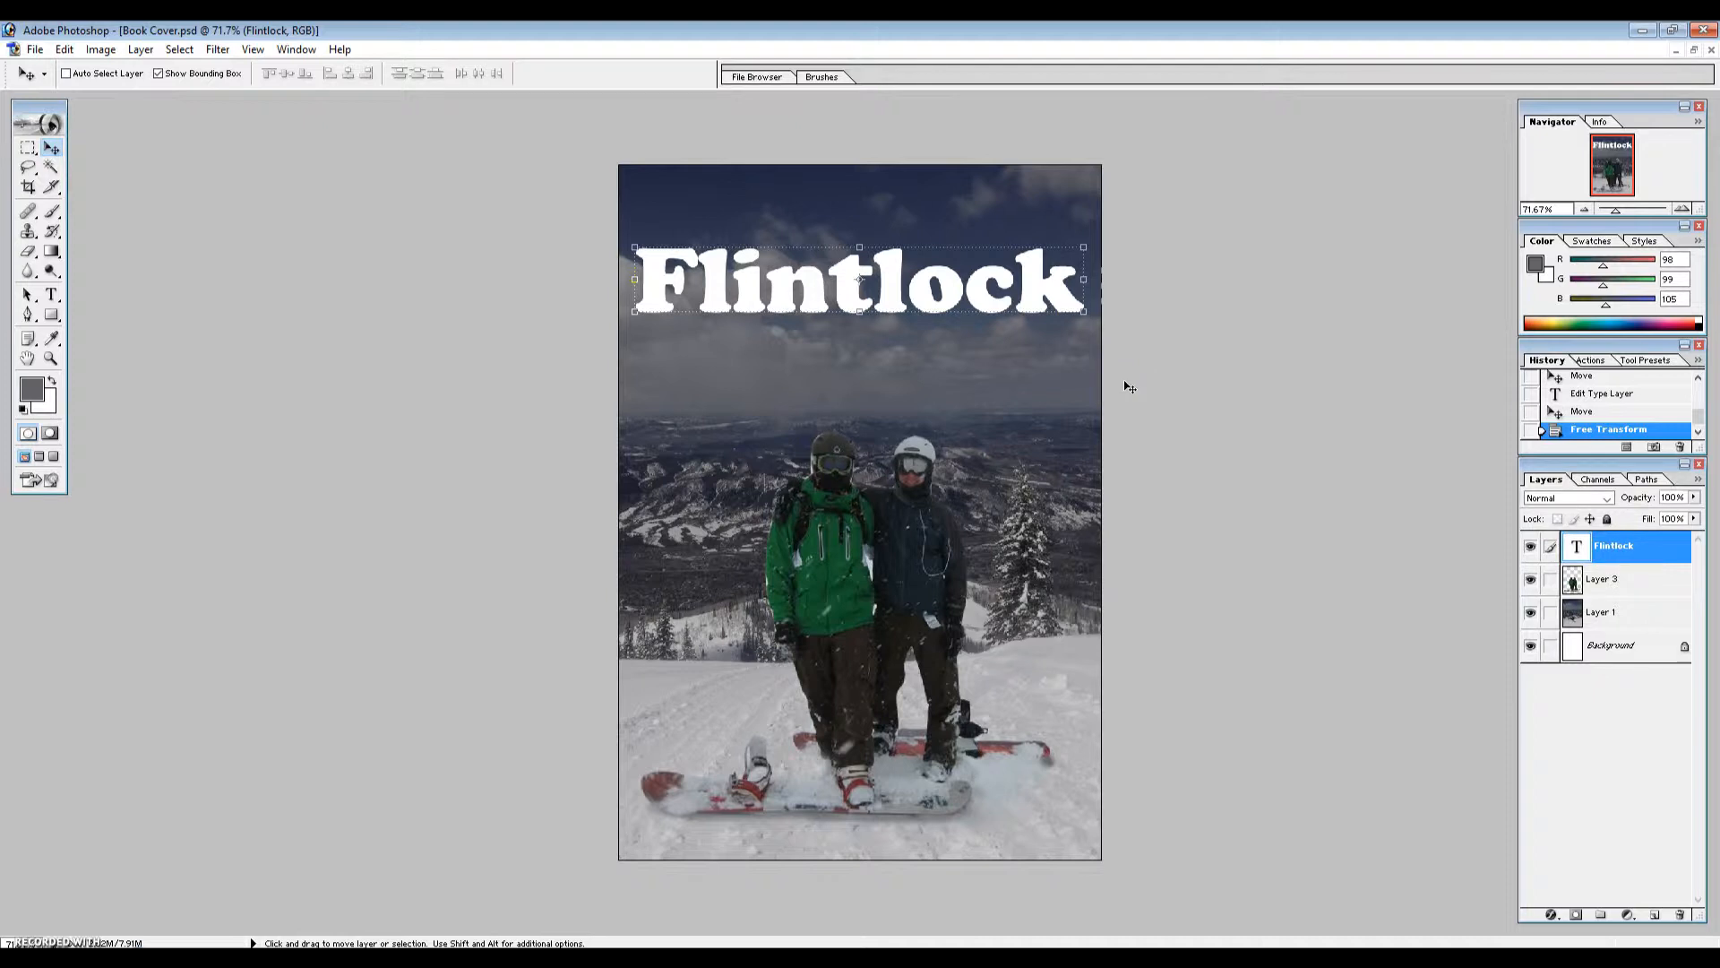
{"action": "key", "text": "ctrl+t"}
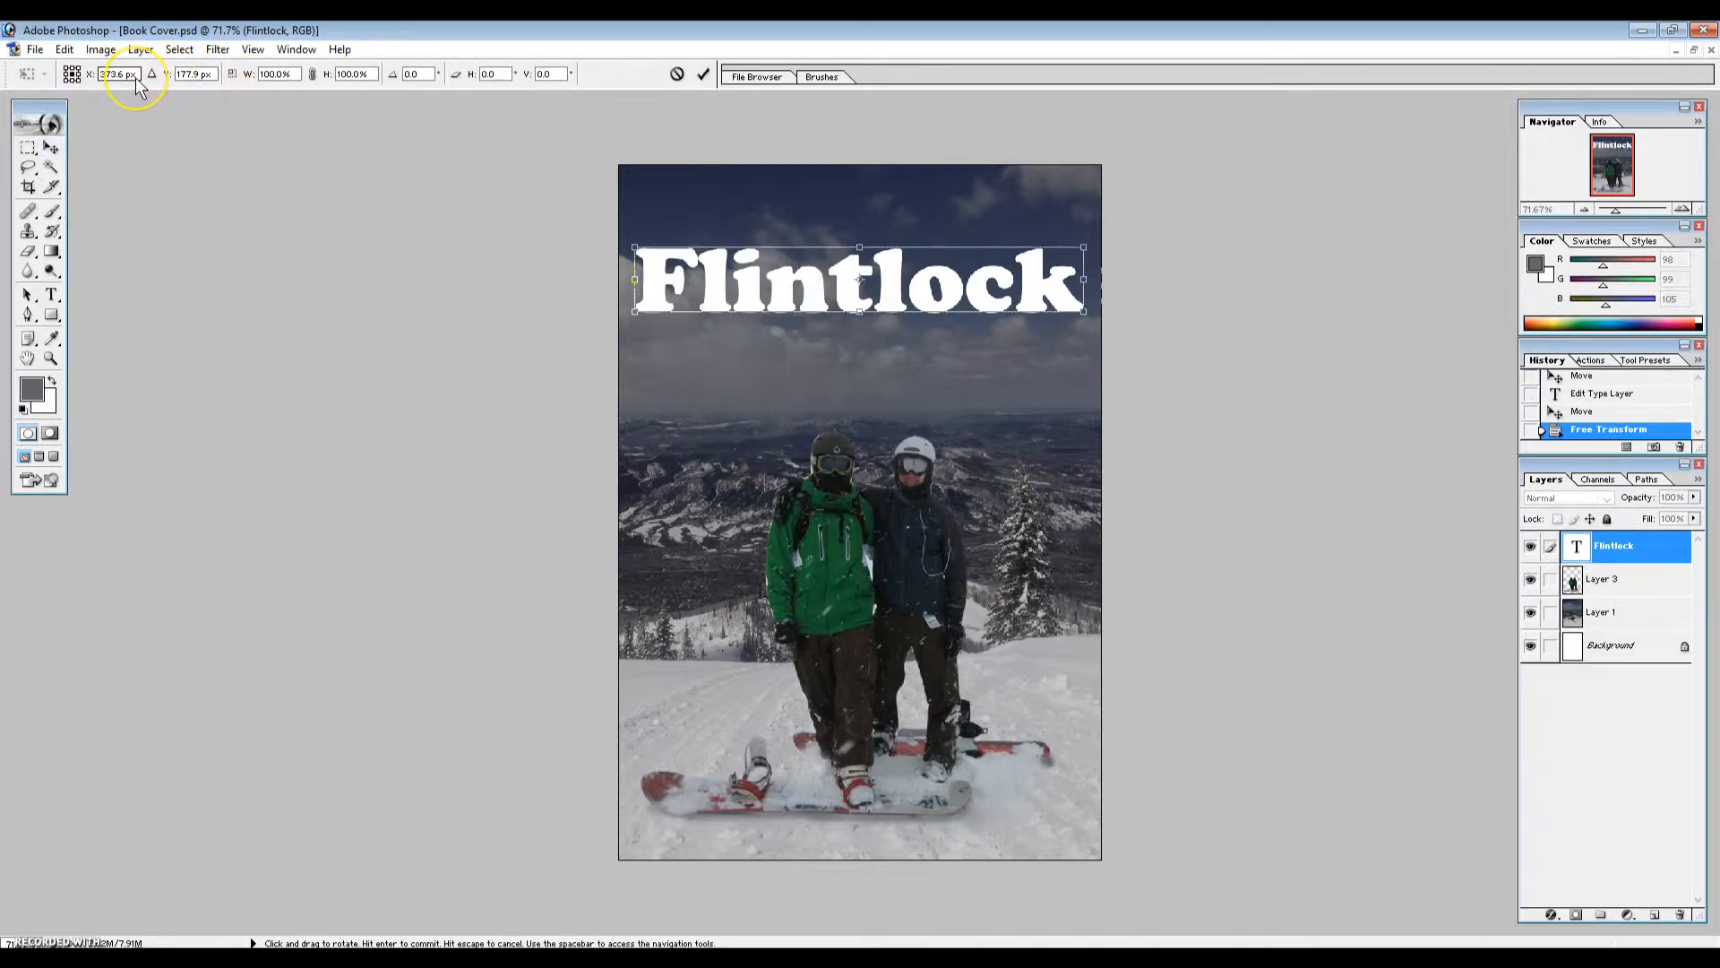
{"action": "left_click", "coordinate": [119, 73]}
{"action": "type", "text": "375"}
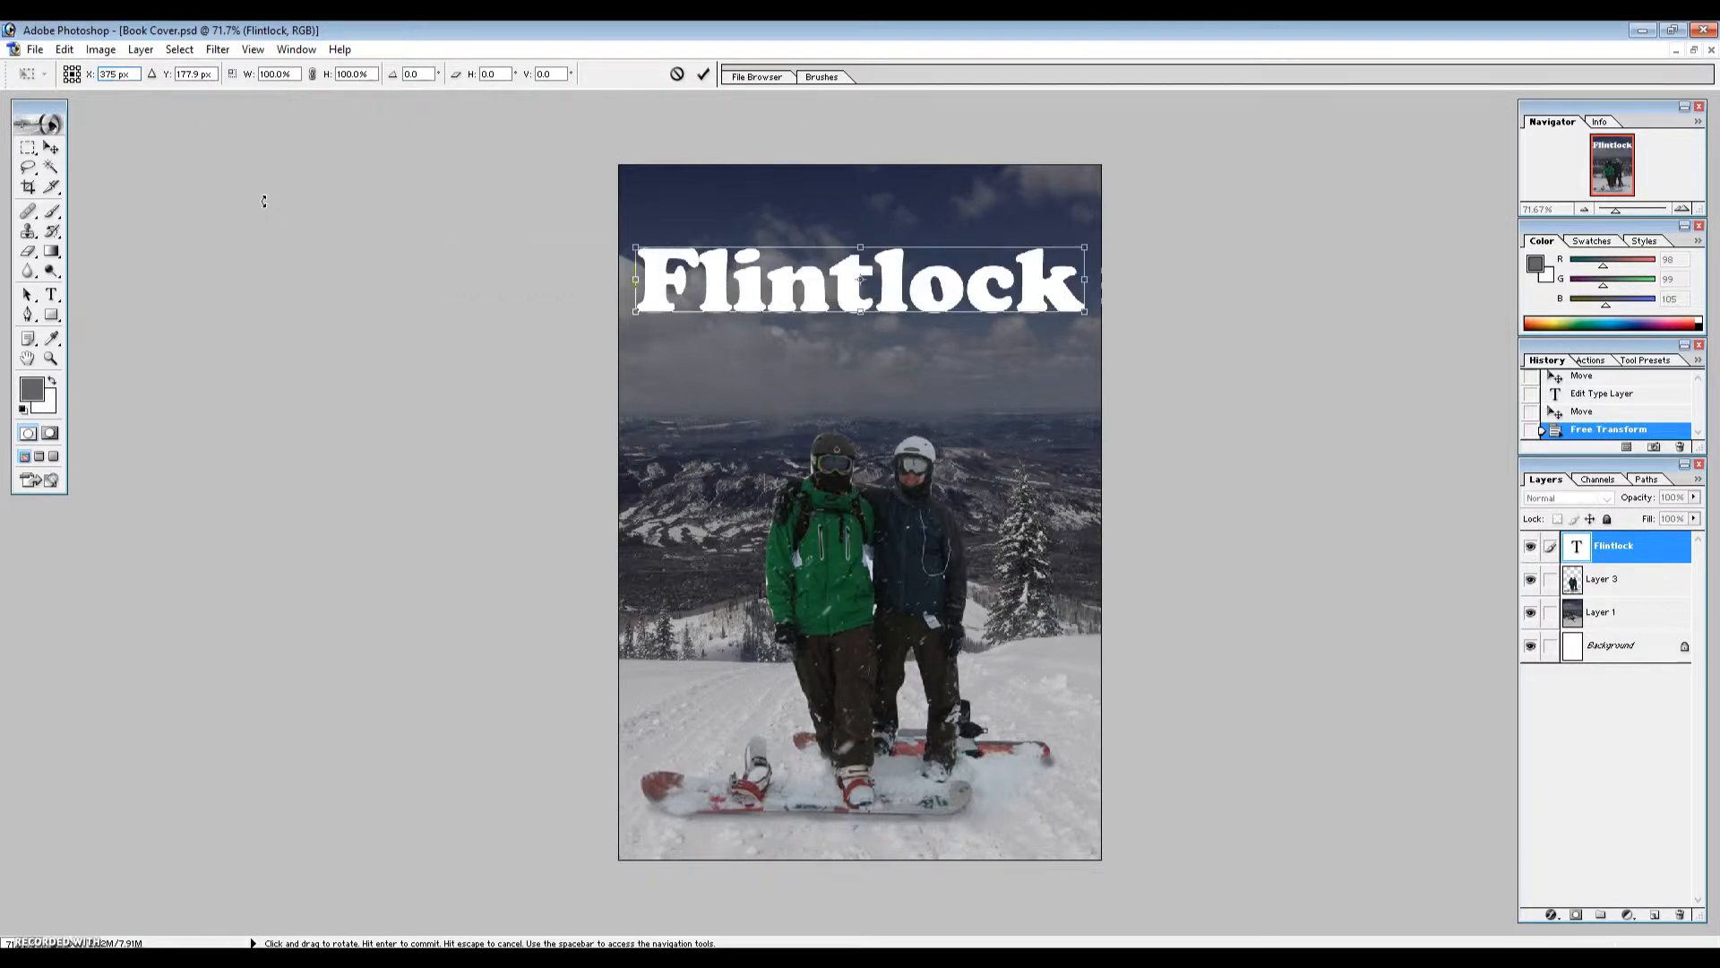
{"action": "left_click", "coordinate": [29, 151]}
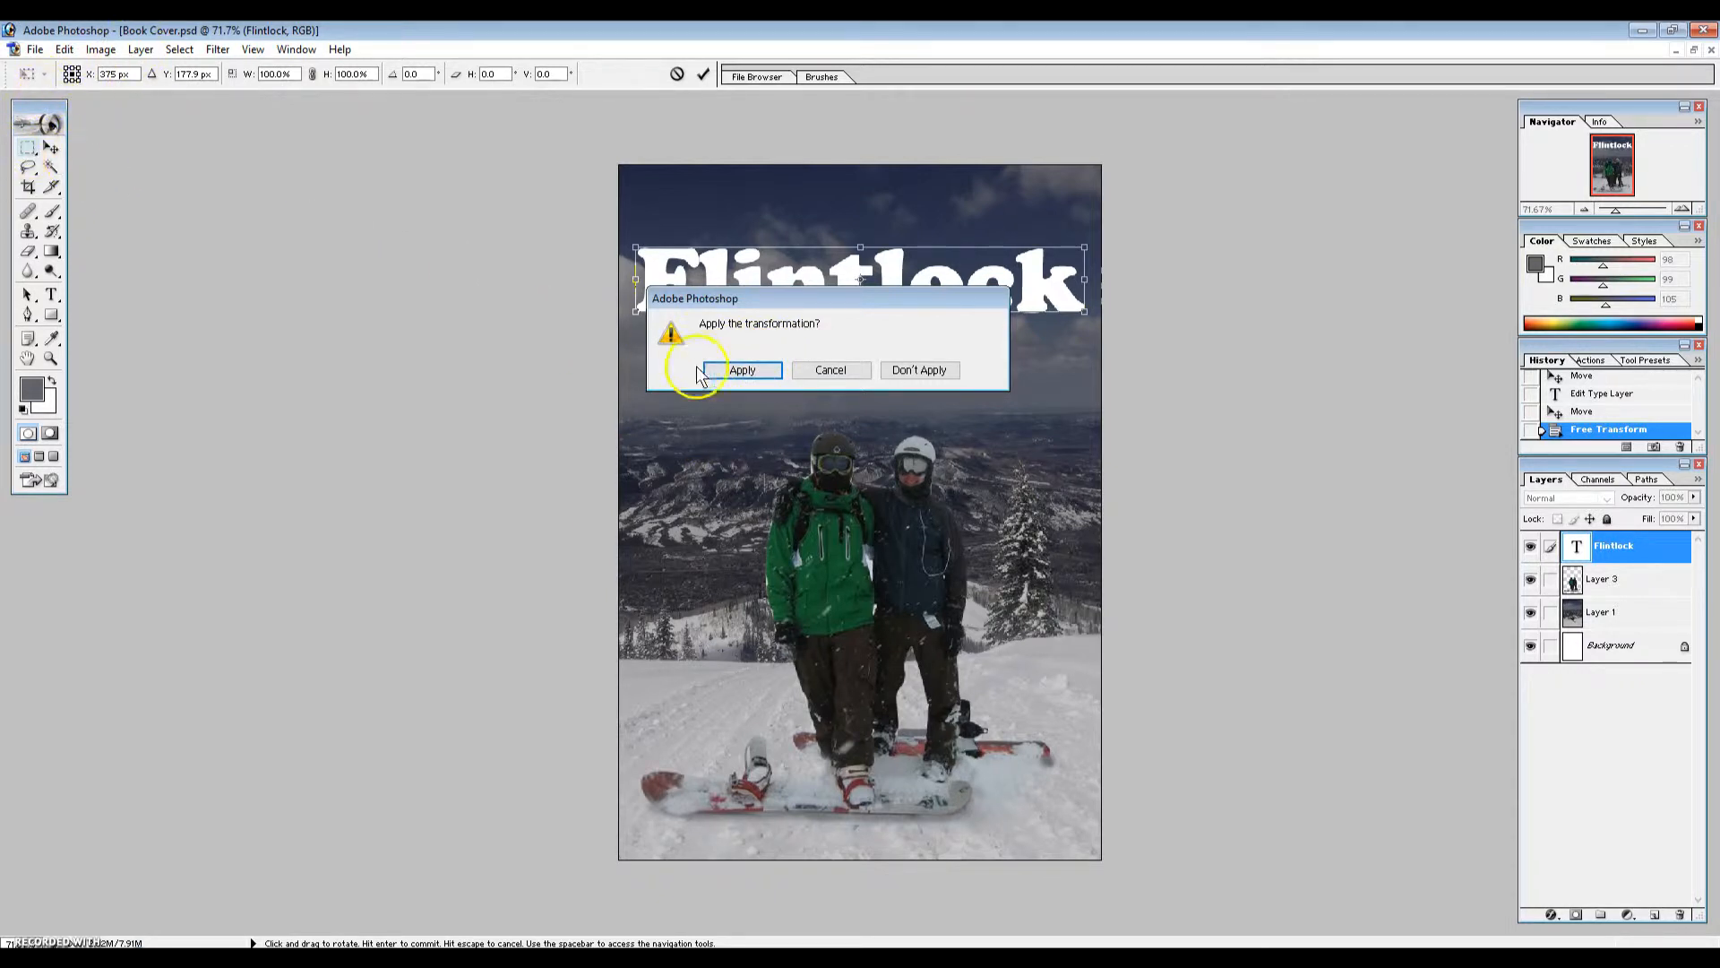
{"action": "left_click", "coordinate": [728, 369]}
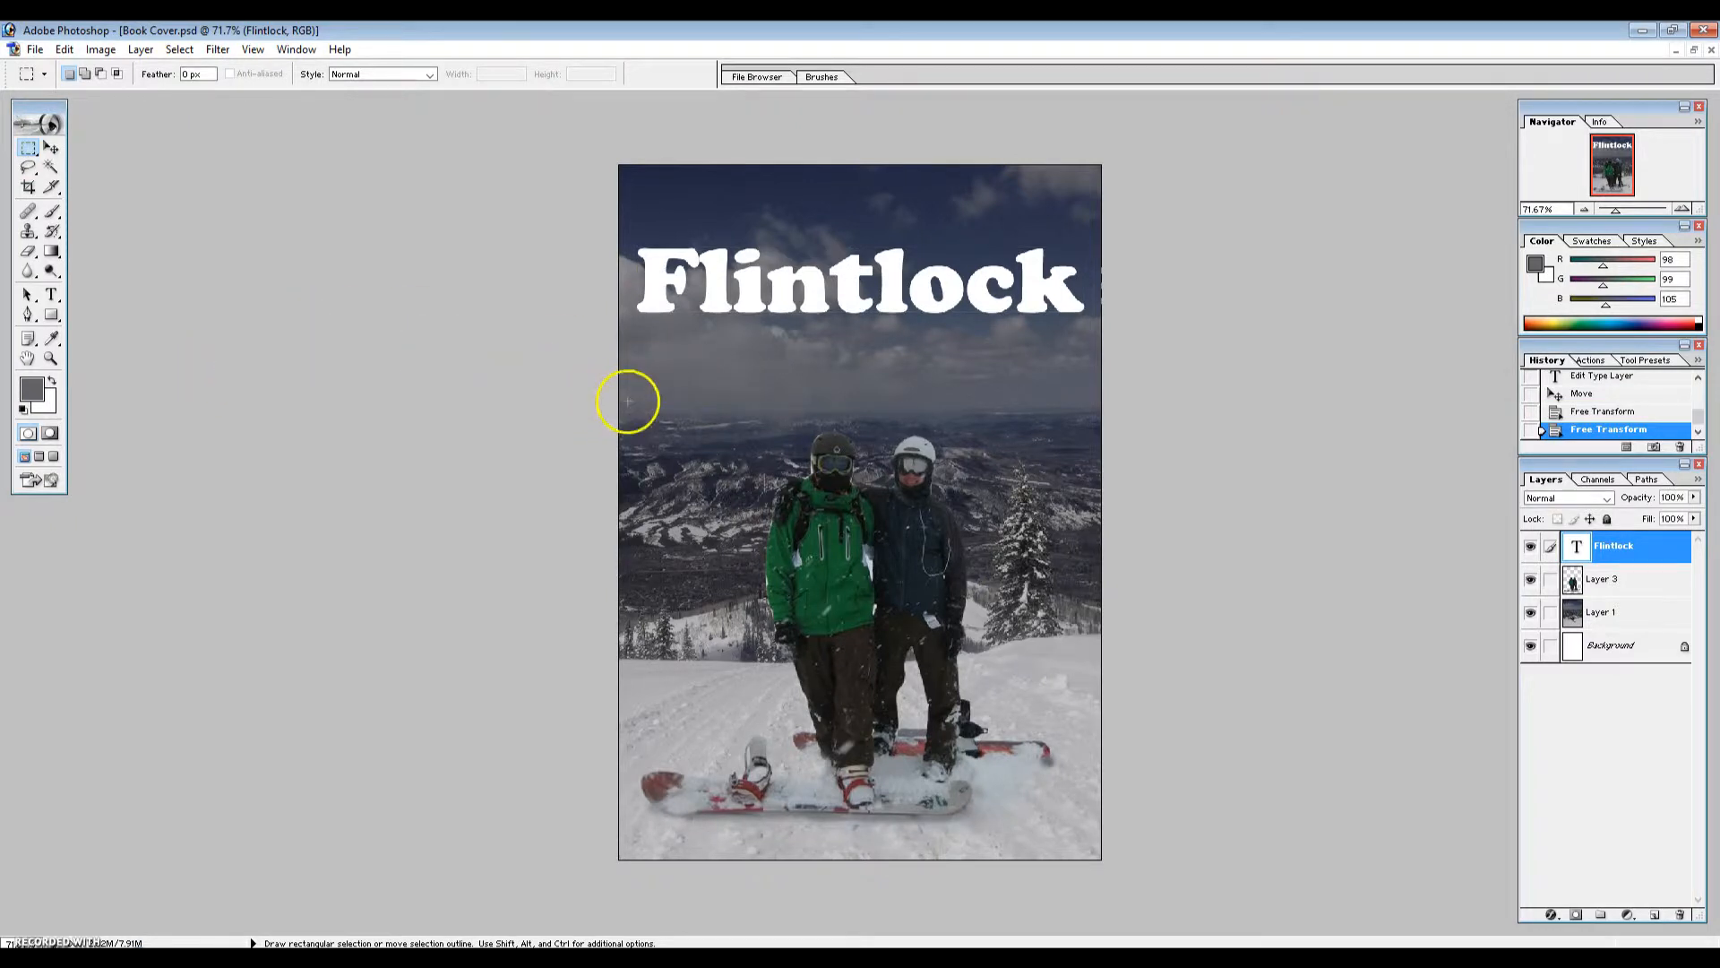
- Add a text layer over the snow reading "By:" followed by the author's full name, and select all its text
{"action": "key", "text": "ctrl+0"}
{"action": "key", "text": "ctrl+minus"}
{"action": "key", "text": "ctrl+minus"}
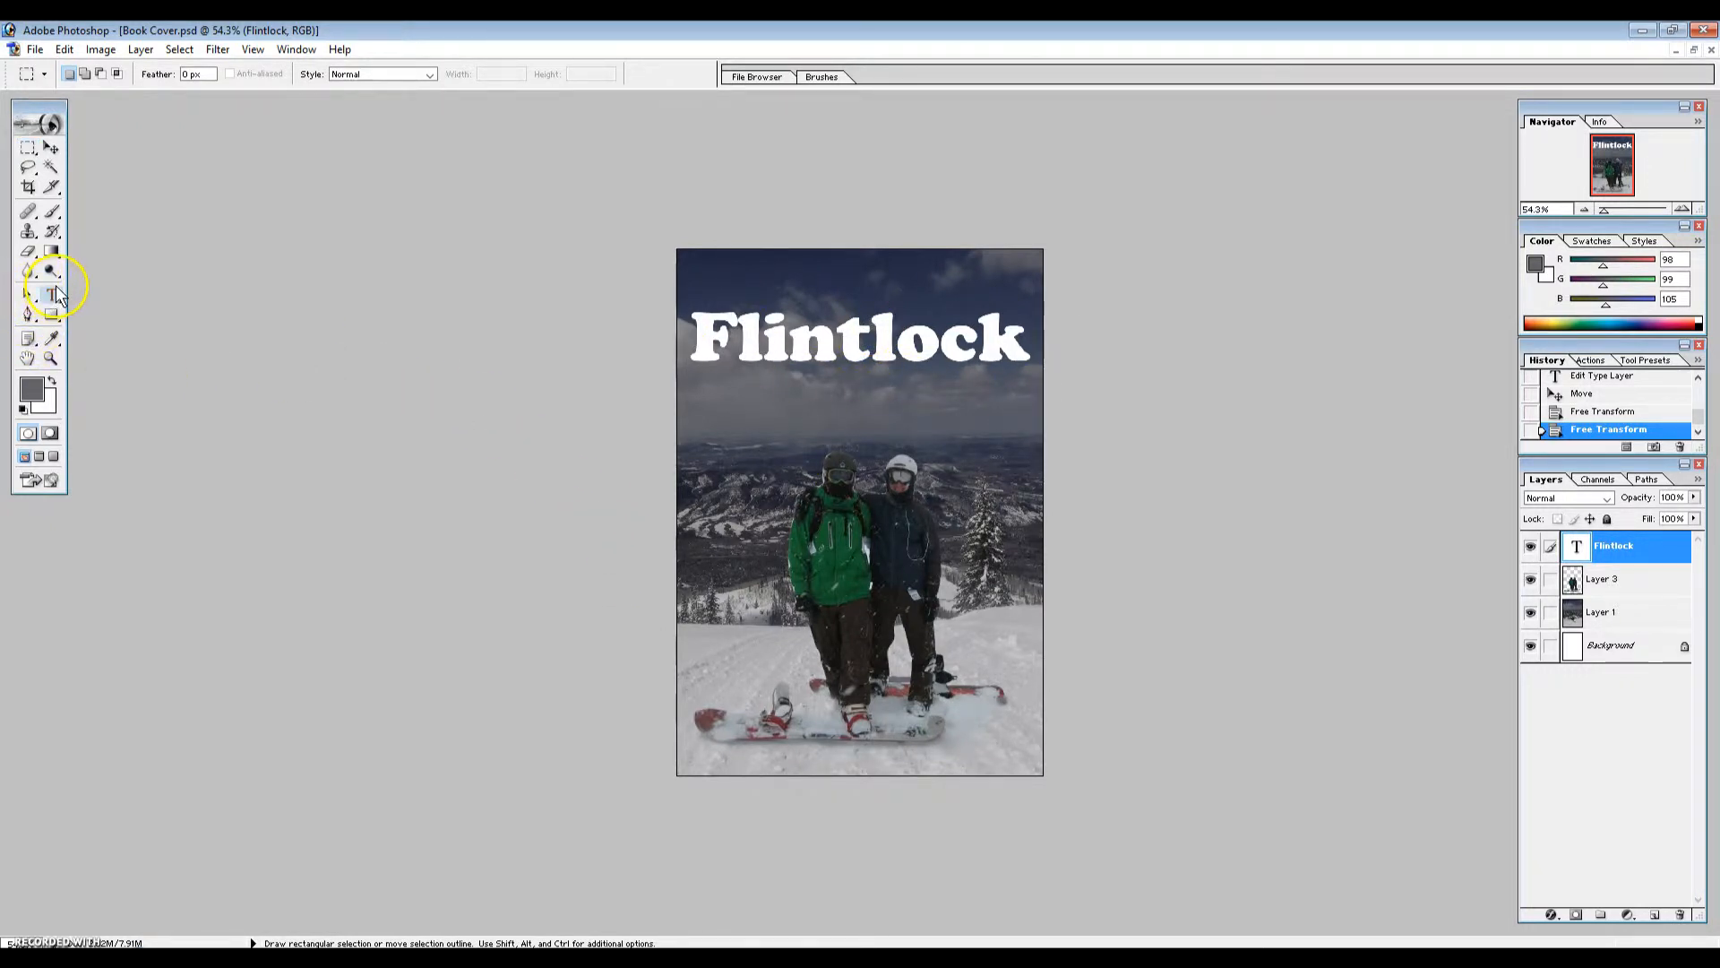
{"action": "left_click", "coordinate": [53, 295]}
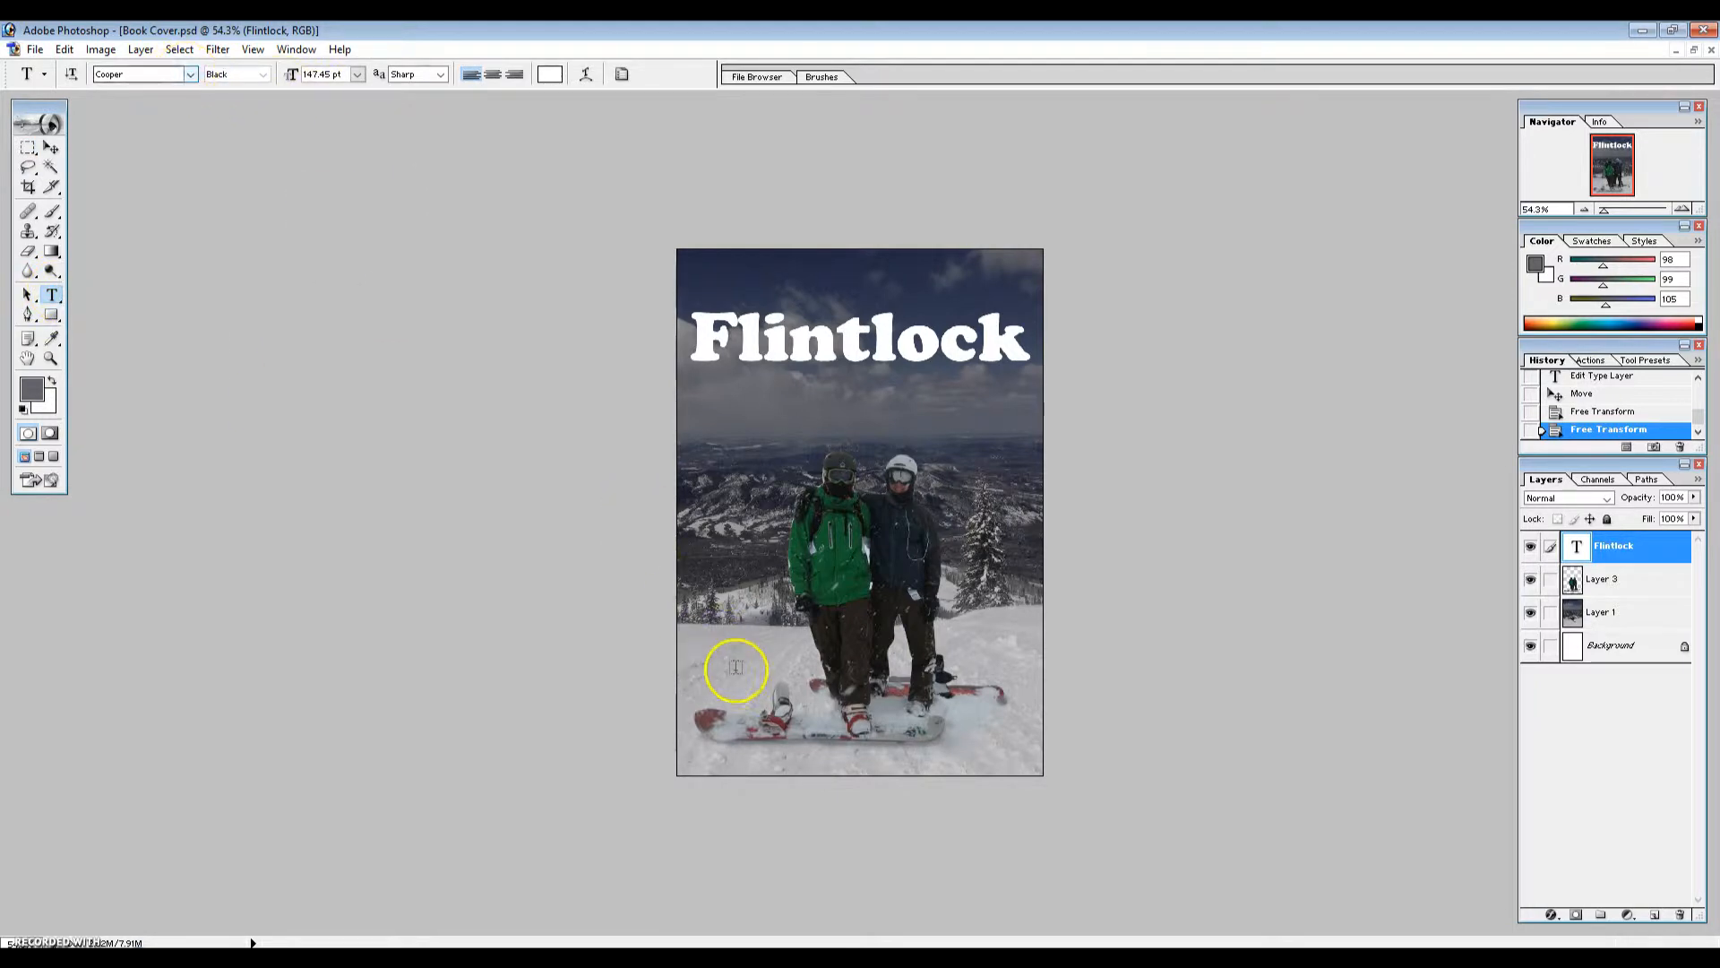
{"action": "left_click", "coordinate": [820, 760]}
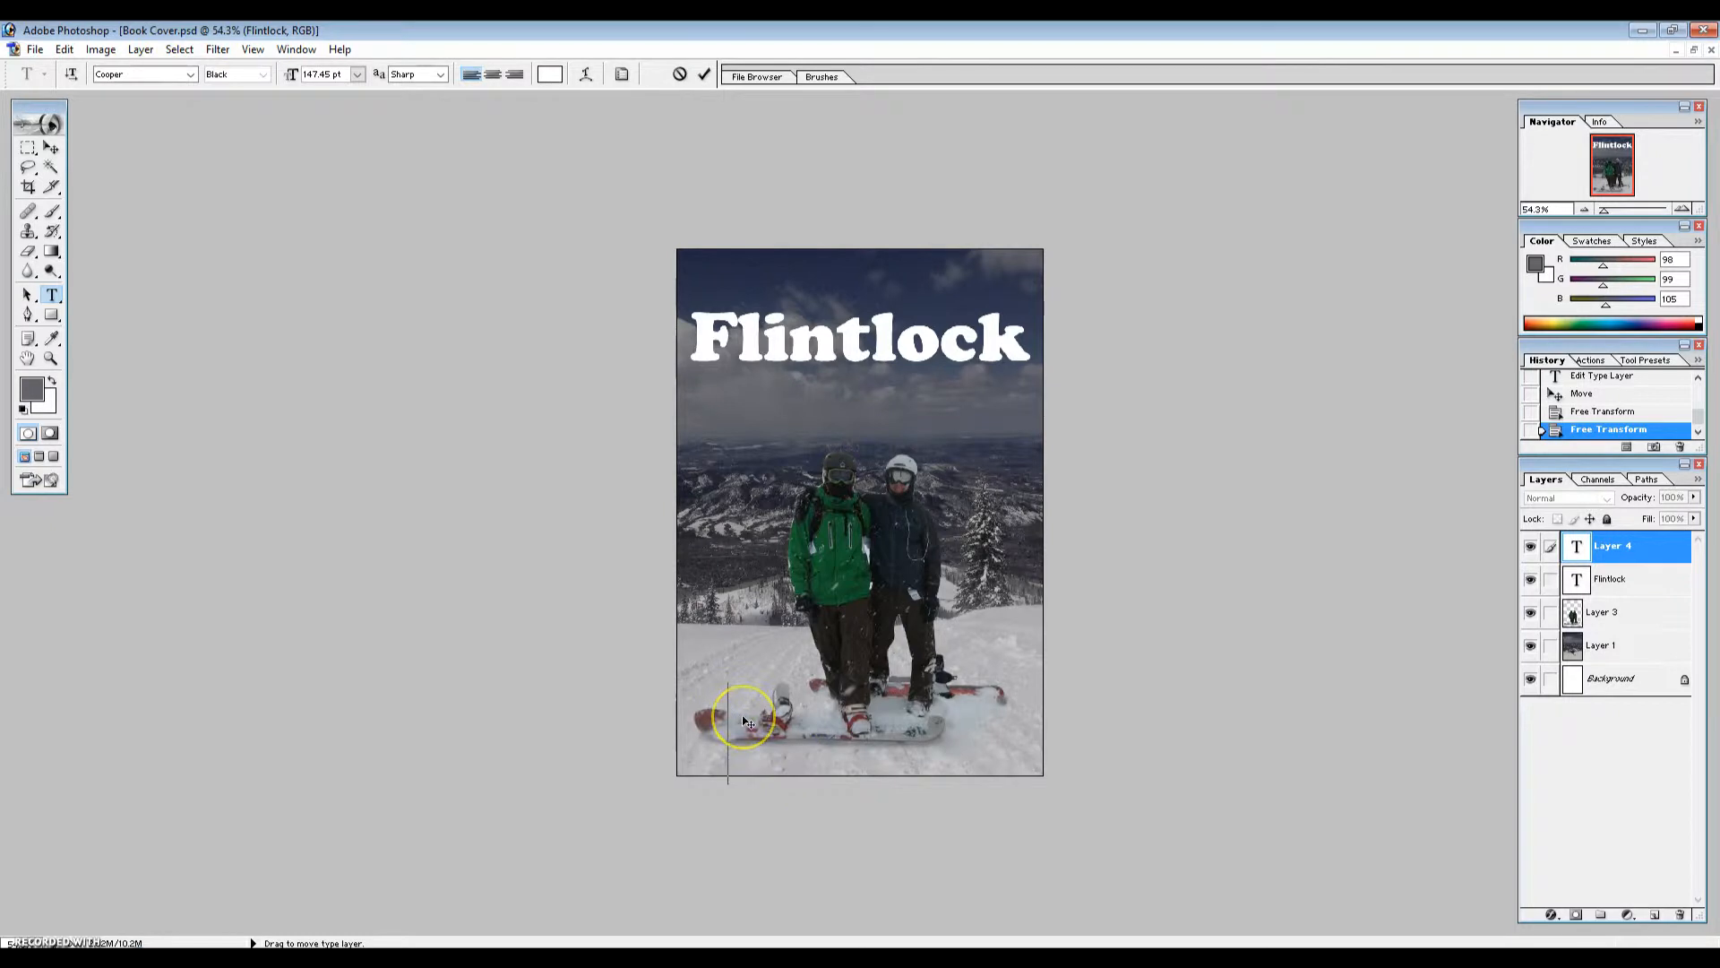
{"action": "type", "text": "By"}
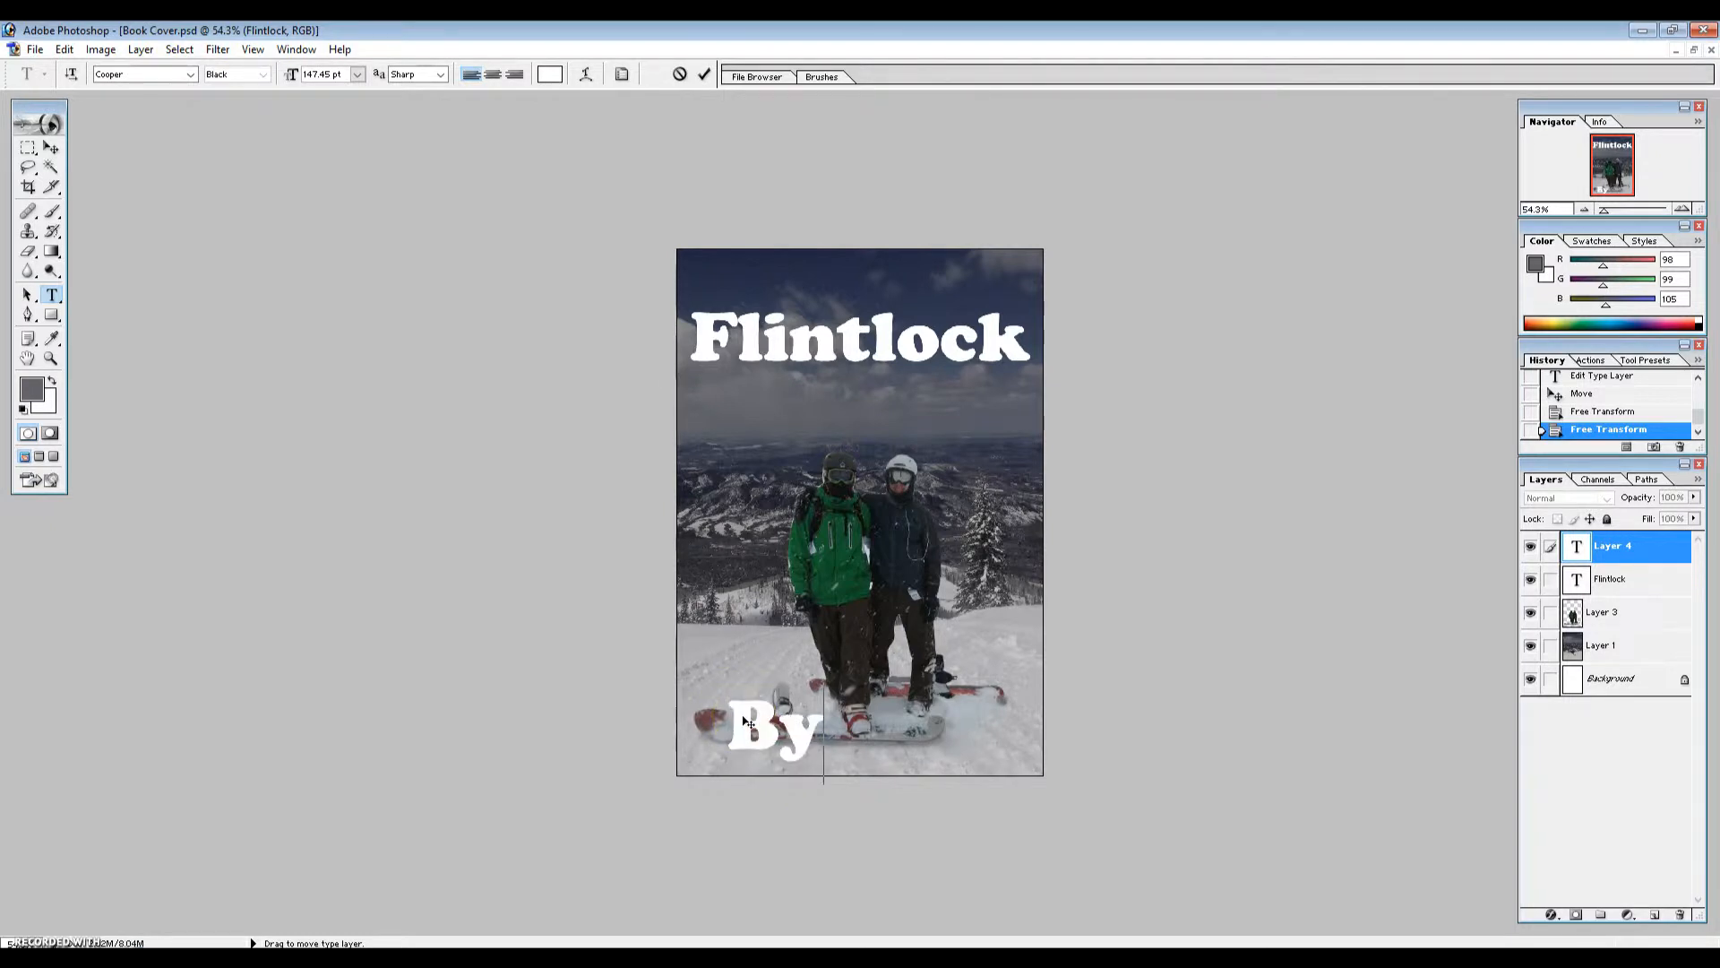
{"action": "type", "text": ": Matthew"}
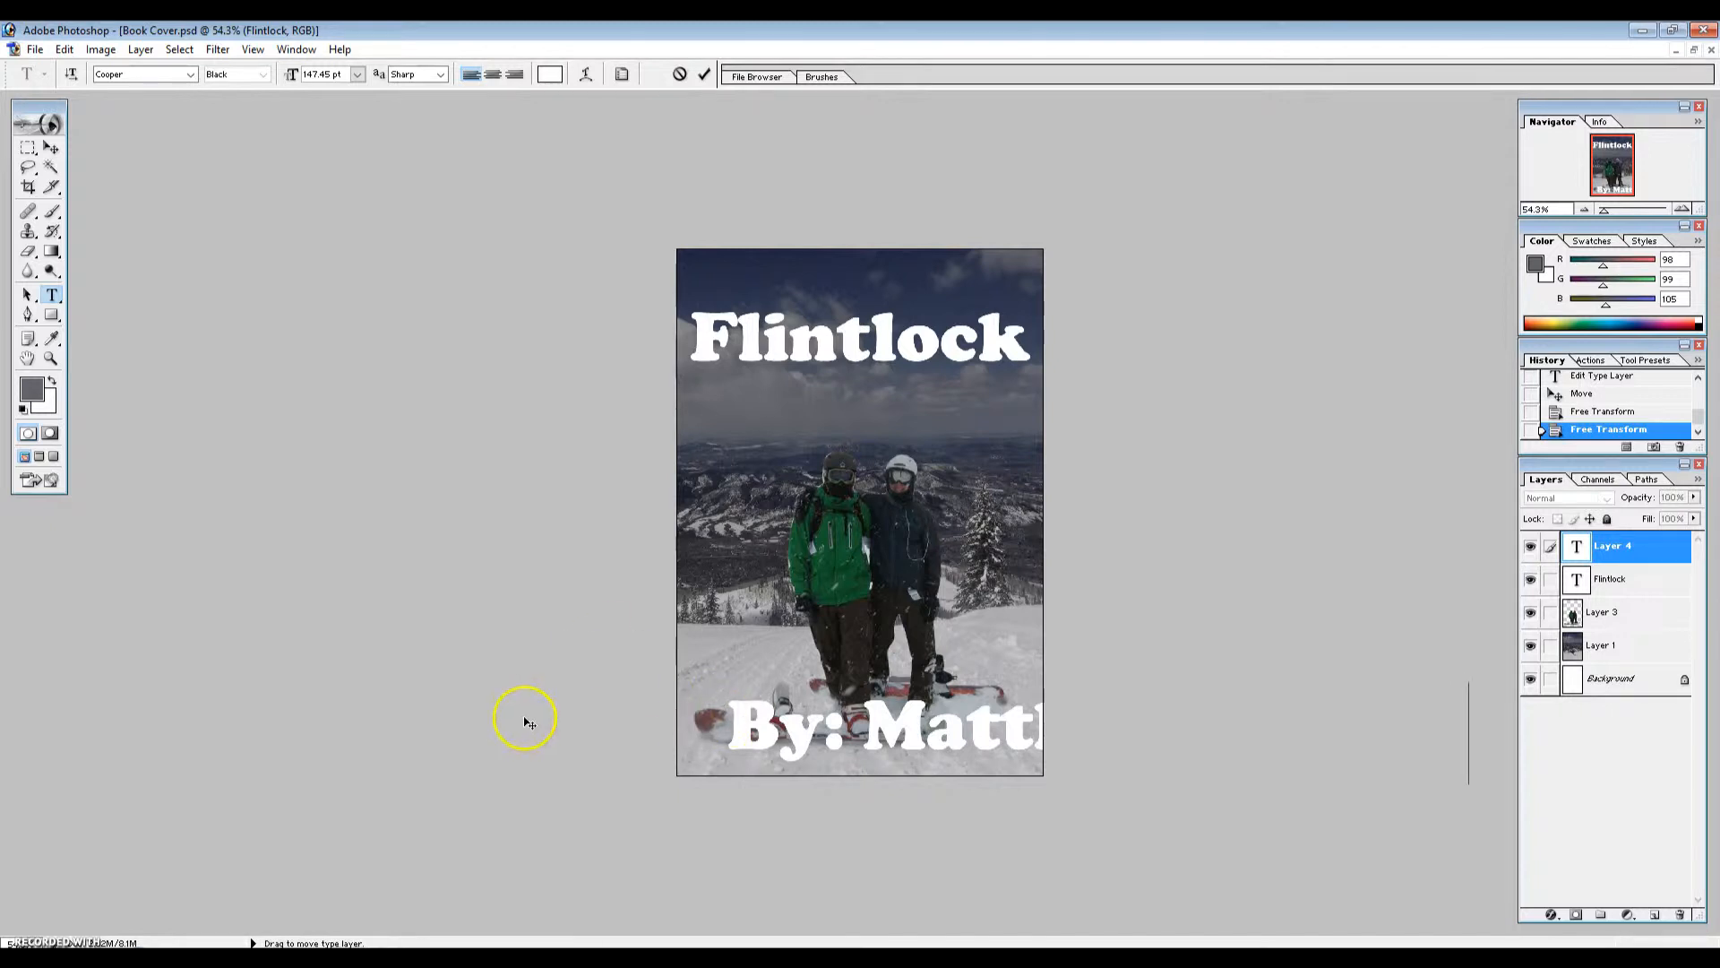
{"action": "left_click_drag", "start_coordinate": [724, 710], "coordinate": [1452, 730]}
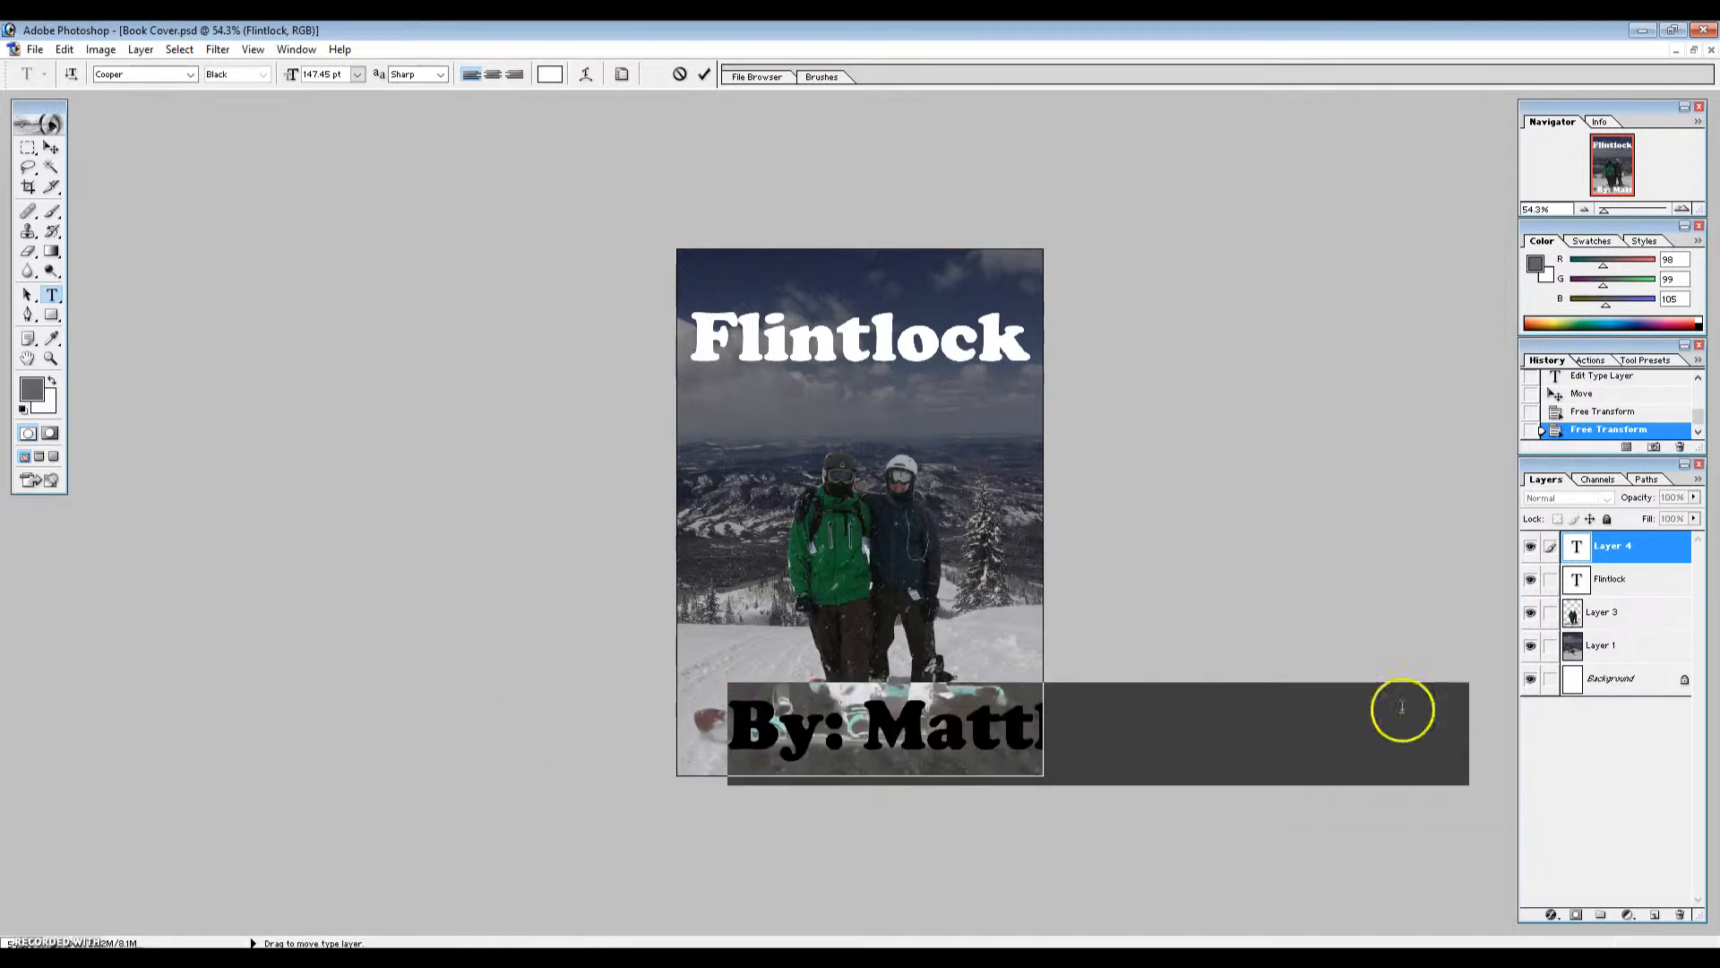
- Scale the author byline proportionally to about 39.1%, place it below the snowboards near the cover's lower edge, and apply the transformation
{"action": "left_click", "coordinate": [54, 149]}
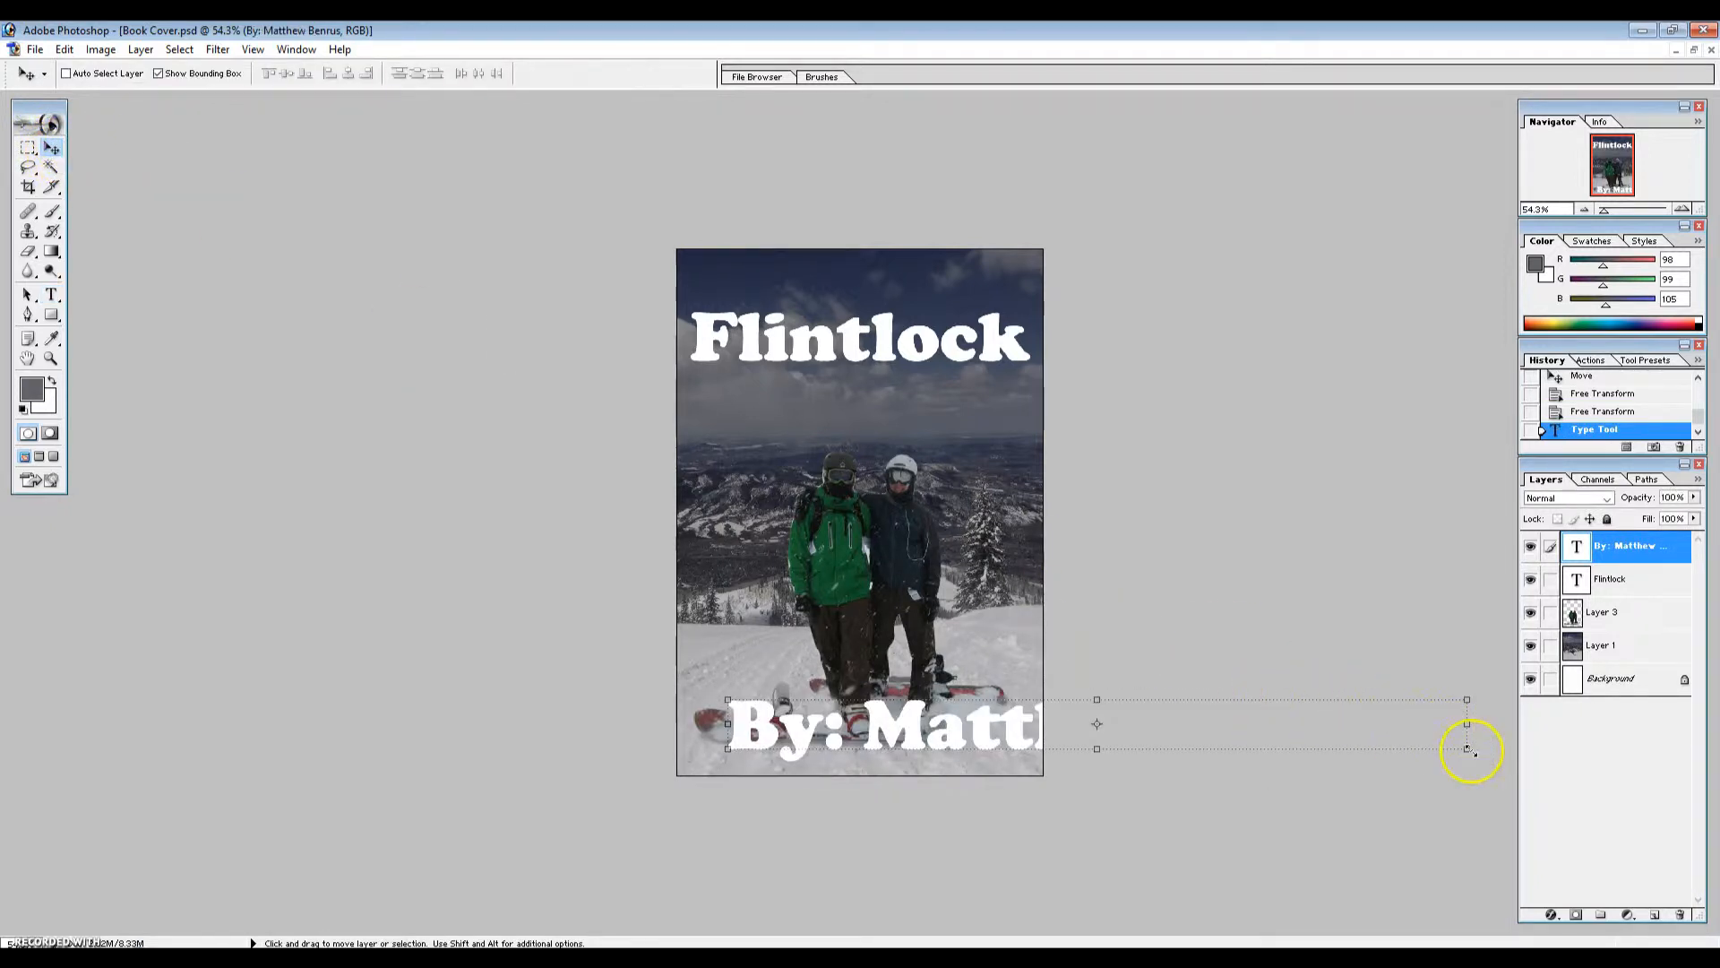
{"action": "left_click_drag", "start_coordinate": [1466, 749], "coordinate": [1021, 665]}
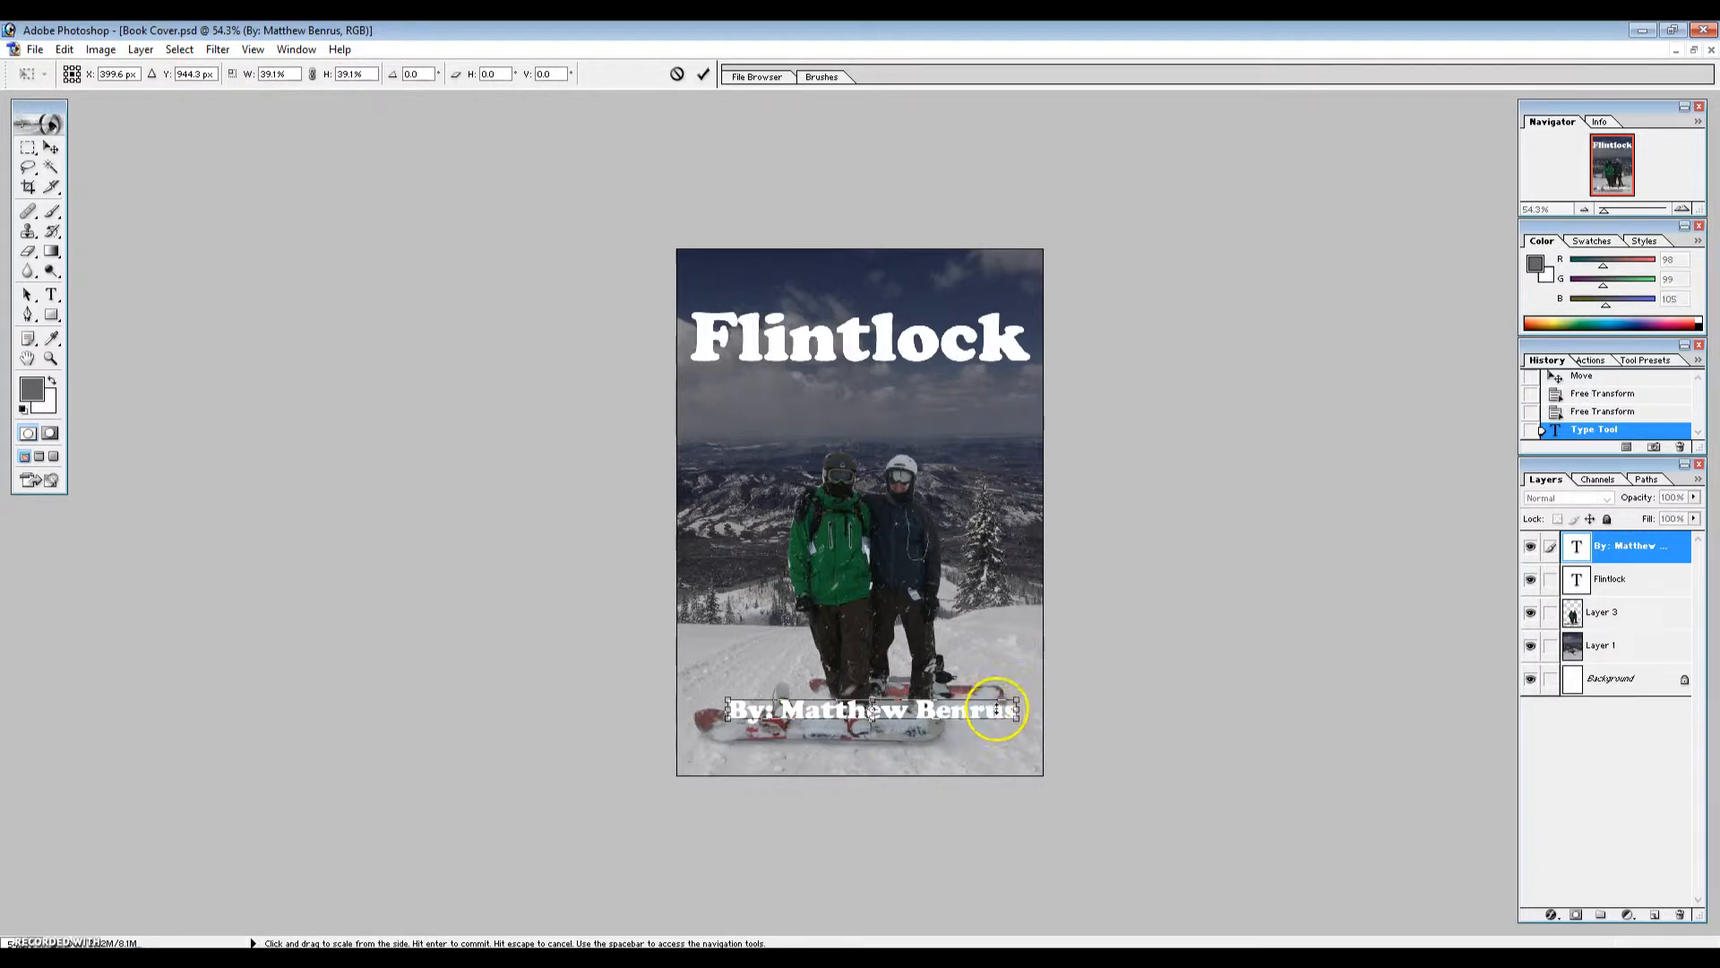
{"action": "key", "text": "ctrl+0"}
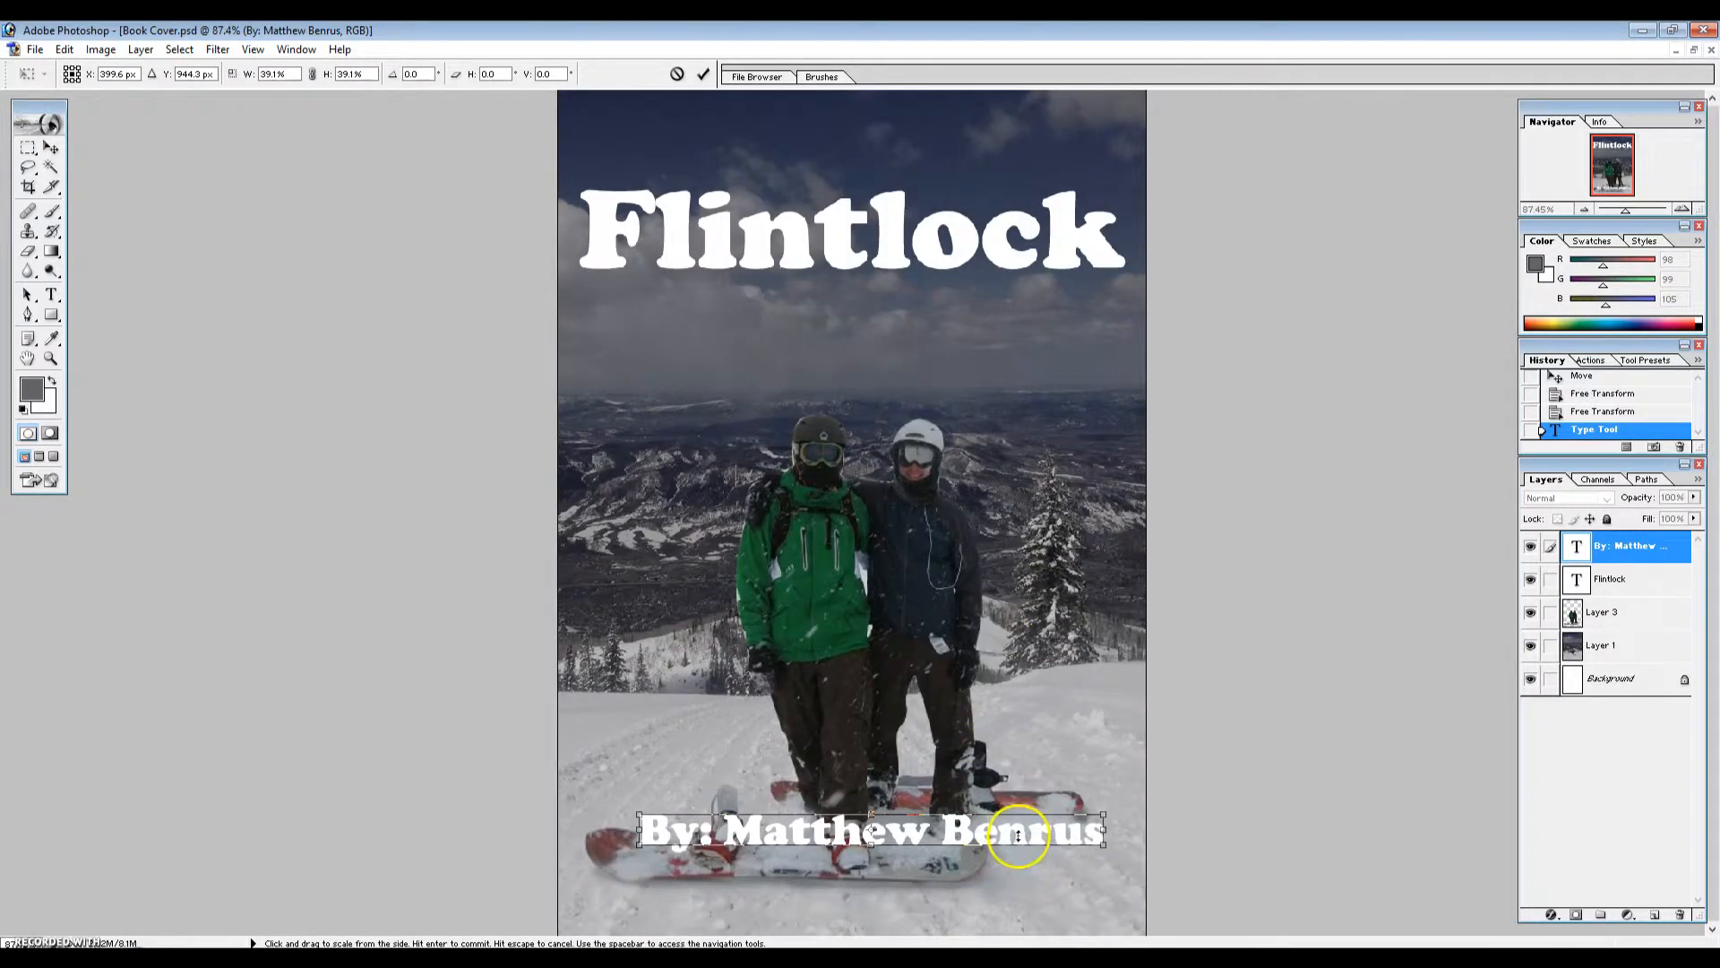
{"action": "left_click_drag", "start_coordinate": [1028, 833], "coordinate": [1023, 901]}
{"action": "key", "text": "ctrl+plus"}
{"action": "key", "text": "ctrl+0"}
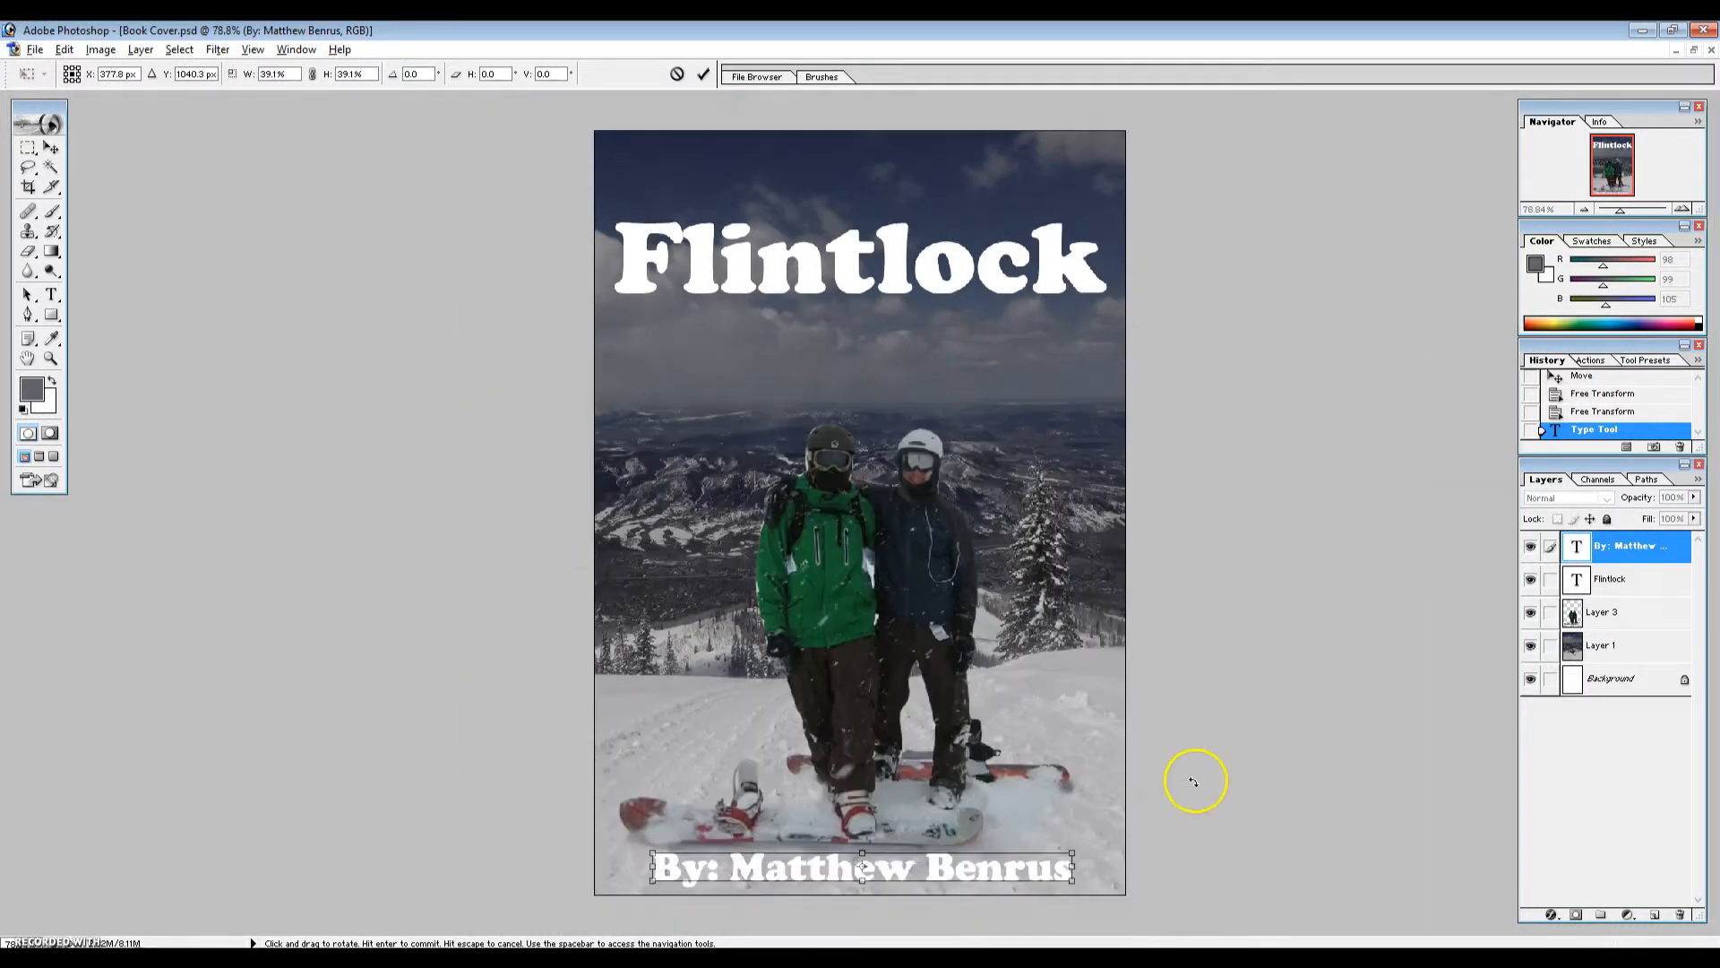
{"action": "key", "text": "ctrl+minus"}
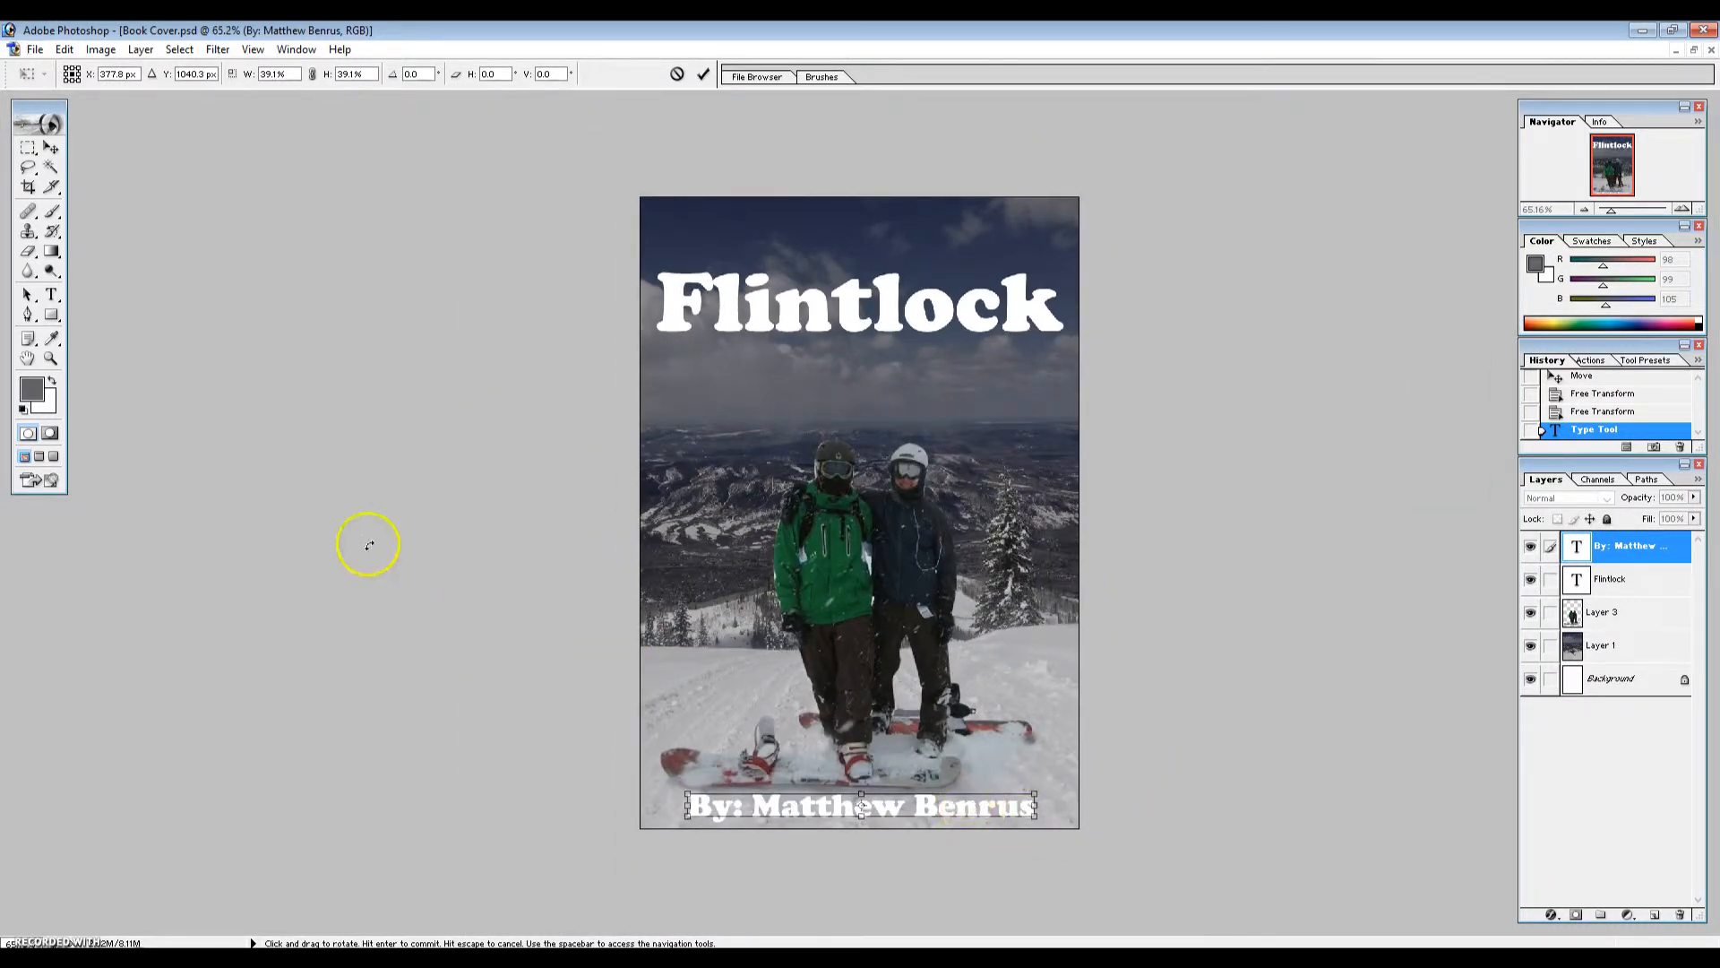
{"action": "left_click", "coordinate": [29, 148]}
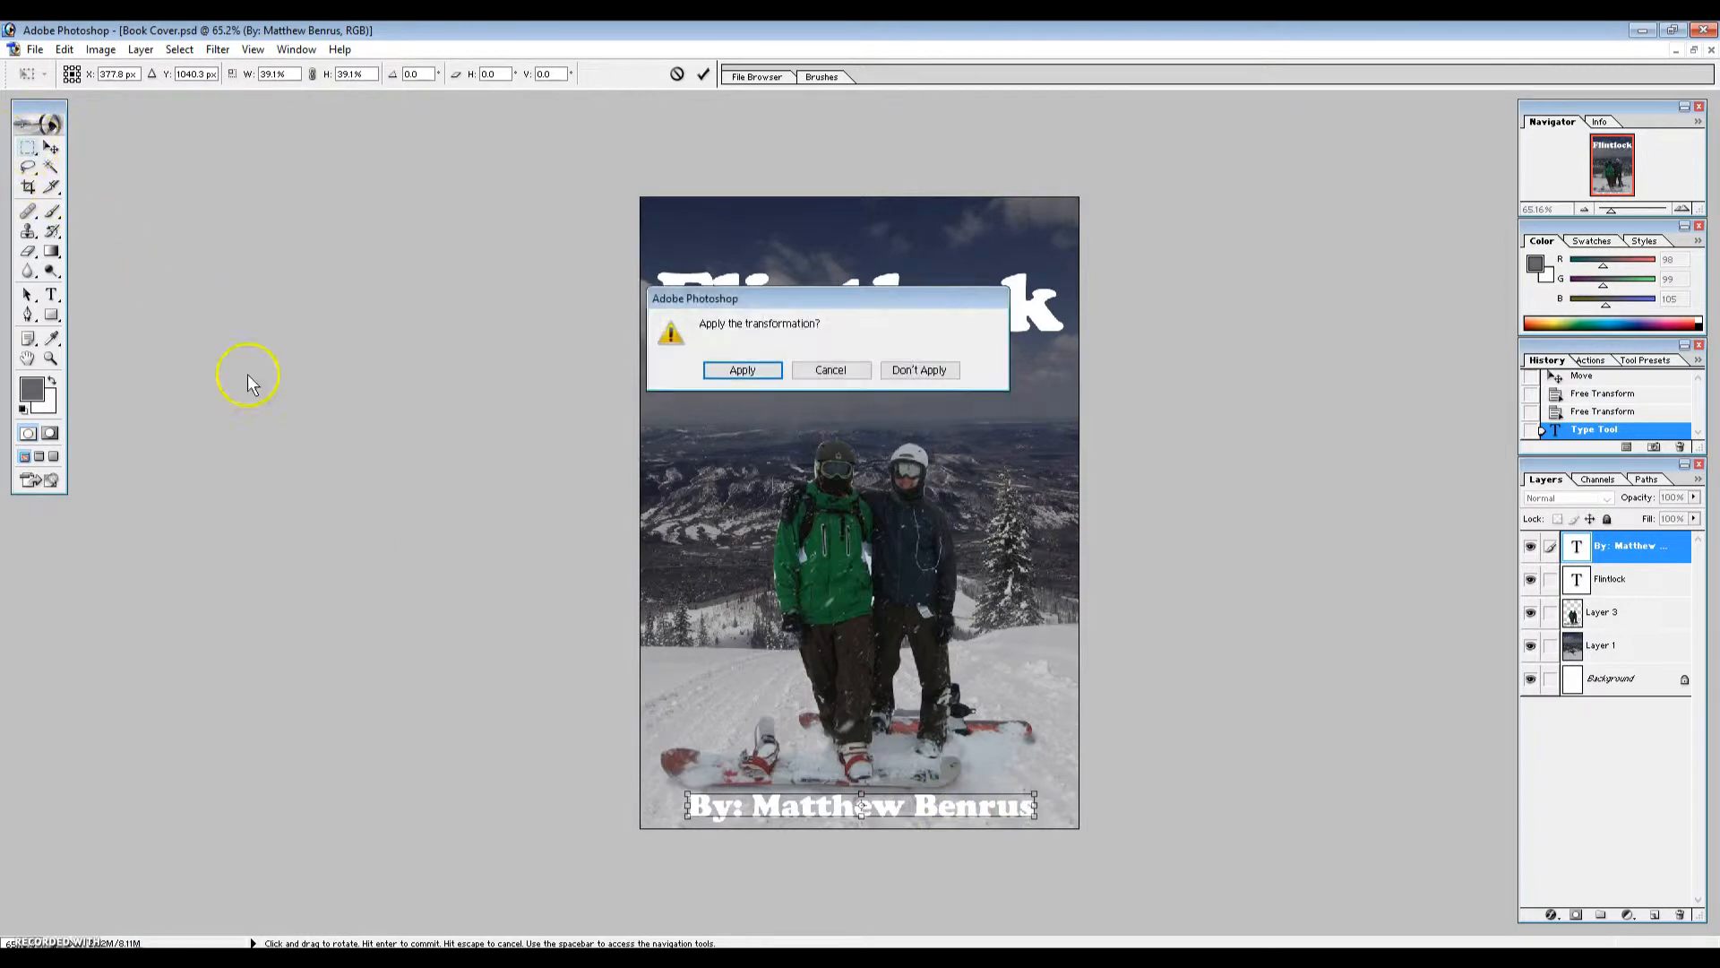
{"action": "left_click", "coordinate": [731, 369]}
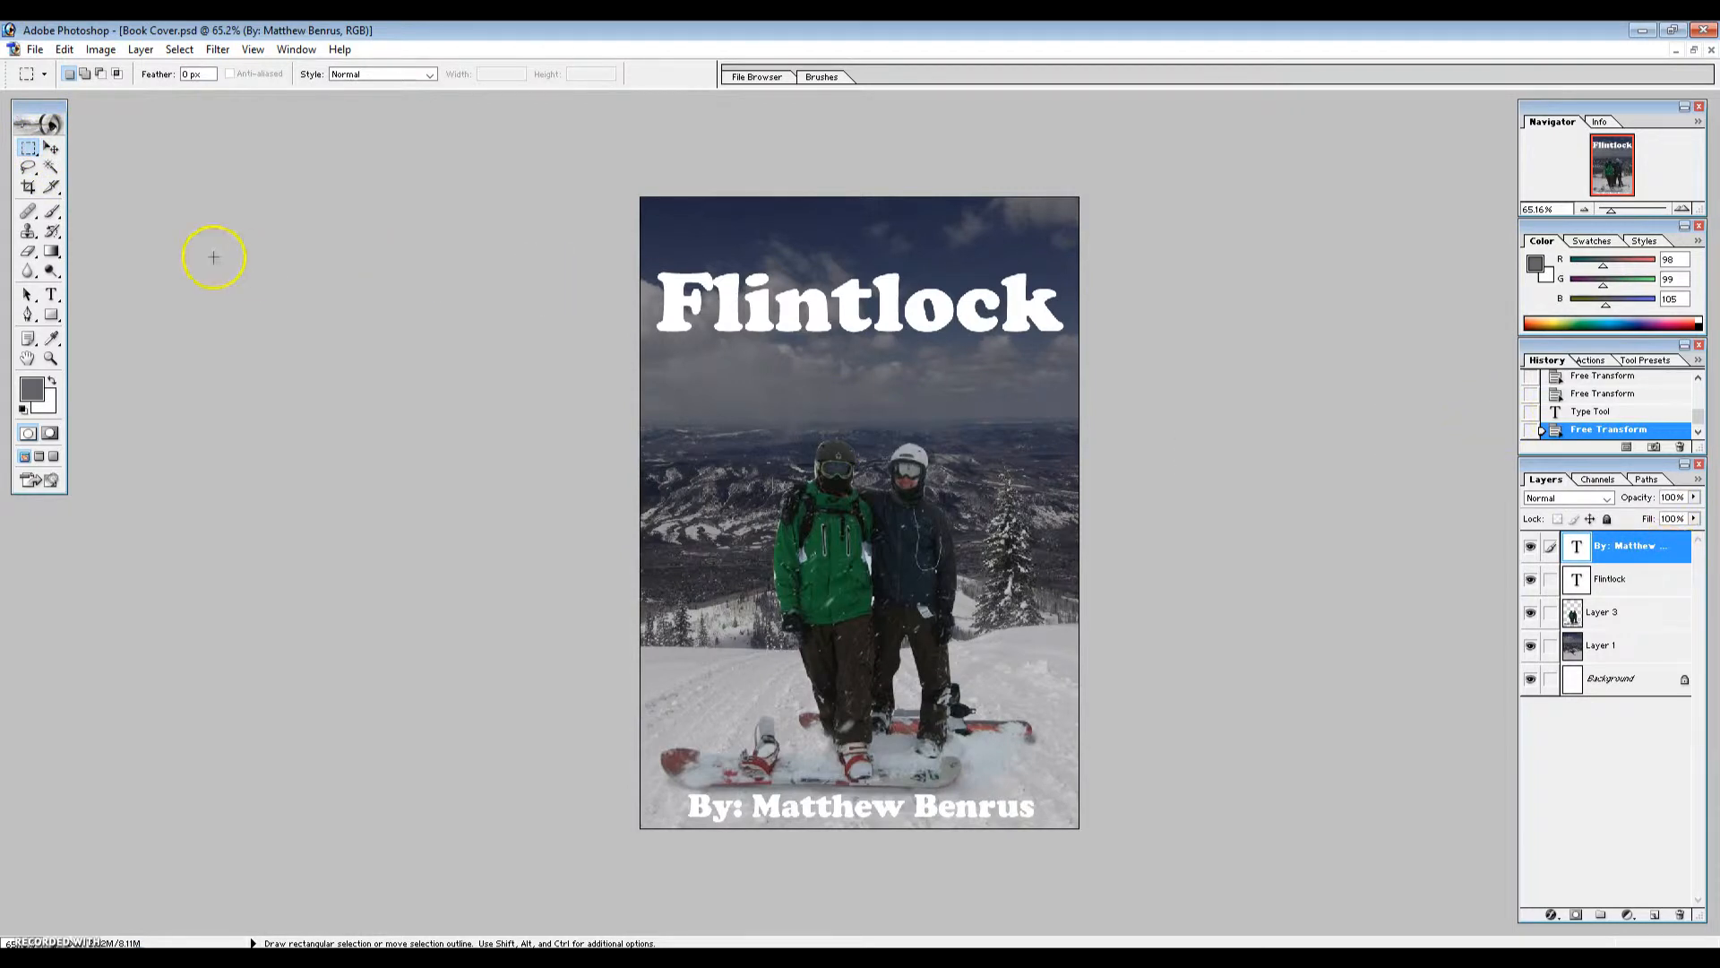
- Set the byline's horizontal centre position to 375 px and apply the transformation
{"action": "left_click", "coordinate": [51, 148]}
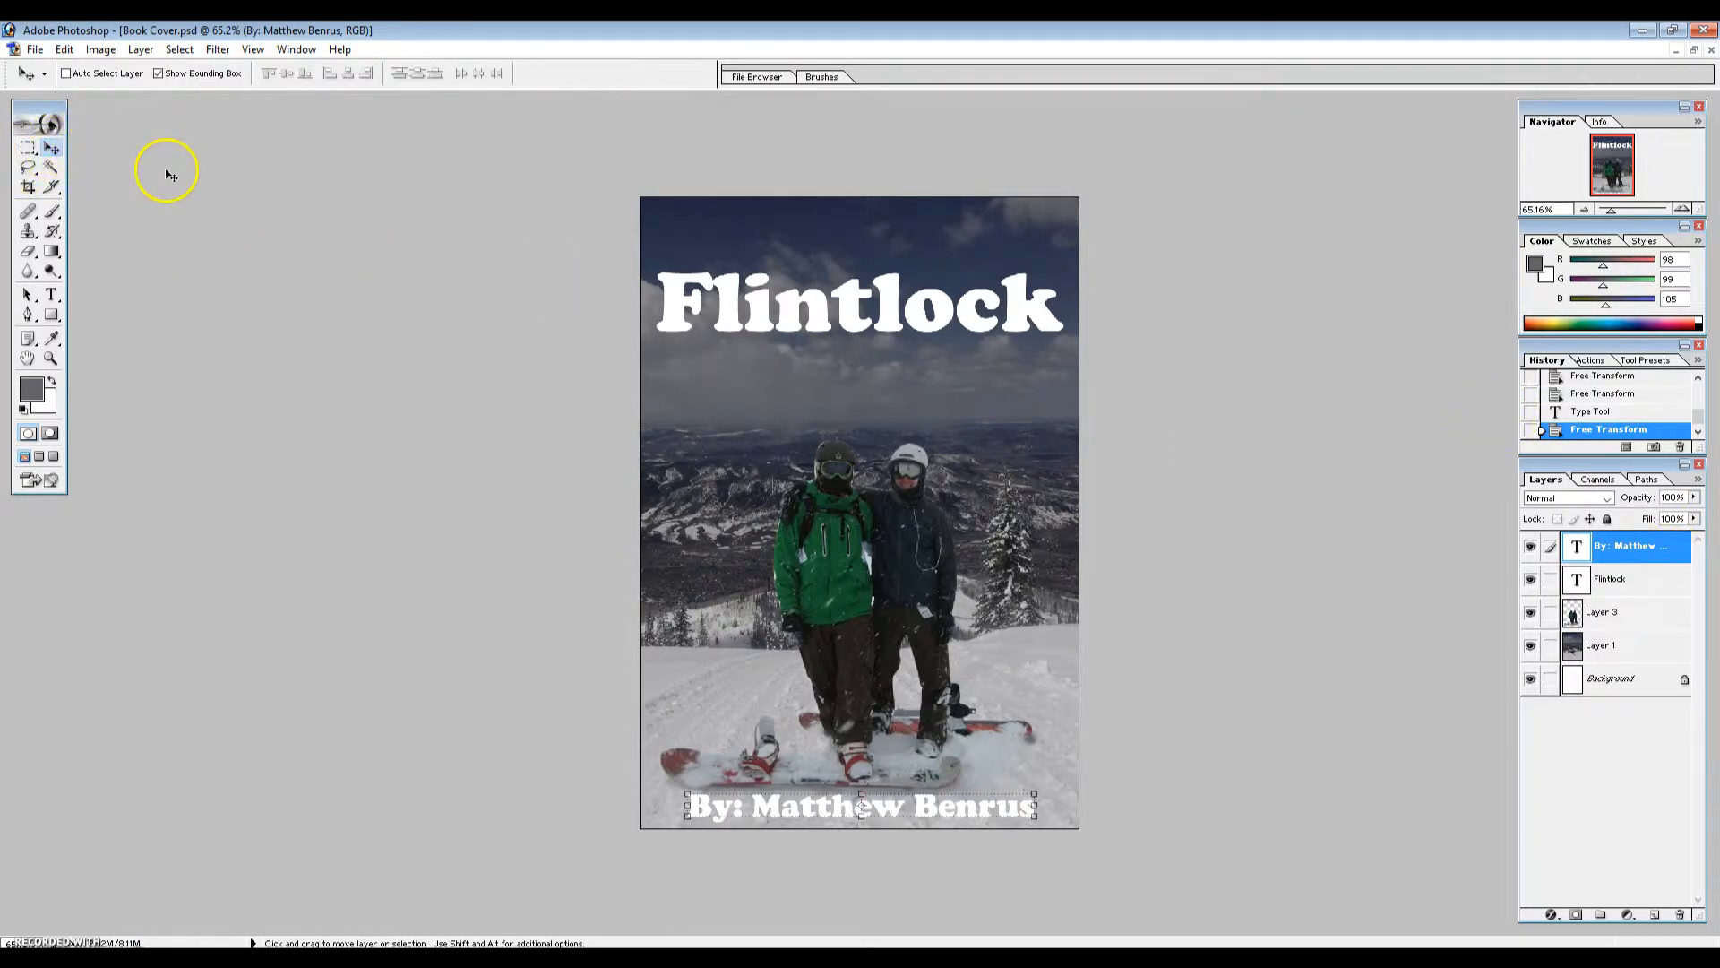
{"action": "key", "text": "ctrl+t"}
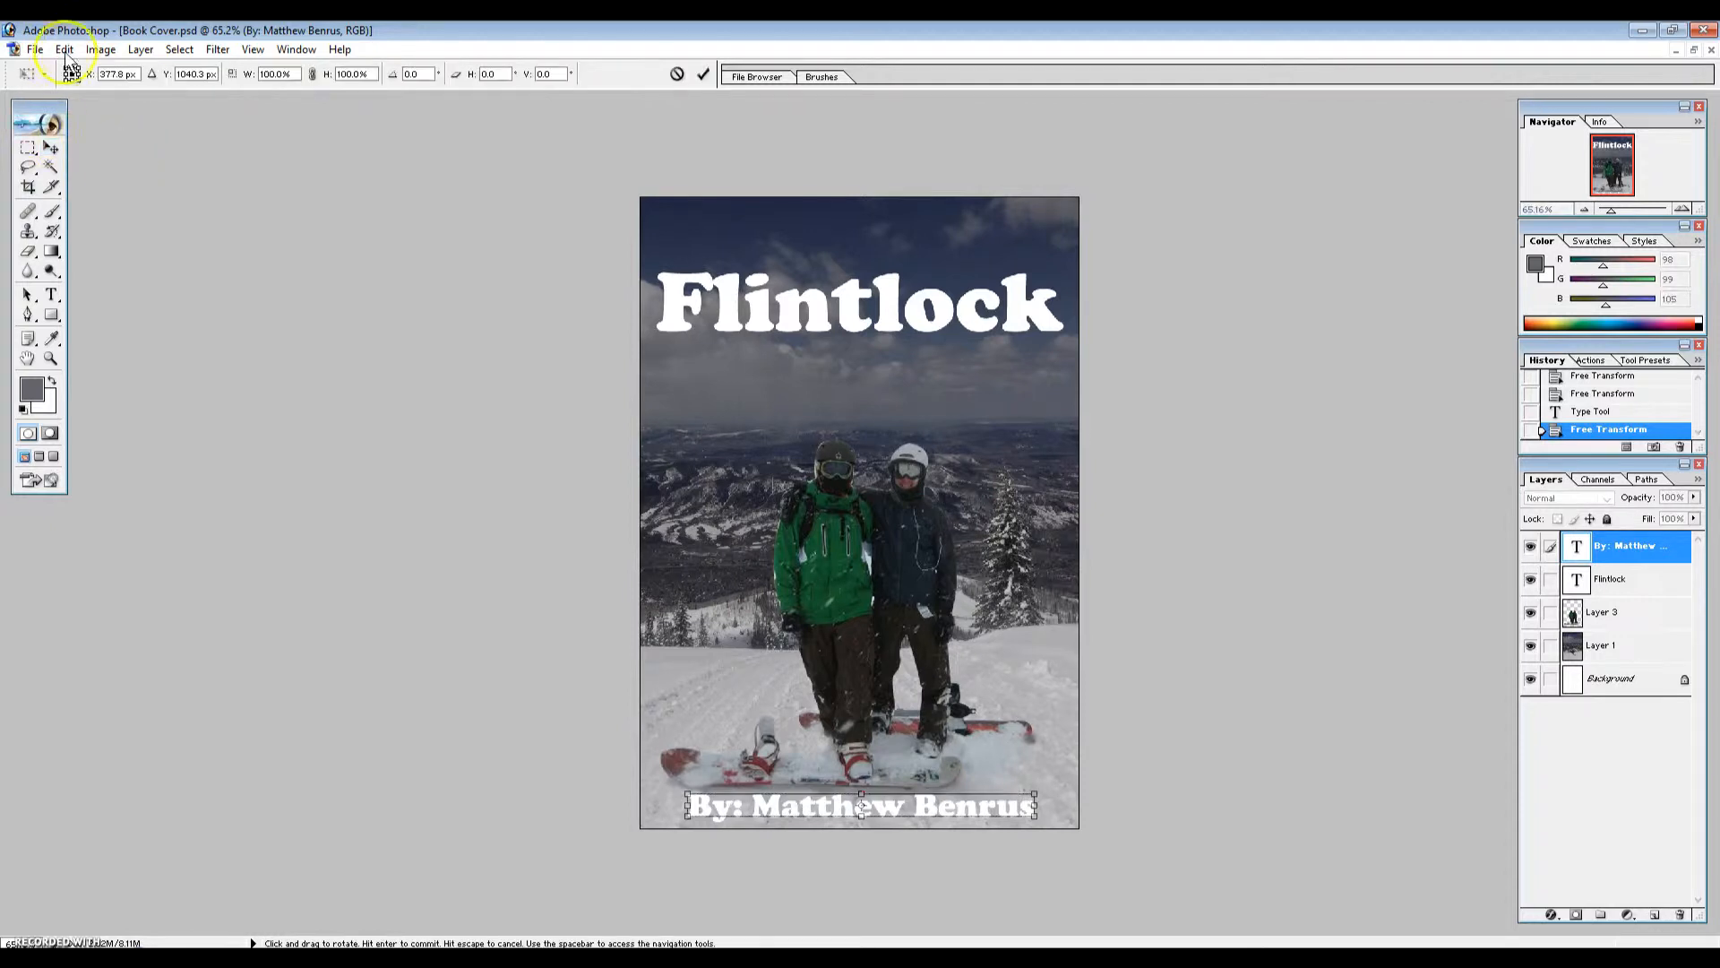
{"action": "left_click", "coordinate": [133, 77]}
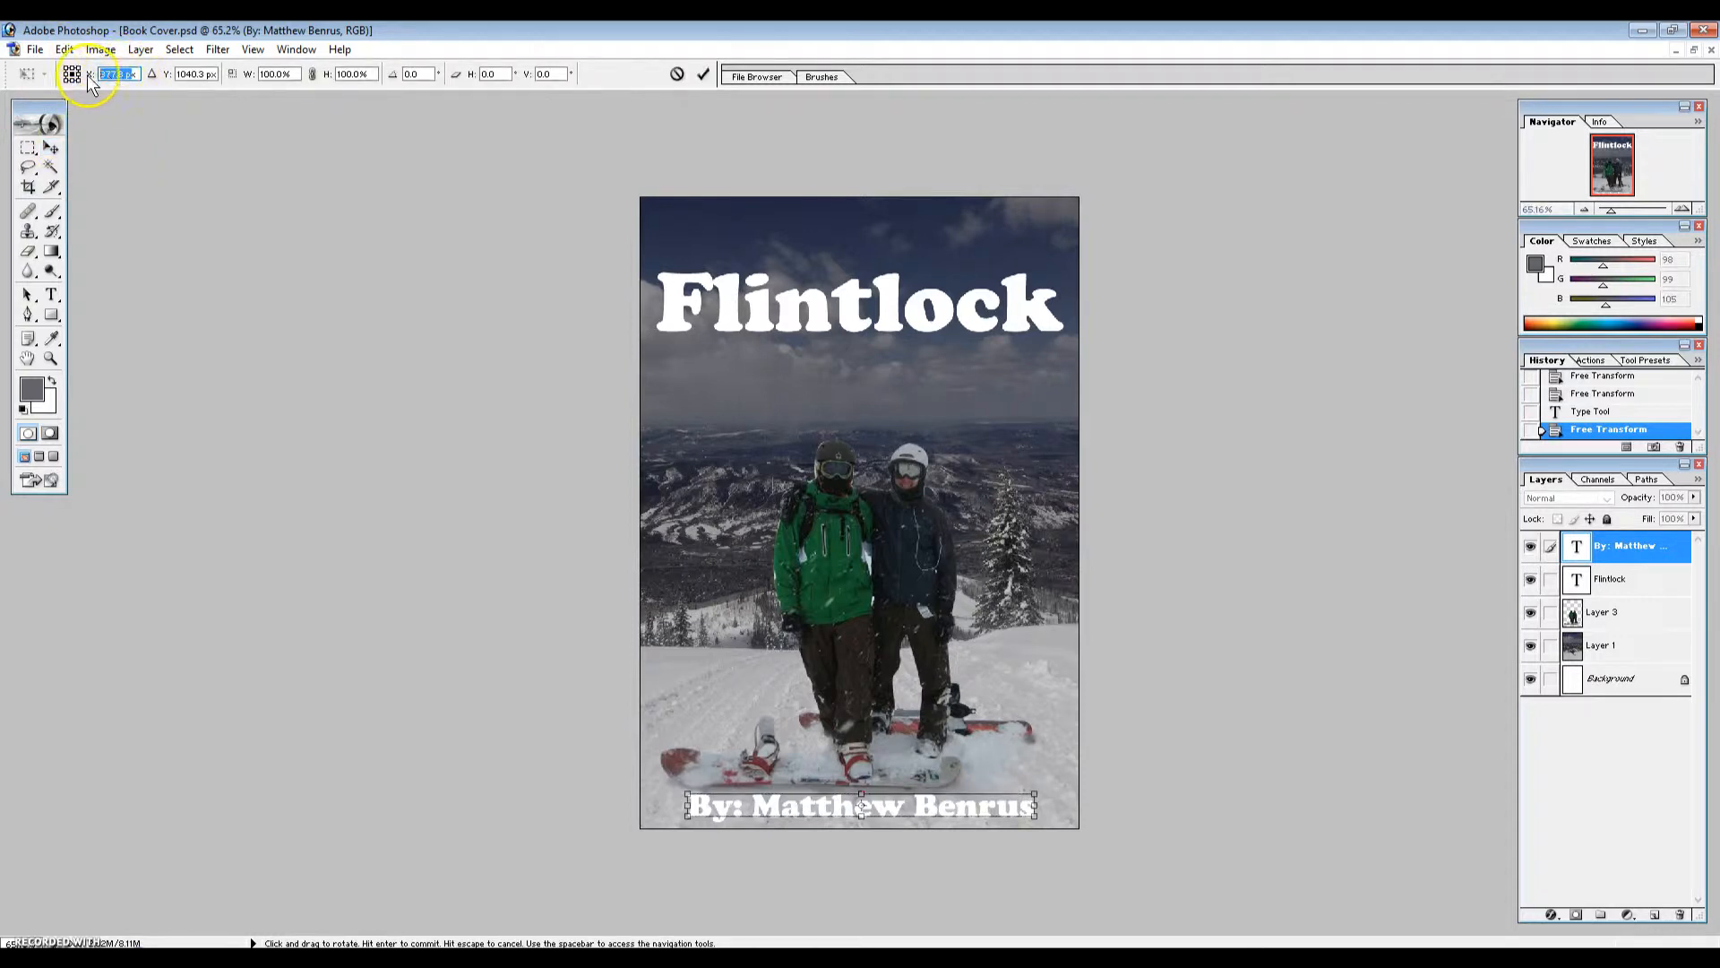
{"action": "type", "text": "375"}
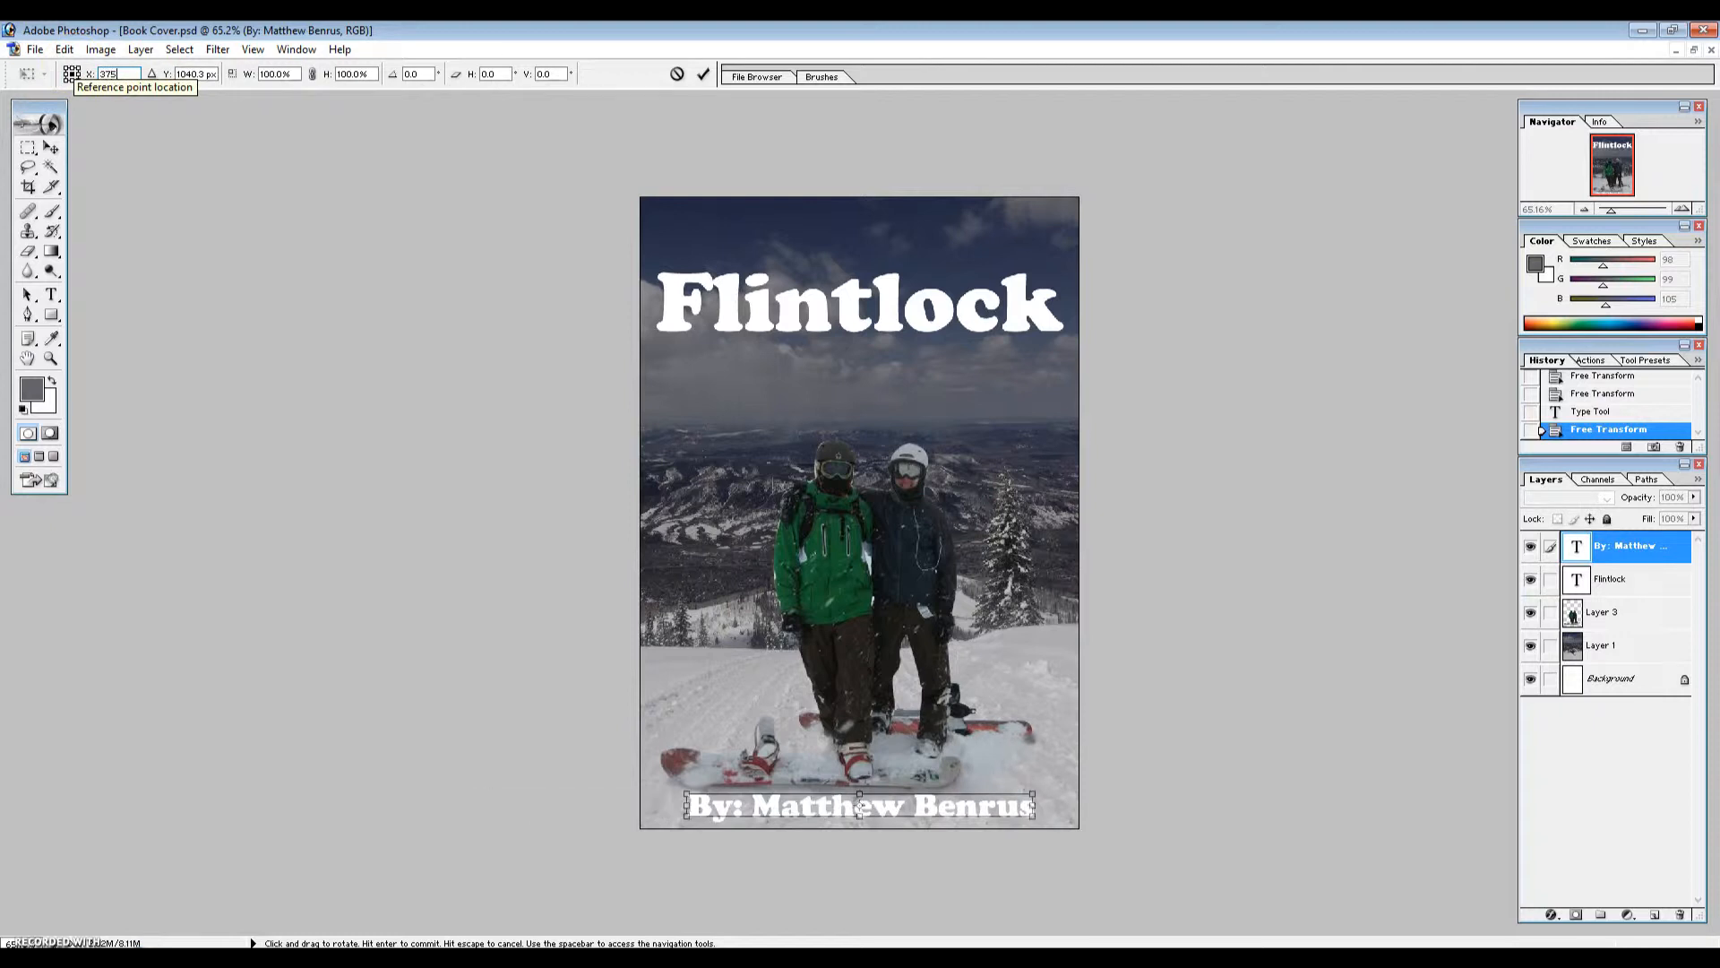
{"action": "key", "text": "Return"}
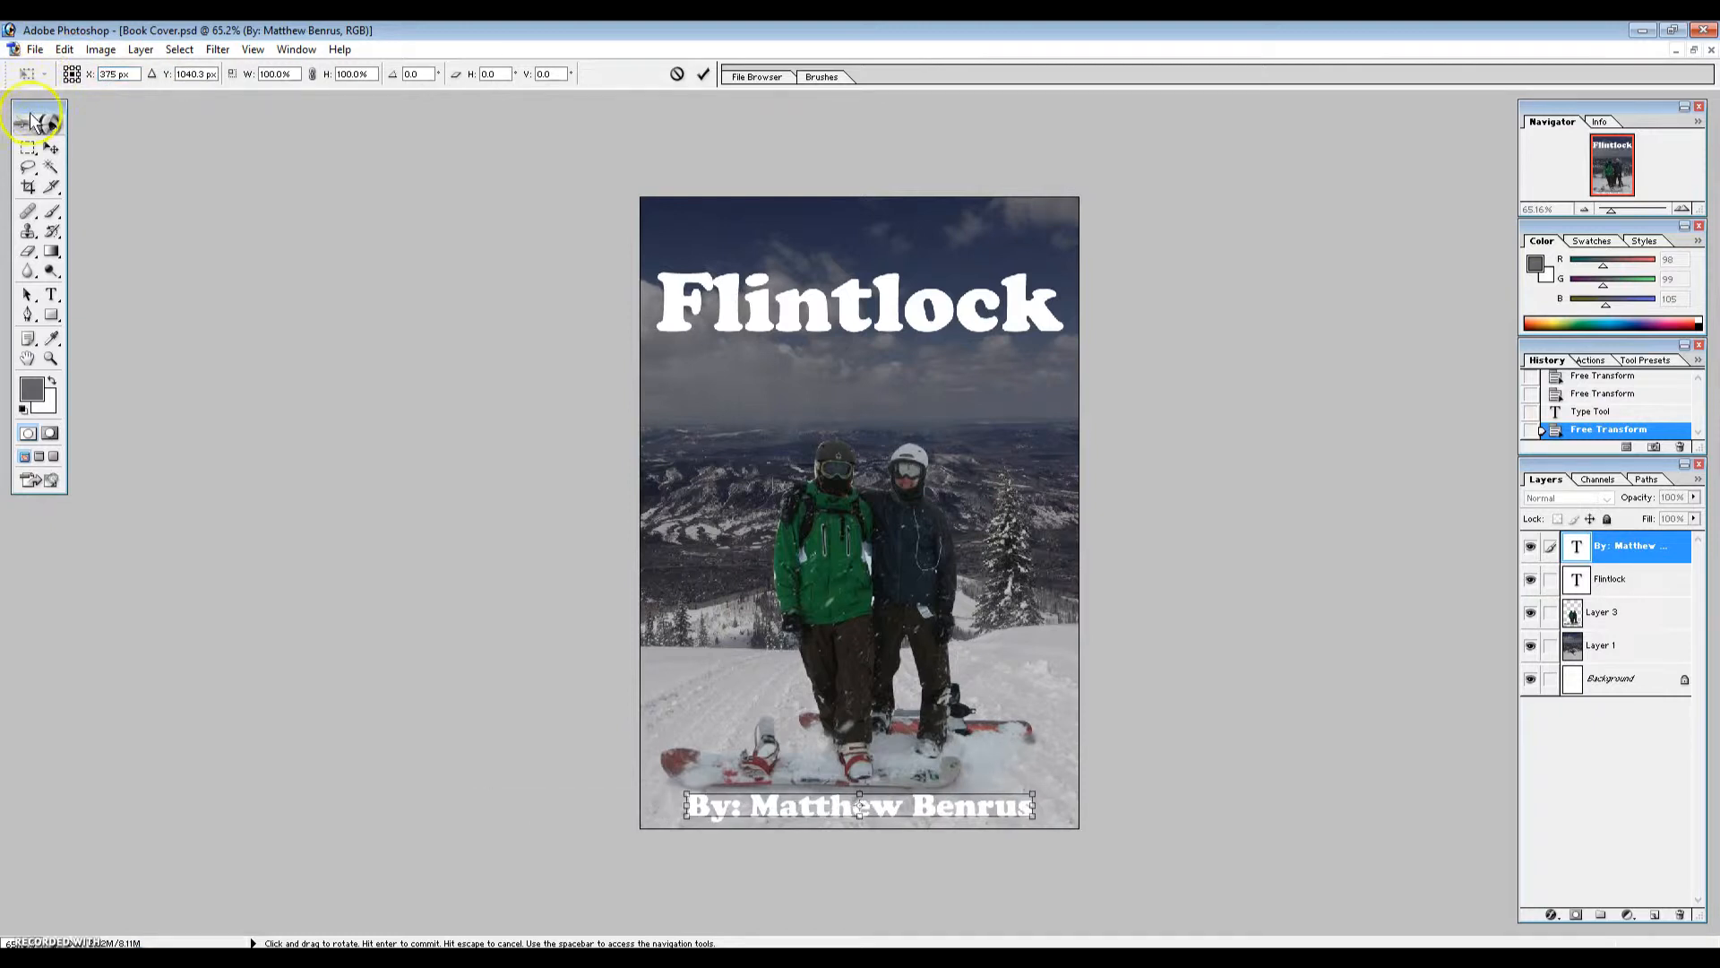
{"action": "left_click", "coordinate": [52, 148]}
- Nudge the byline slightly upward from the cover's lower edge
{"action": "key", "text": "Up"}
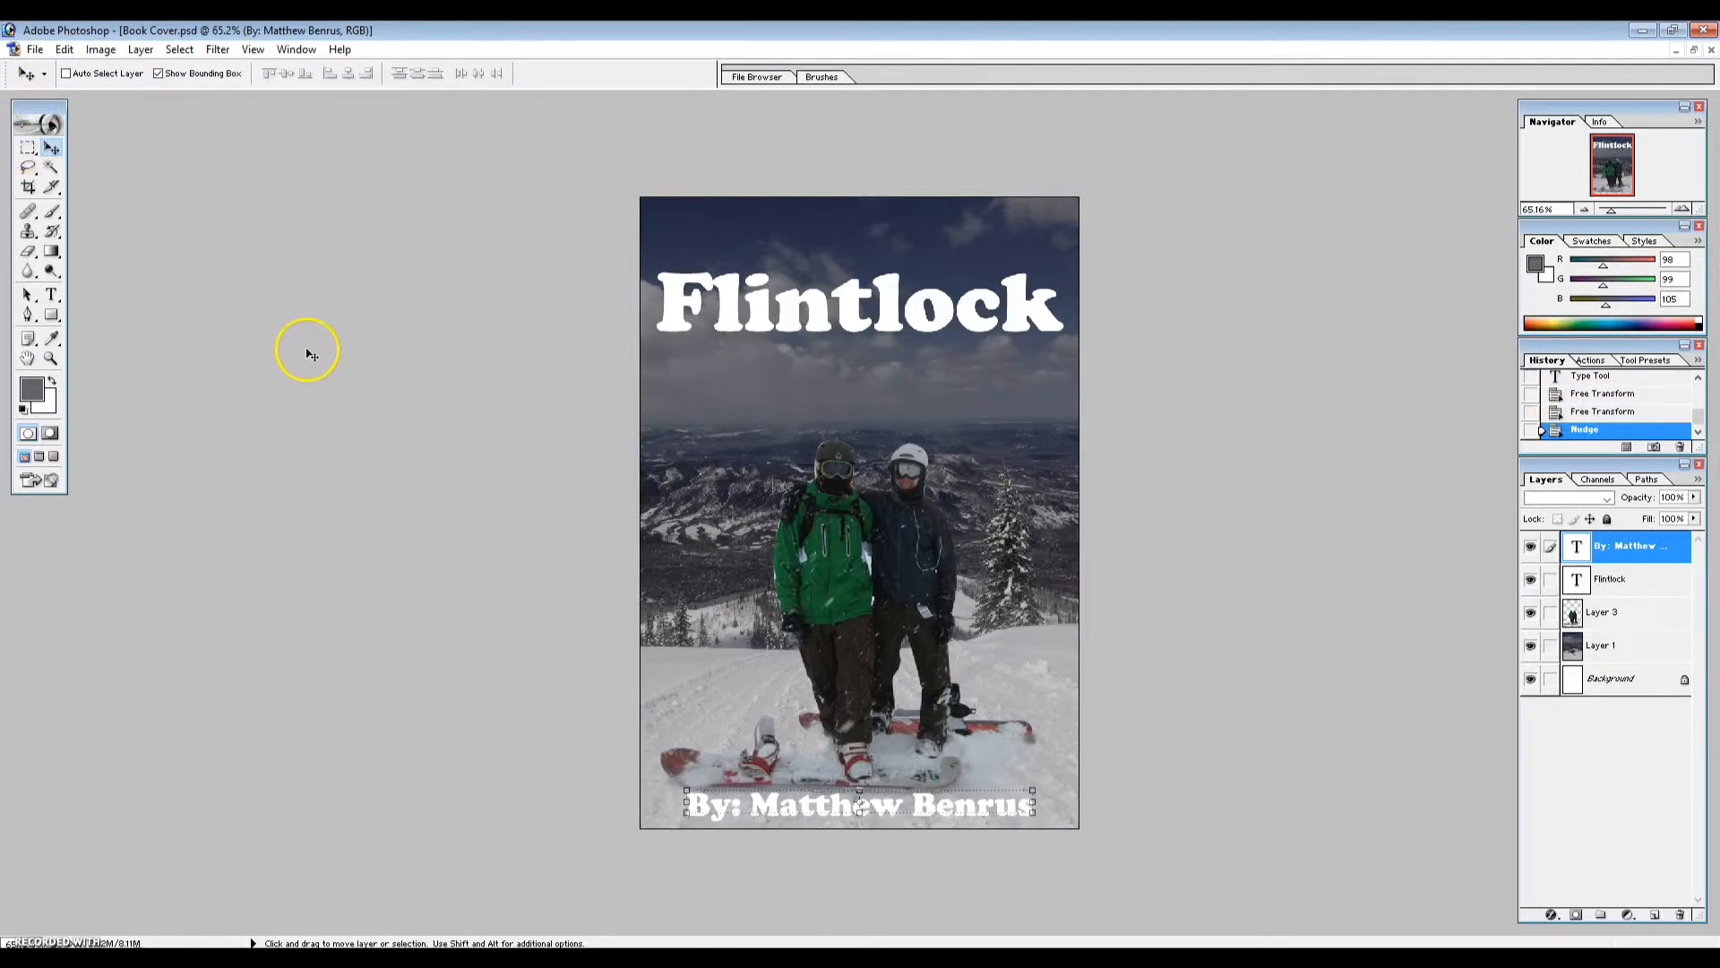
{"action": "key", "text": "shift+Up"}
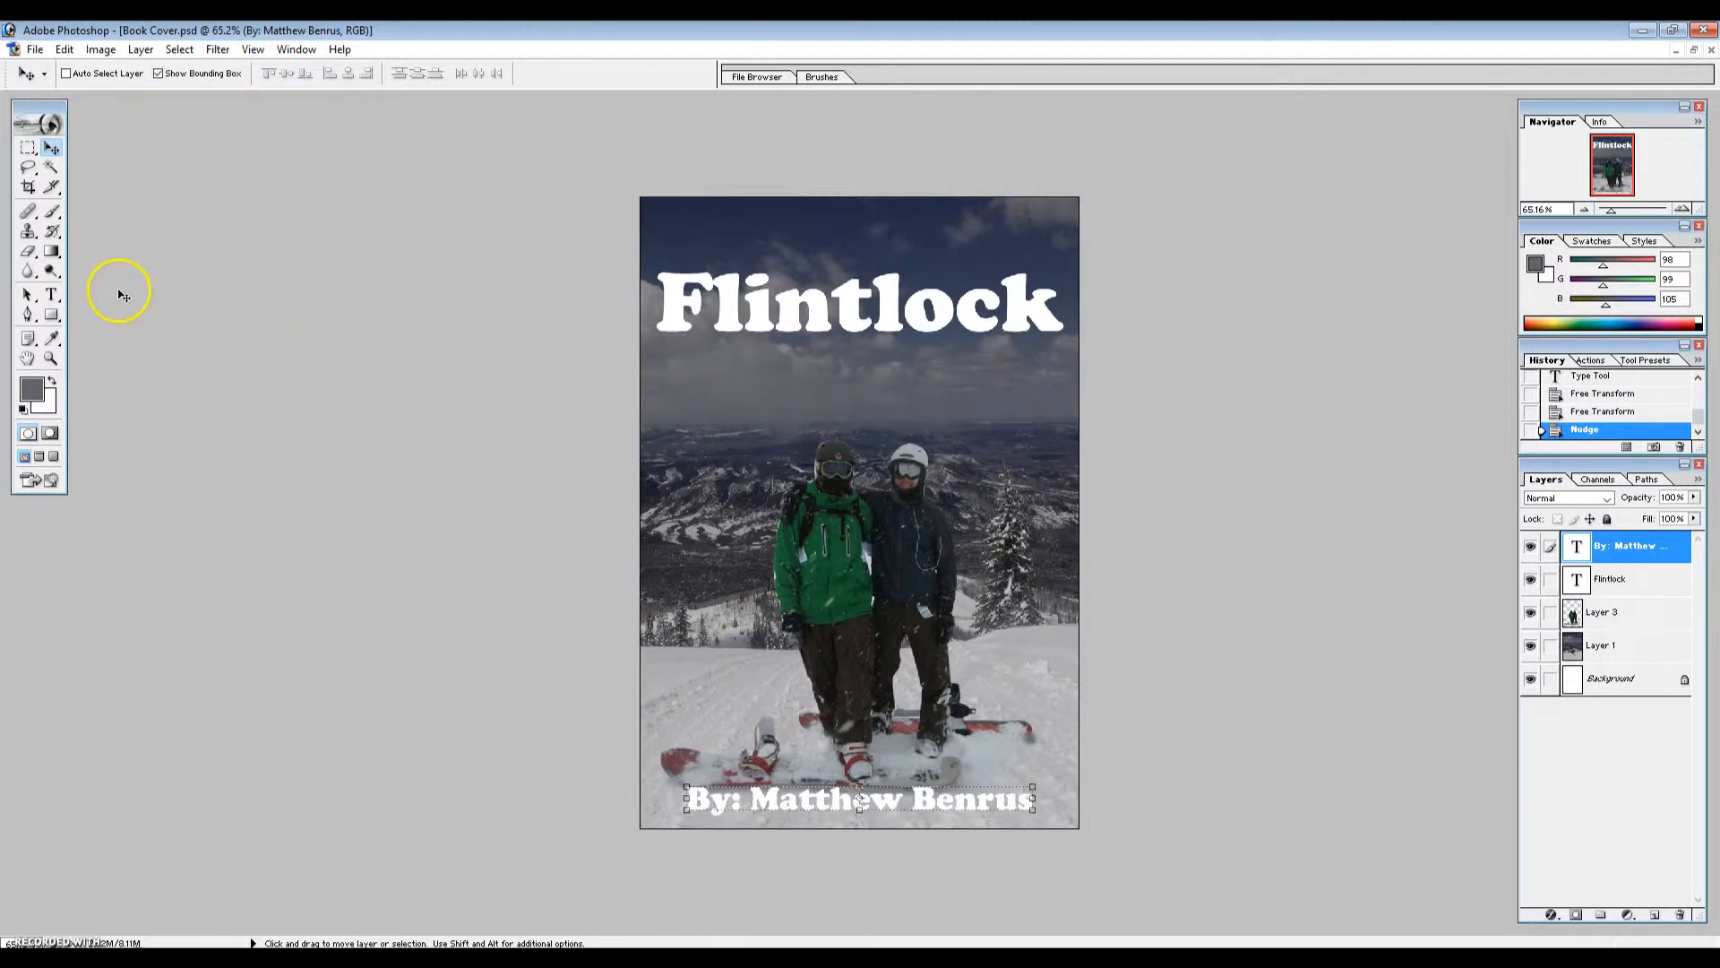
{"action": "left_click", "coordinate": [27, 148]}
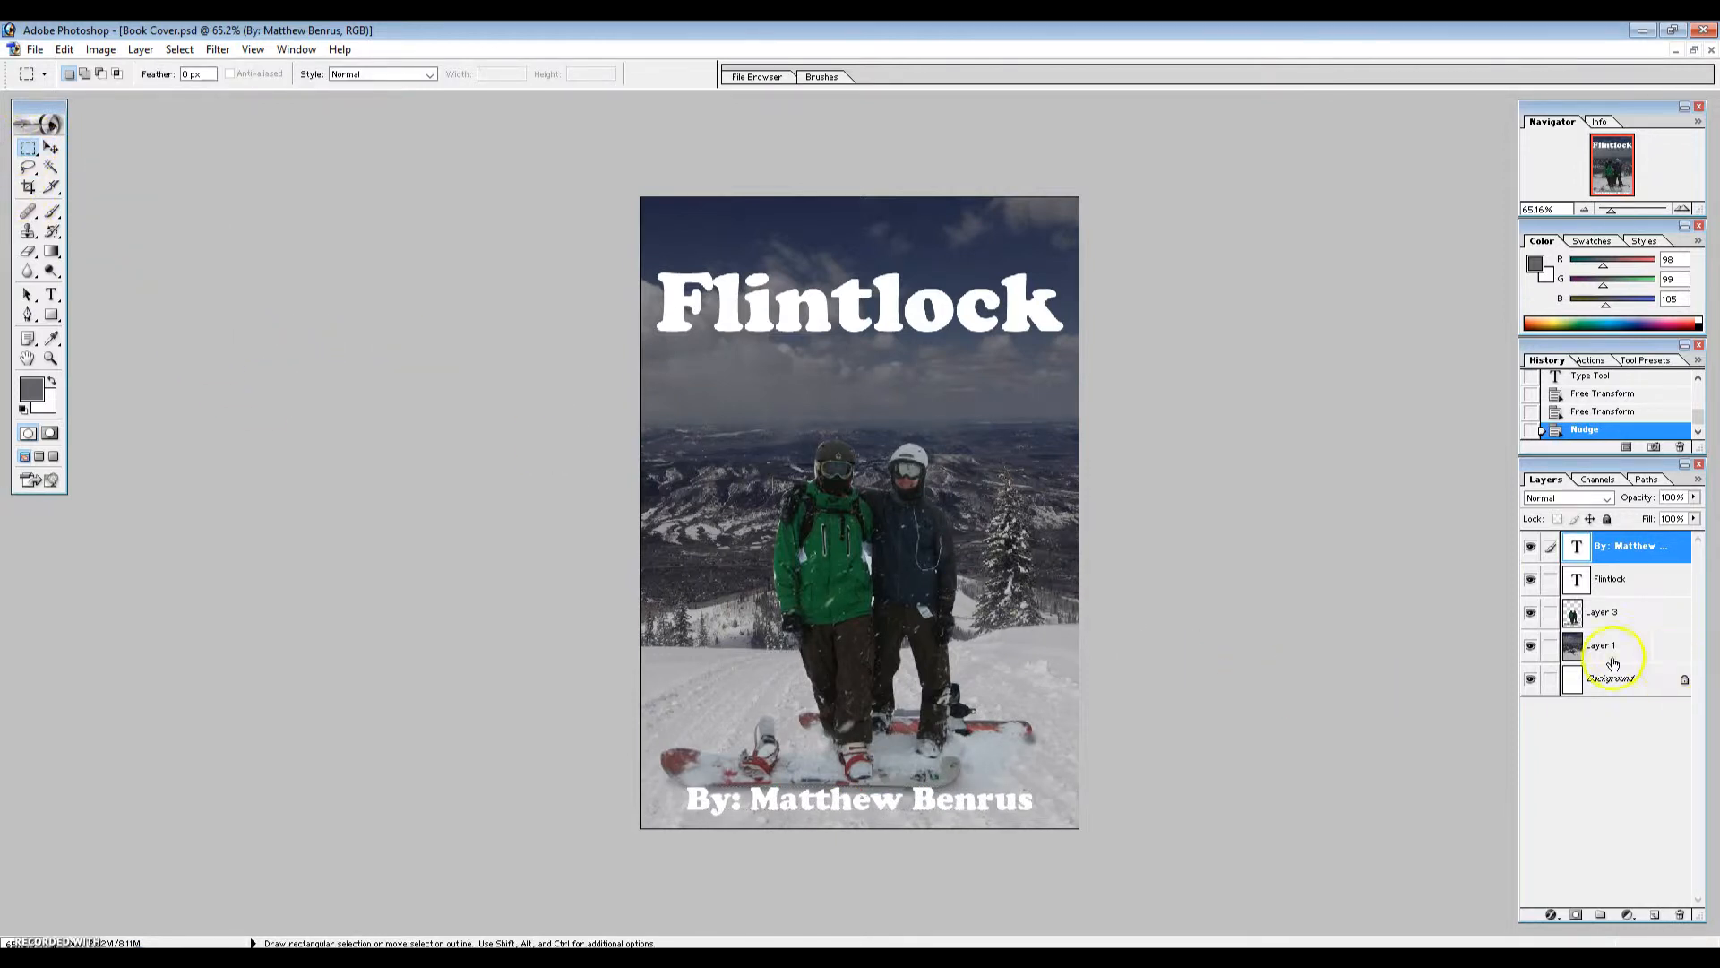
- Give the byline a drop shadow with a 117° angle, 7 px distance, 7 px size and a slightly increased spread
{"action": "right_click", "coordinate": [1678, 562]}
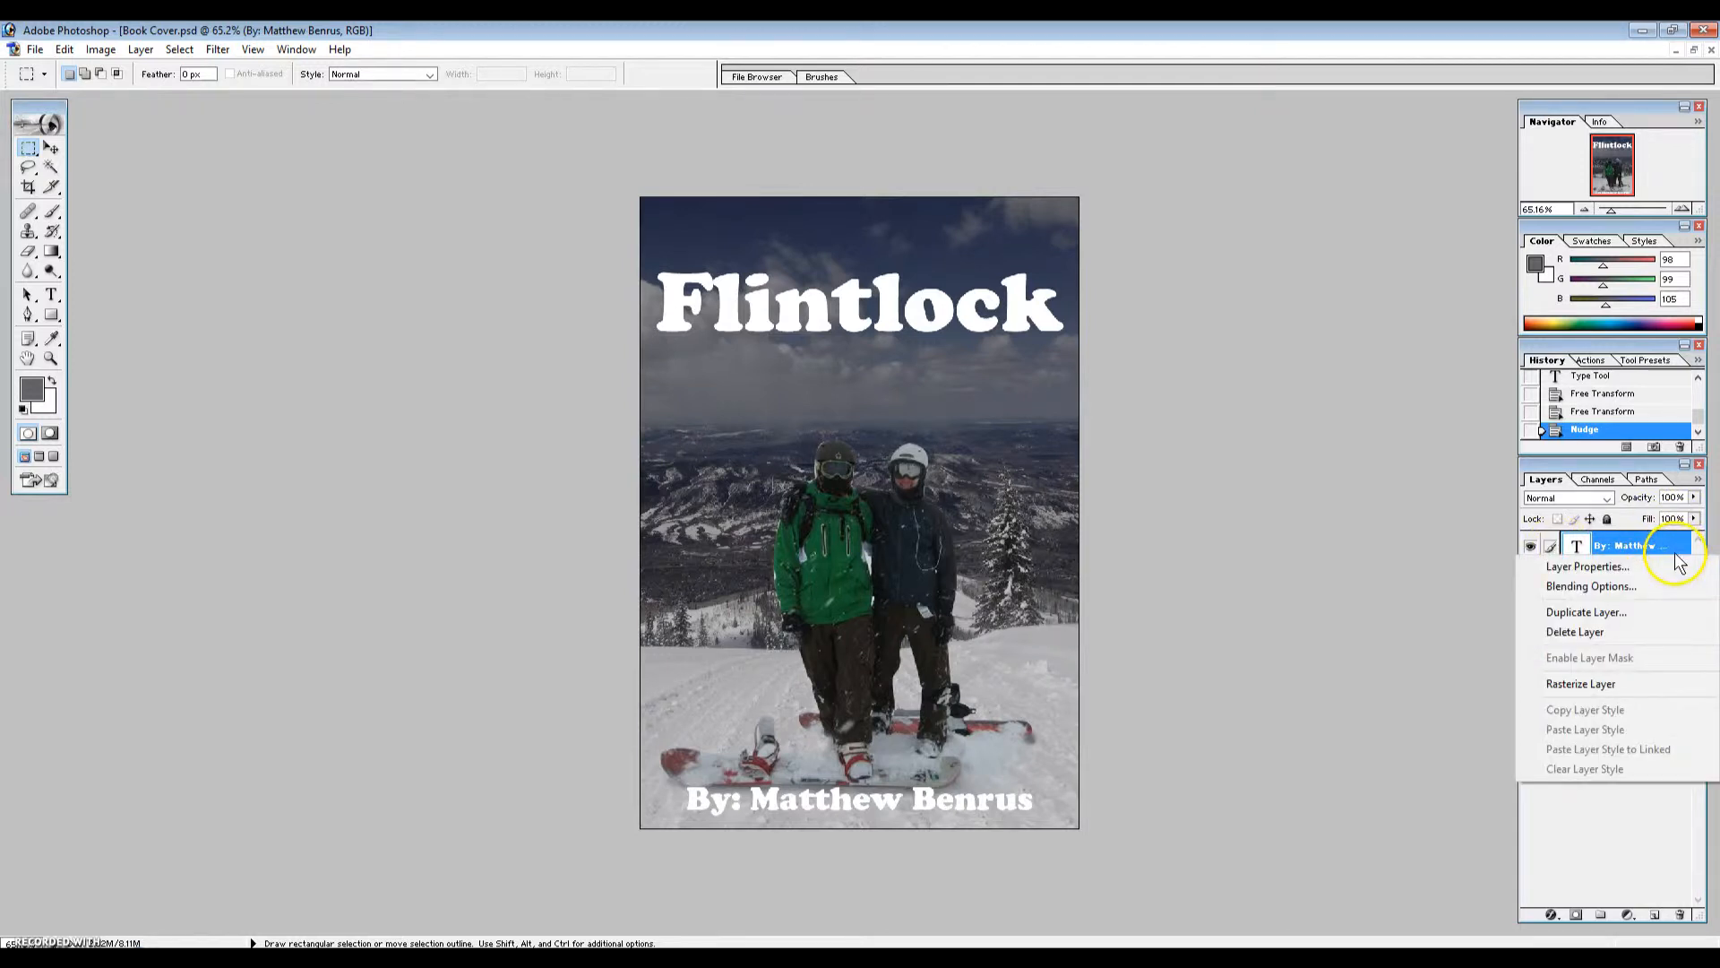
{"action": "left_click", "coordinate": [1620, 582]}
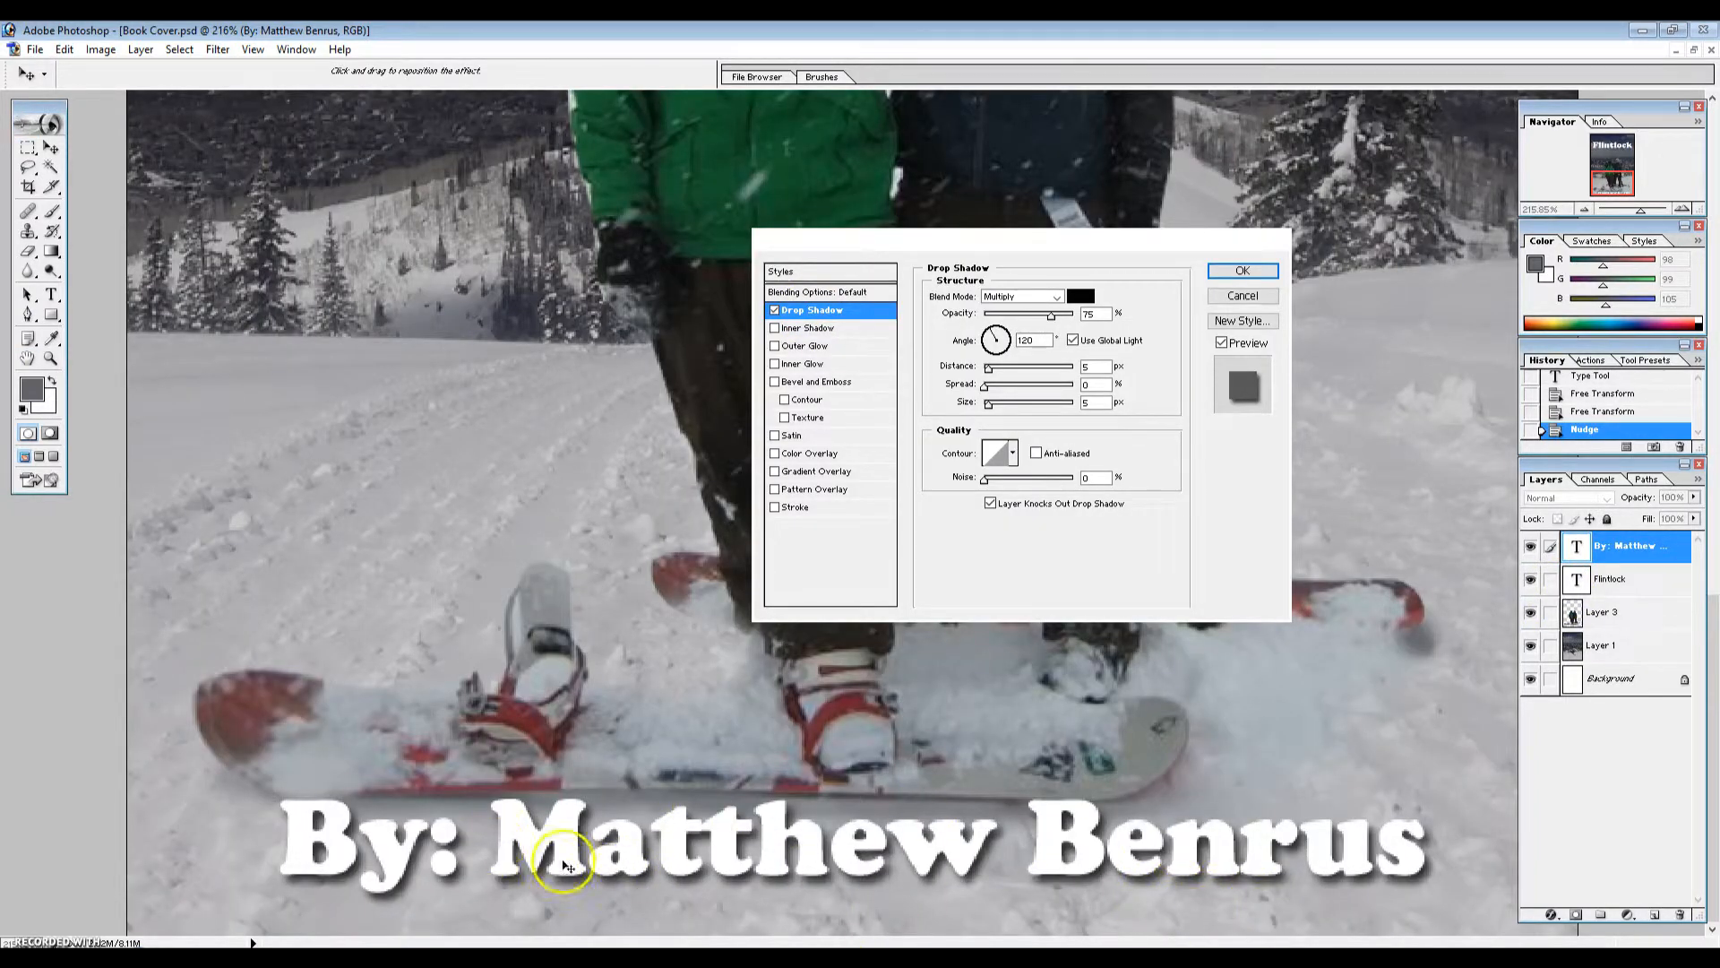
{"action": "left_click_drag", "start_coordinate": [996, 344], "coordinate": [993, 337]}
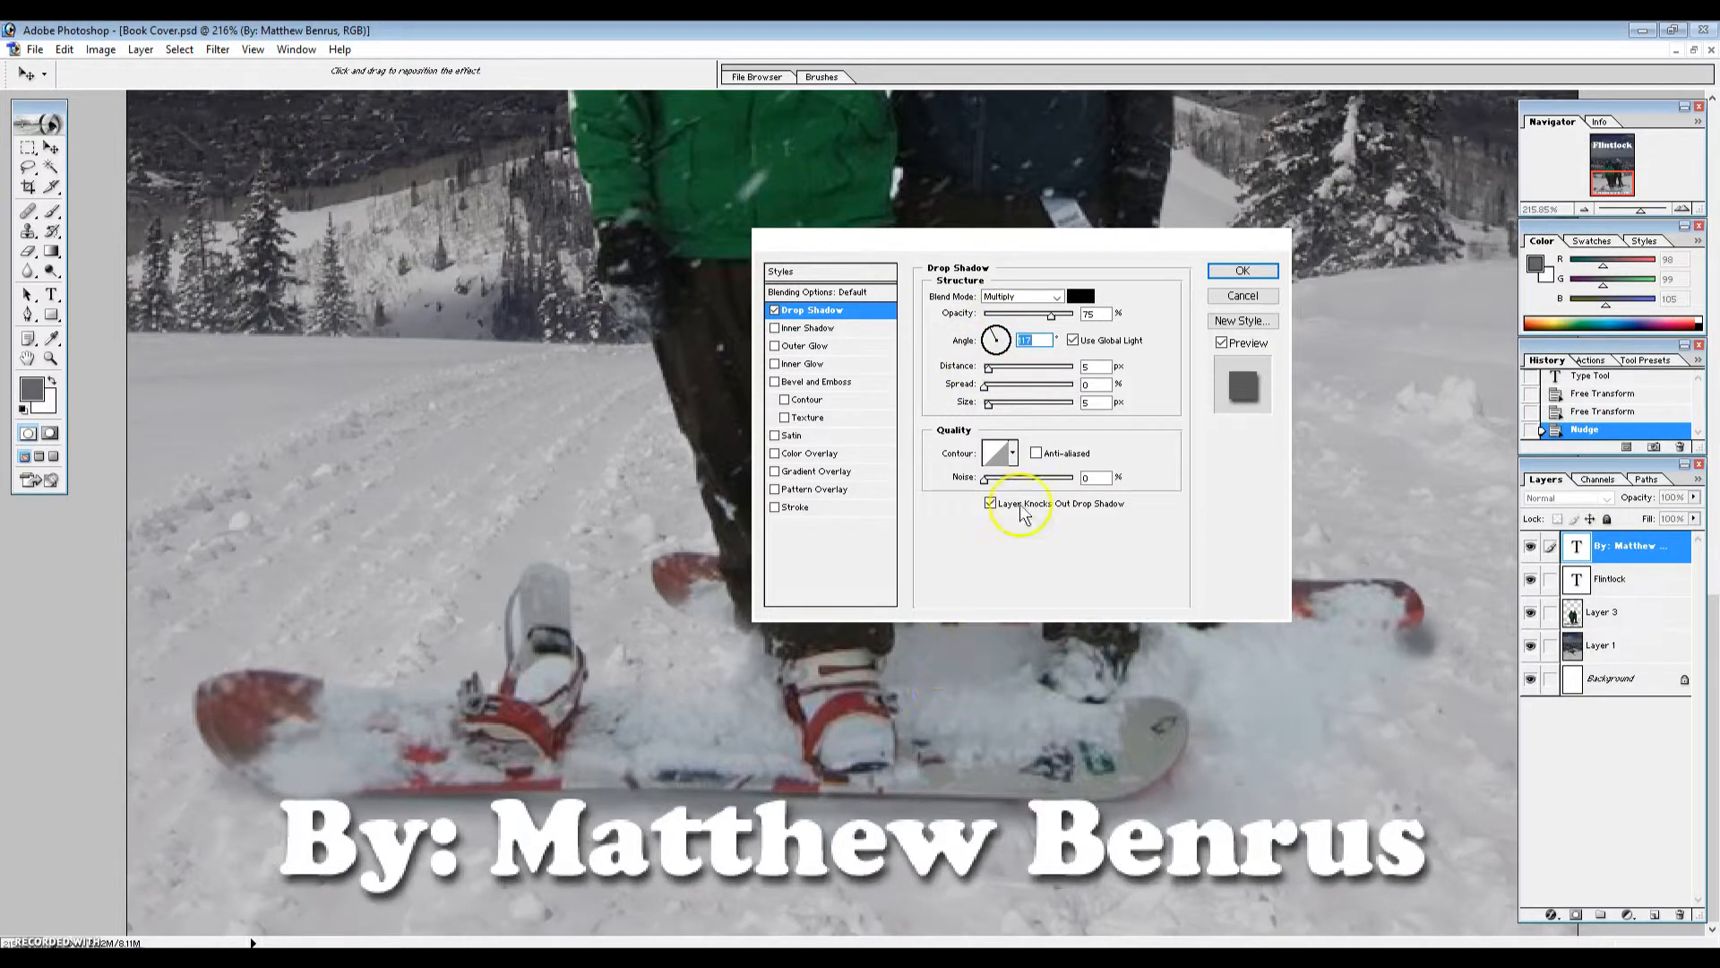
{"action": "mouse_move", "coordinate": [987, 368]}
{"action": "left_mouse_down"}
{"action": "mouse_move", "coordinate": [1030, 387]}
{"action": "mouse_move", "coordinate": [996, 405]}
{"action": "mouse_move", "coordinate": [1023, 408]}
{"action": "mouse_move", "coordinate": [985, 401]}
{"action": "mouse_move", "coordinate": [998, 392]}
{"action": "left_mouse_up"}
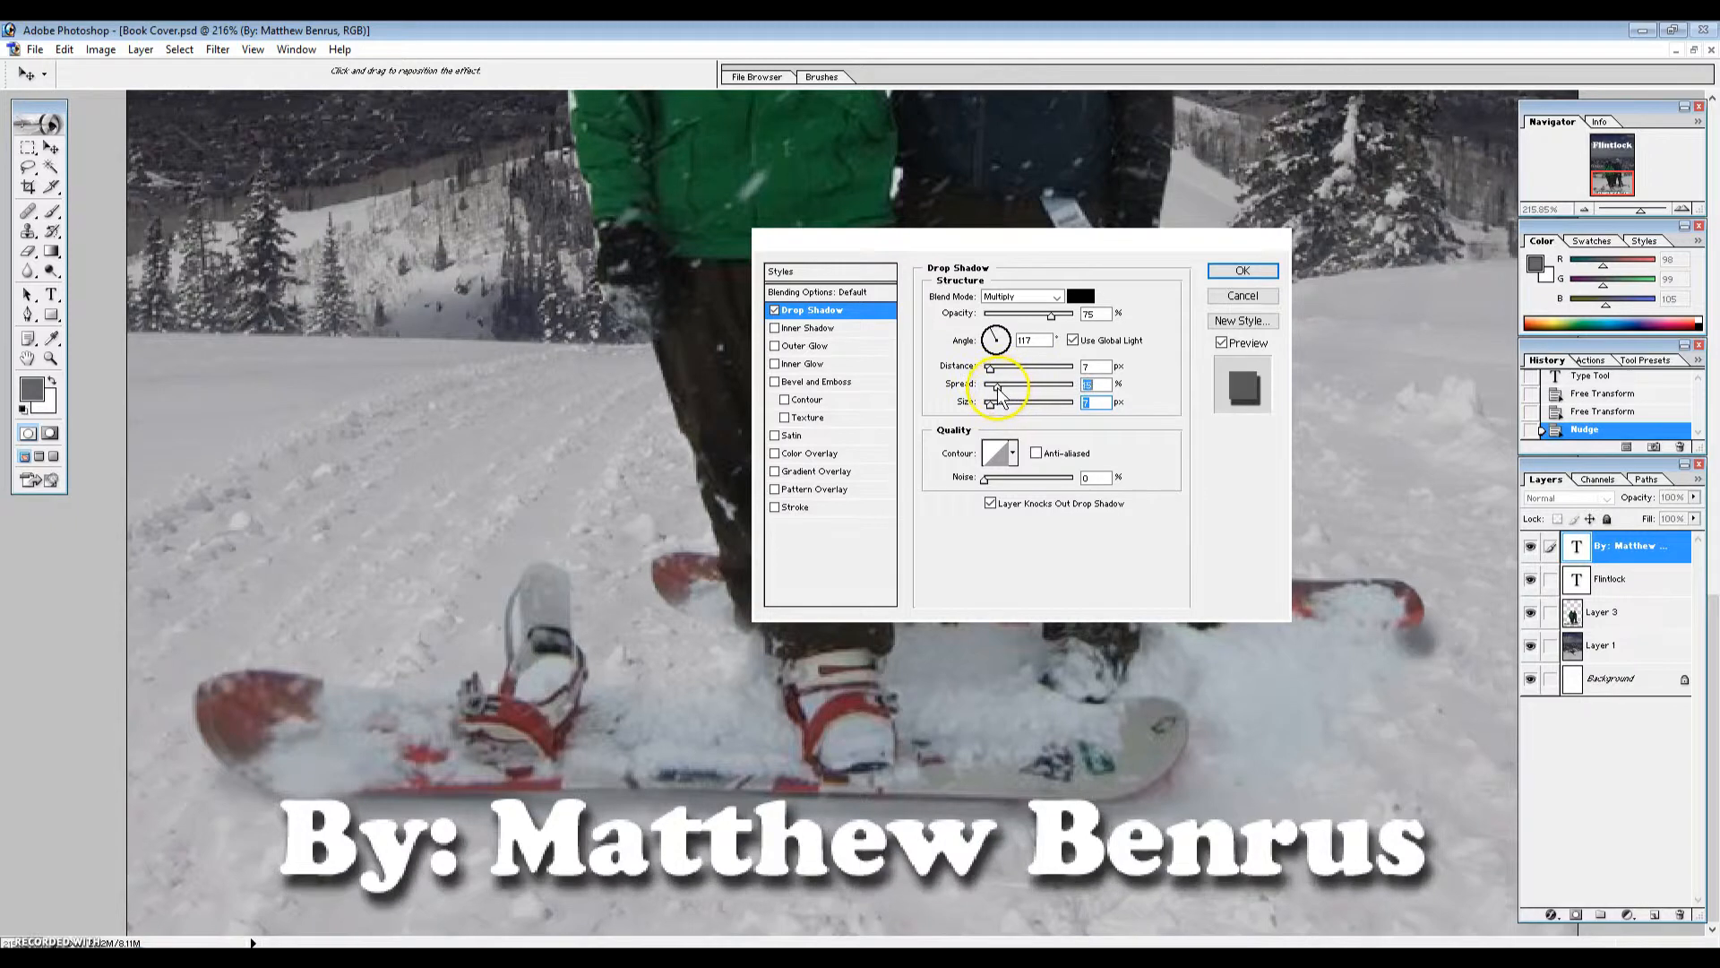
- Try an inner shadow and an outer glow on the byline, switching each effect off again
{"action": "left_click", "coordinate": [795, 330]}
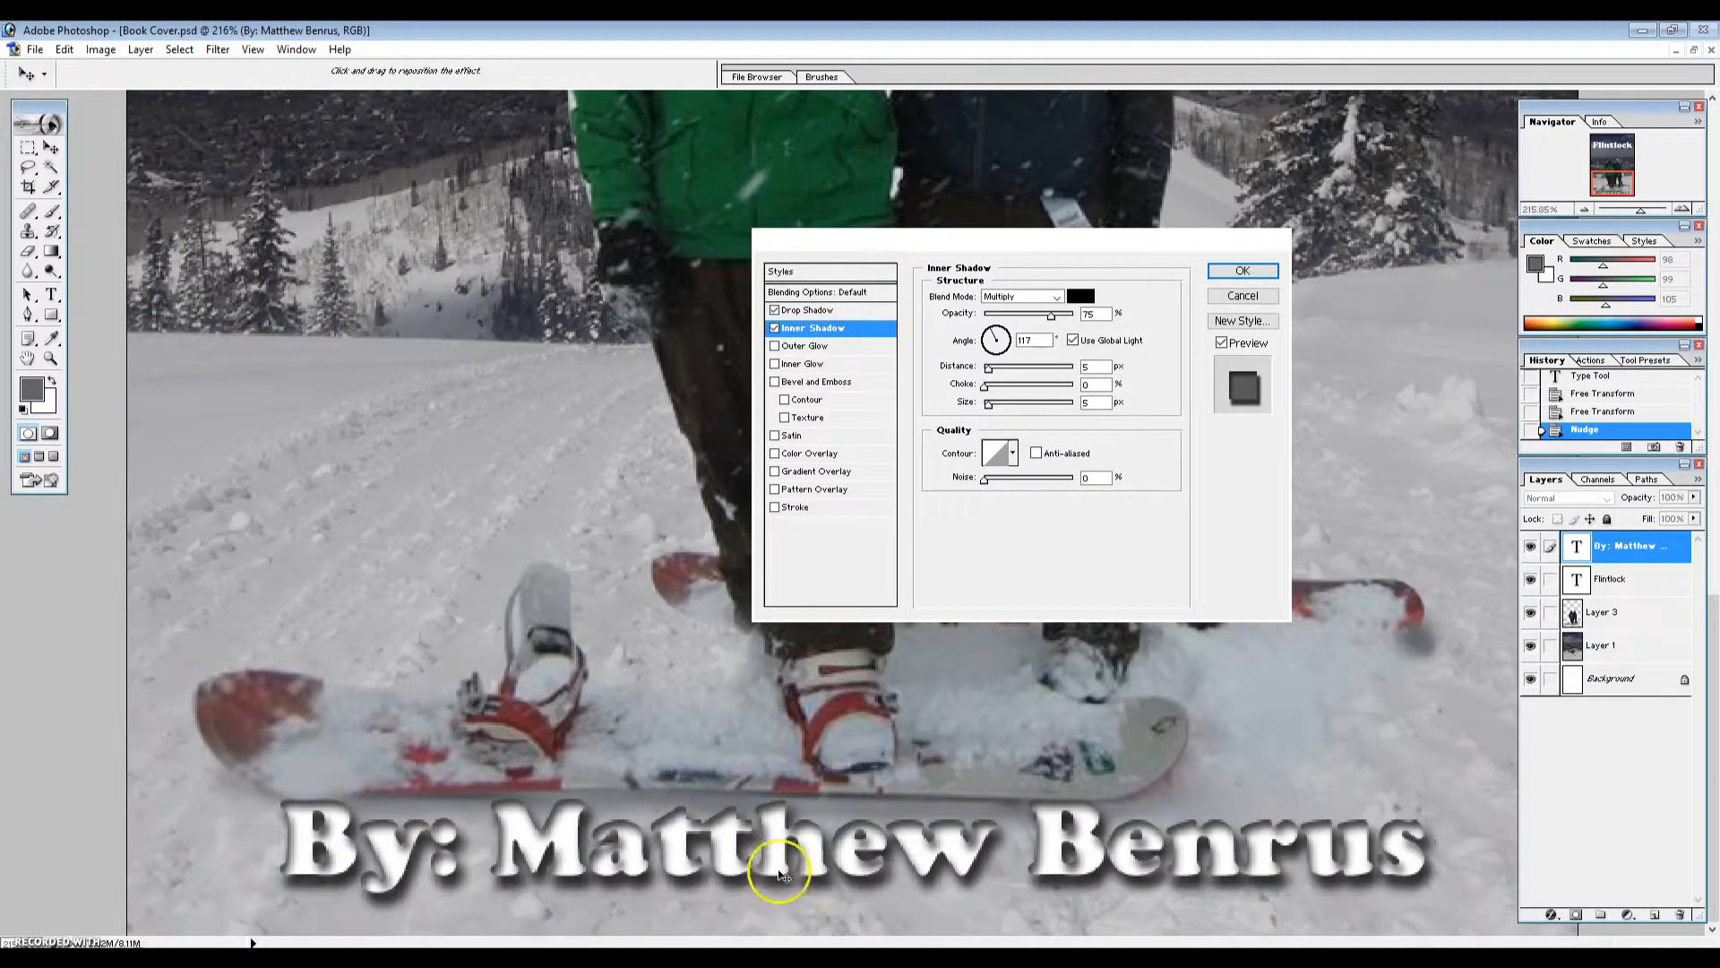
{"action": "left_click", "coordinate": [775, 329]}
{"action": "left_click", "coordinate": [789, 347]}
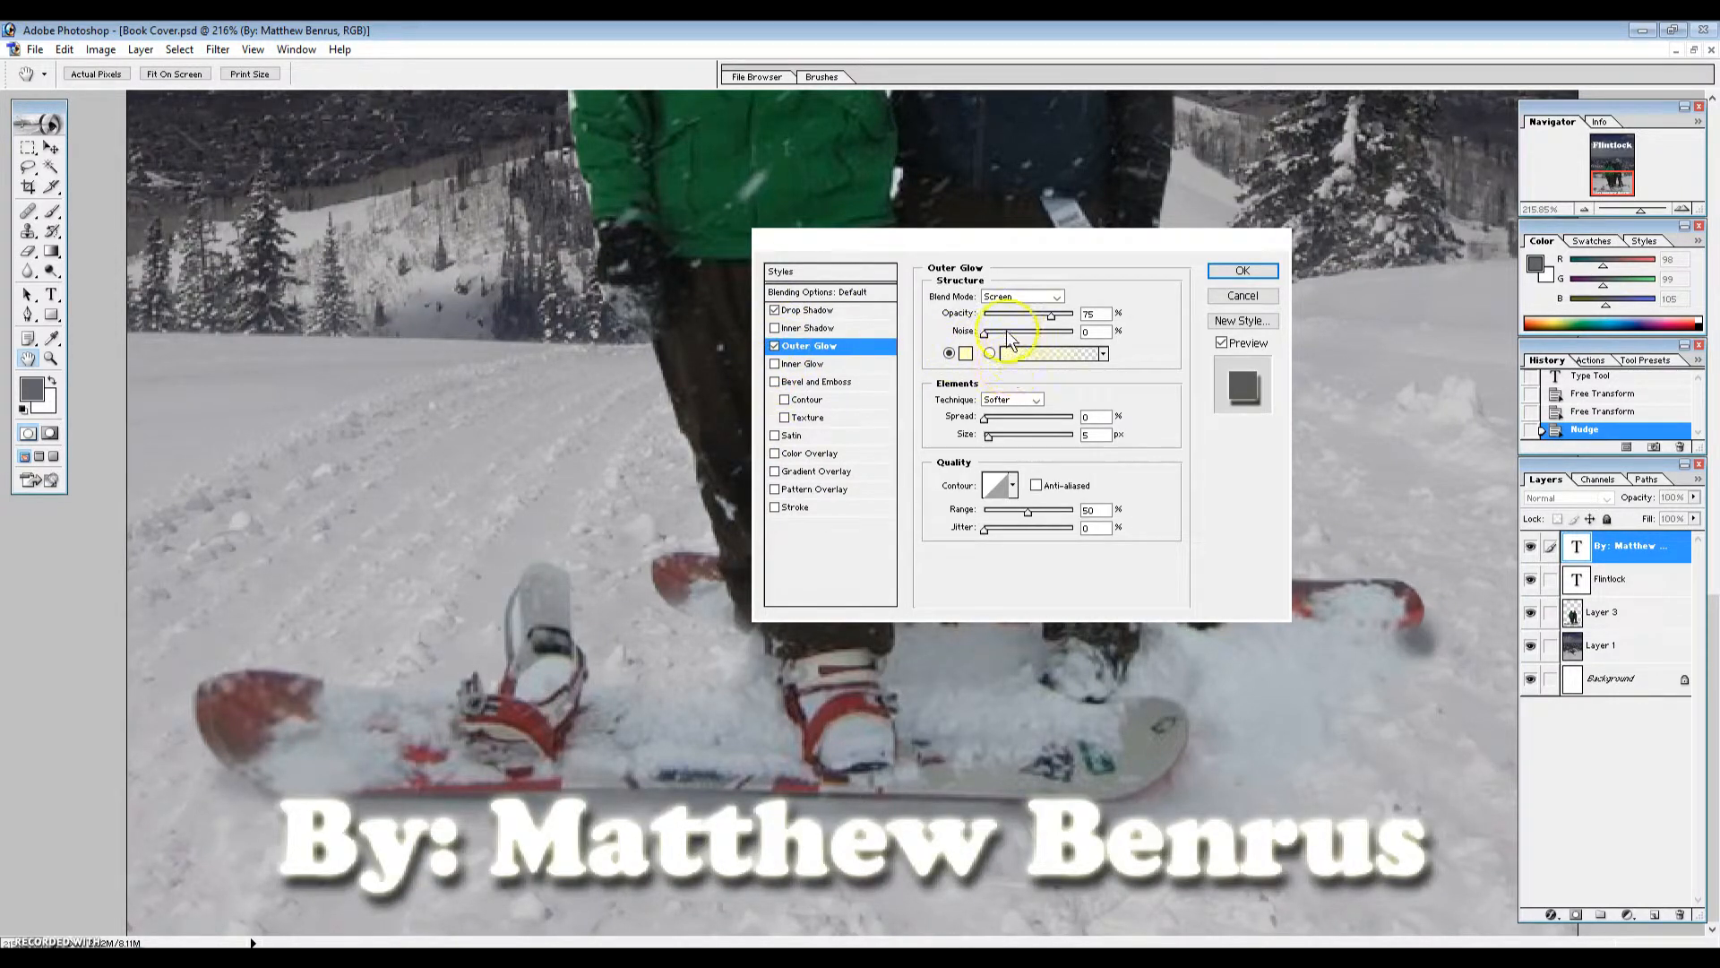
{"action": "mouse_move", "coordinate": [989, 418]}
{"action": "left_mouse_down"}
{"action": "mouse_move", "coordinate": [1020, 420]}
{"action": "mouse_move", "coordinate": [983, 420]}
{"action": "left_mouse_up"}
{"action": "left_click", "coordinate": [774, 346]}
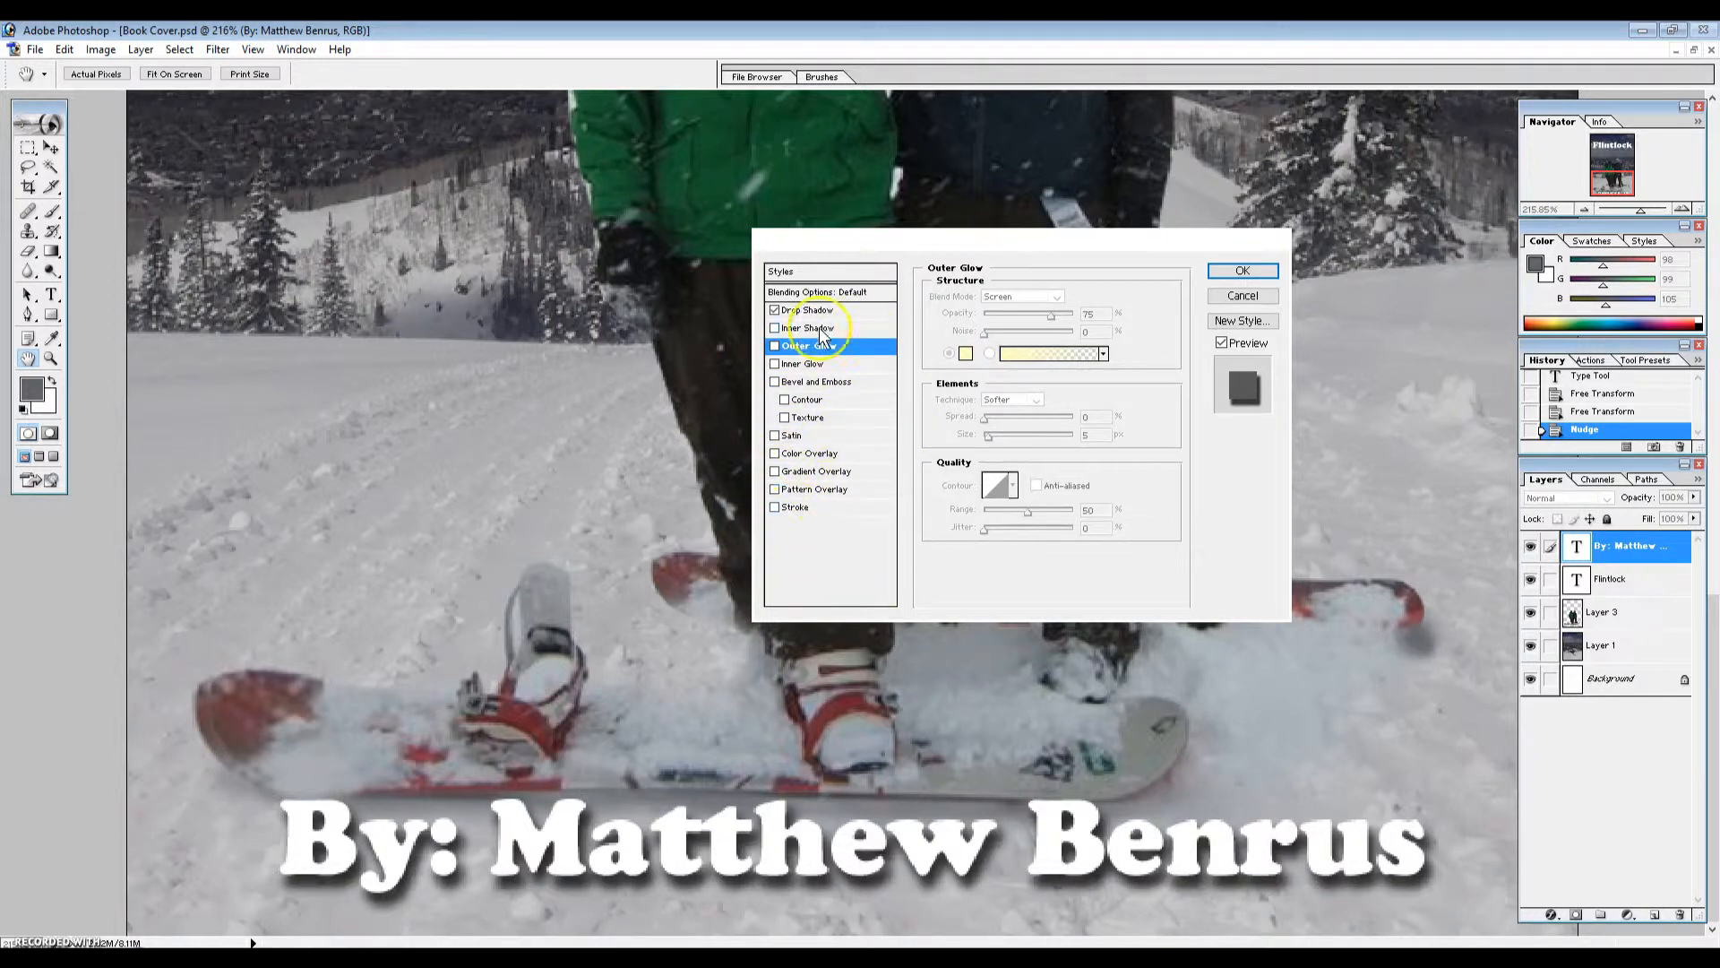
- Add a red outside stroke to the byline and reduce its size to 1 px
{"action": "left_click", "coordinate": [794, 507]}
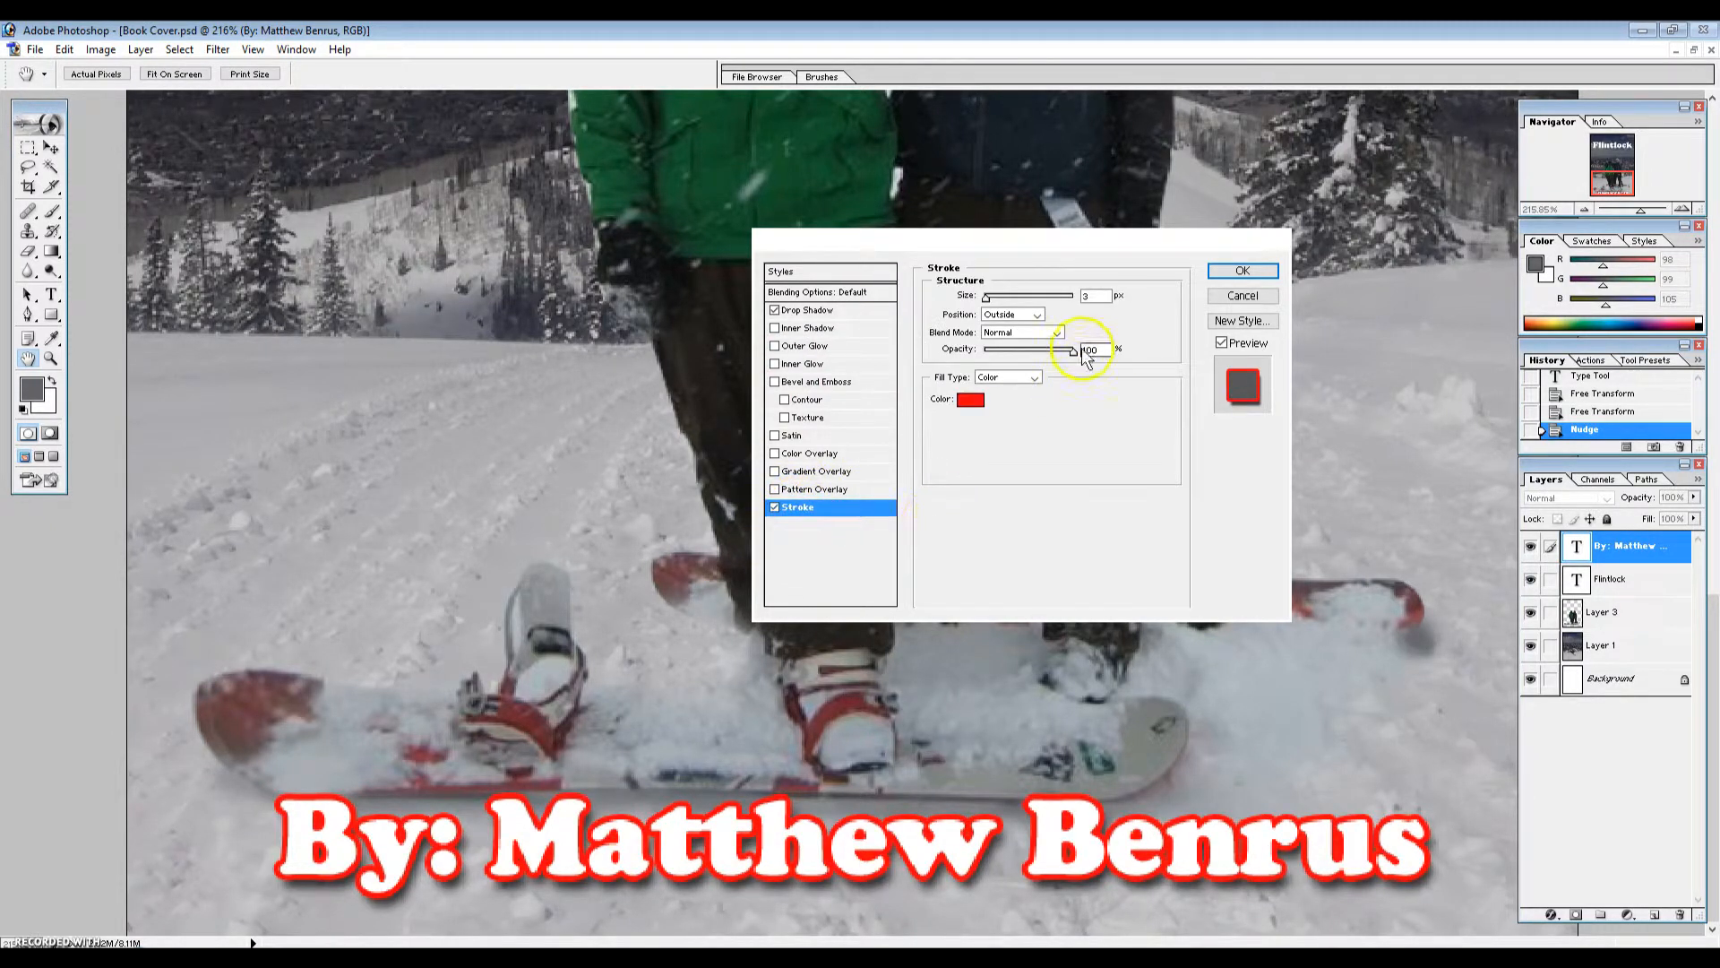
{"action": "mouse_move", "coordinate": [988, 302]}
{"action": "left_mouse_down"}
{"action": "mouse_move", "coordinate": [1038, 303]}
{"action": "mouse_move", "coordinate": [987, 303]}
{"action": "left_mouse_up"}
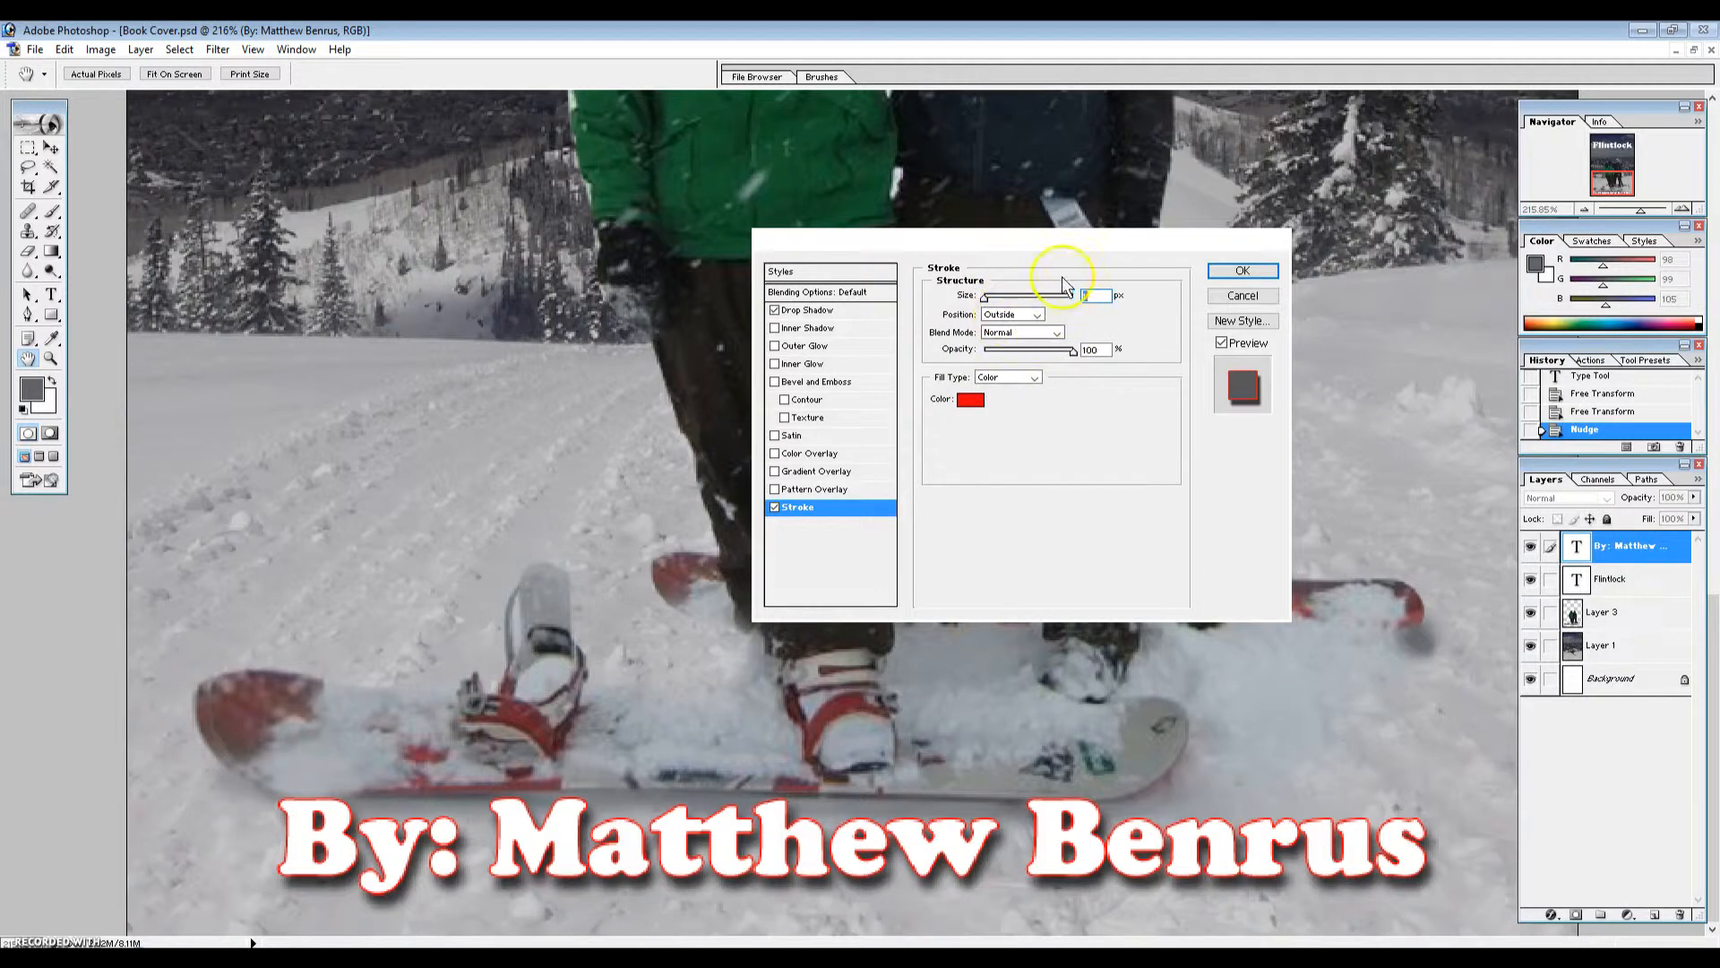
- Try the muted red BE7474 as the byline's stroke colour
{"action": "left_click", "coordinate": [972, 401]}
{"action": "mouse_move", "coordinate": [768, 422]}
{"action": "left_mouse_down"}
{"action": "mouse_move", "coordinate": [807, 467]}
{"action": "mouse_move", "coordinate": [851, 397]}
{"action": "mouse_move", "coordinate": [740, 445]}
{"action": "left_mouse_up"}
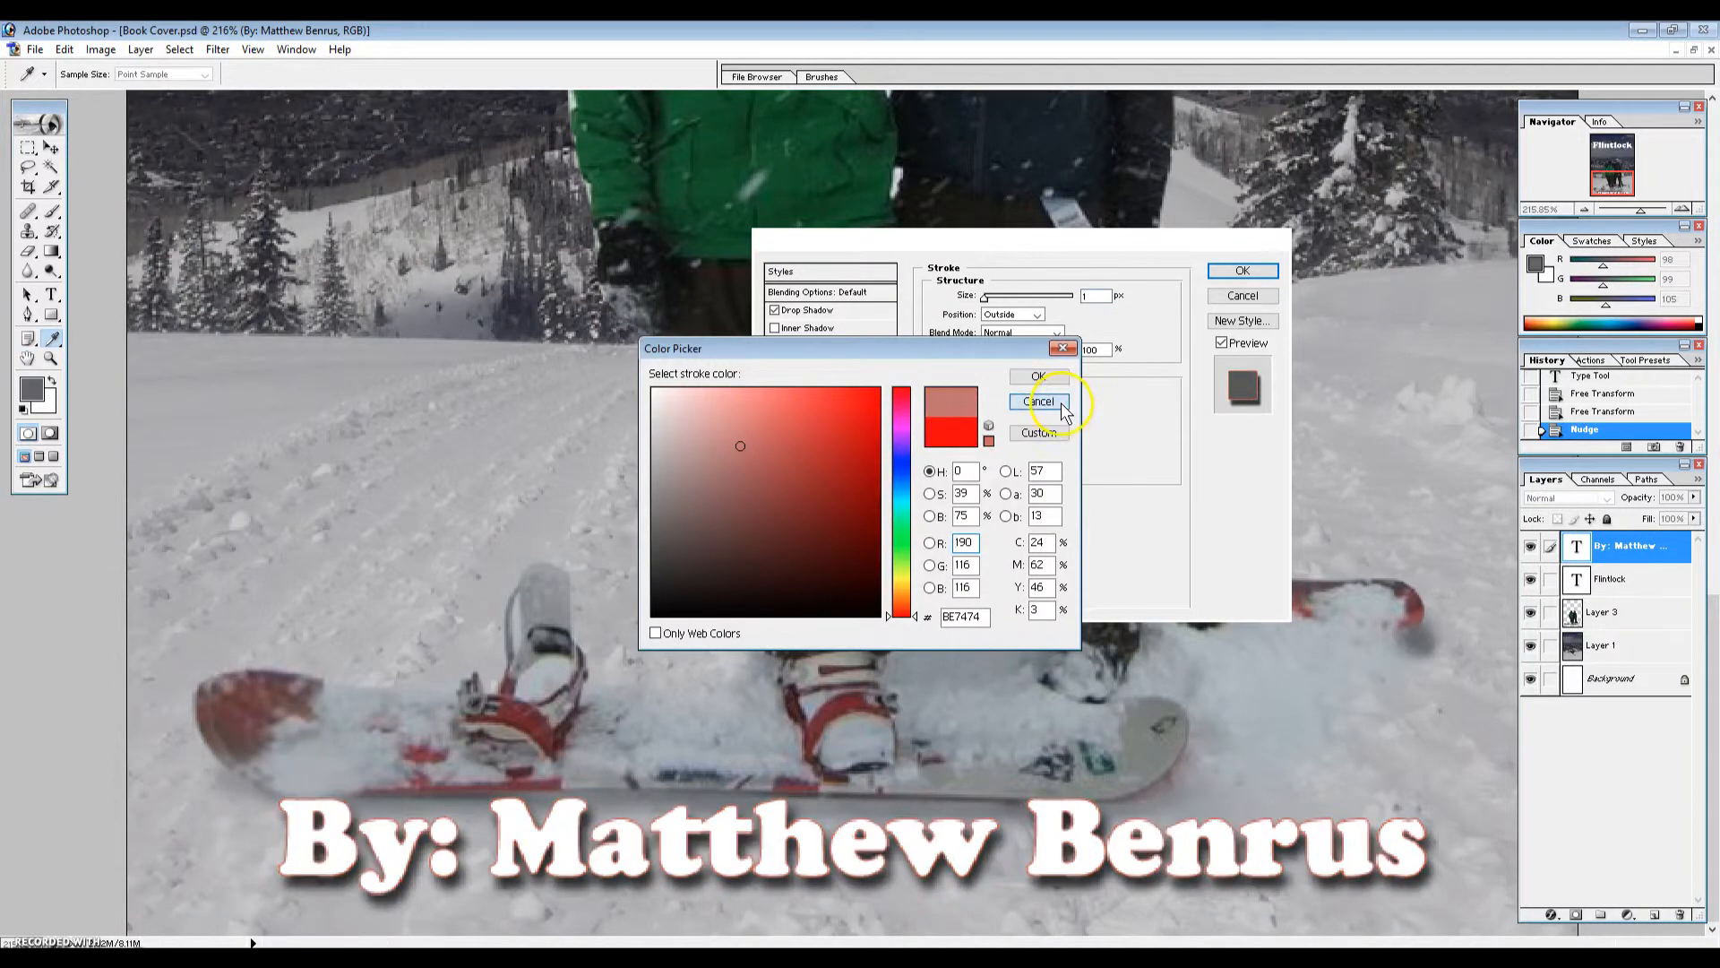
{"action": "left_click", "coordinate": [1050, 377]}
- Apply the drop shadow and stroke layer style to the byline and view the whole cover
{"action": "left_click", "coordinate": [1246, 272]}
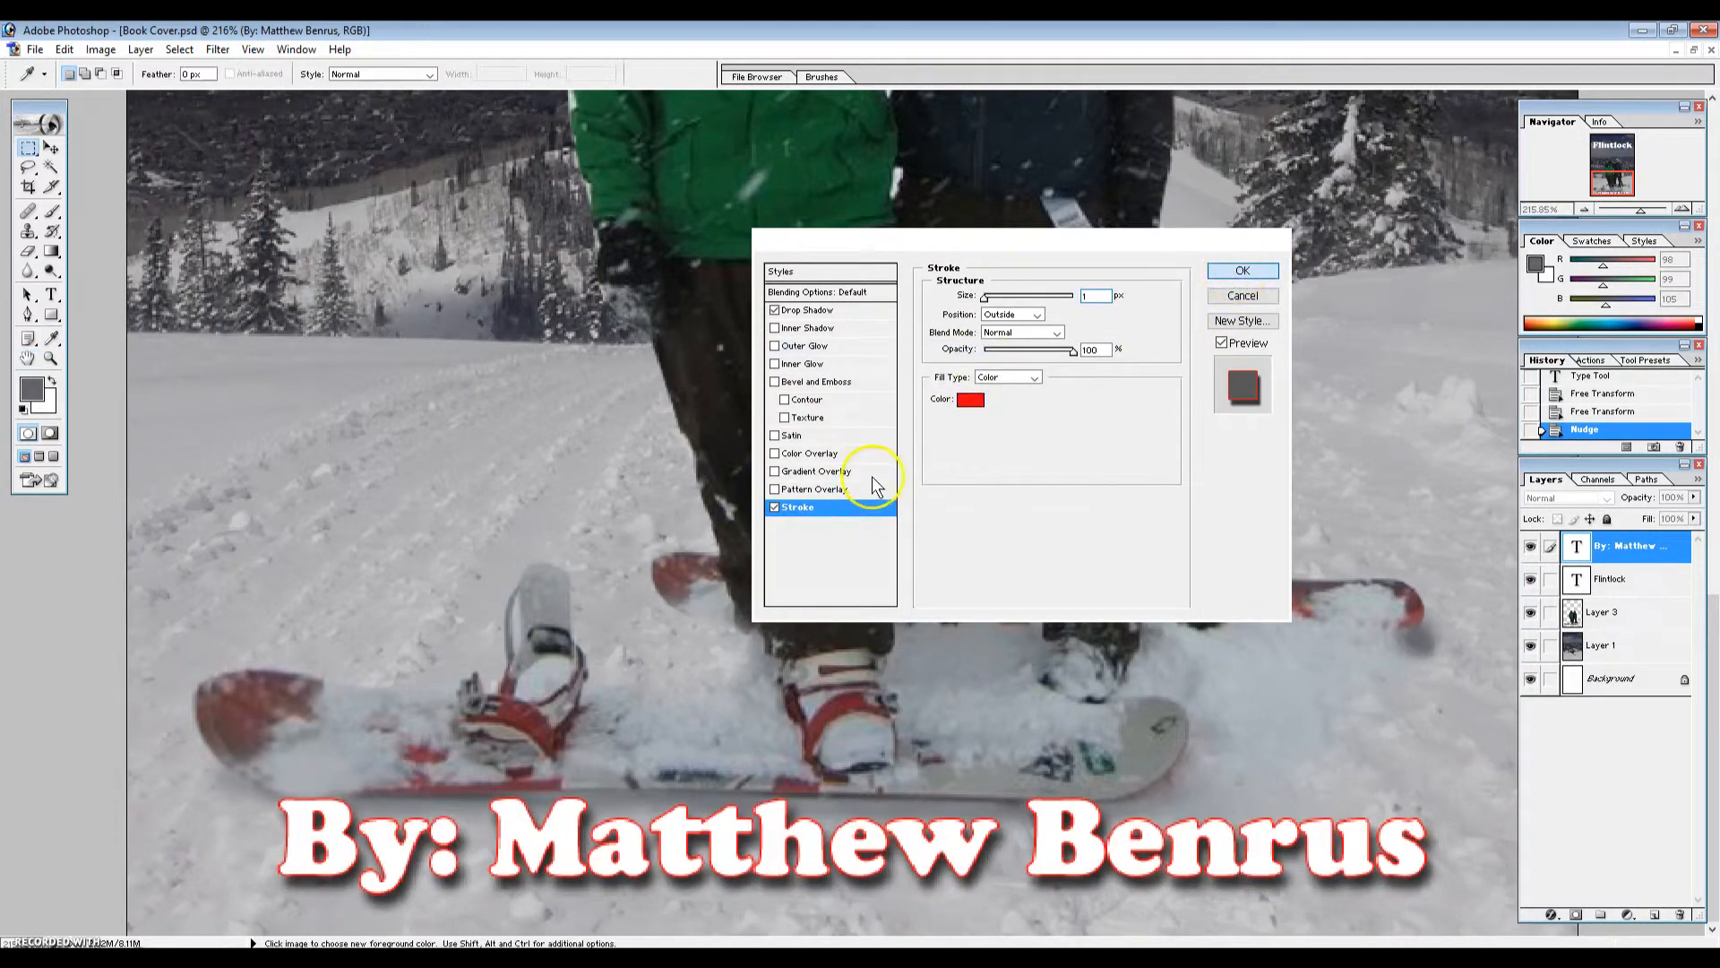
{"action": "scroll", "coordinate": [899, 501], "scroll_direction": "up", "scroll_amount": 3}
{"action": "scroll", "coordinate": [899, 502], "scroll_direction": "down", "scroll_amount": 10}
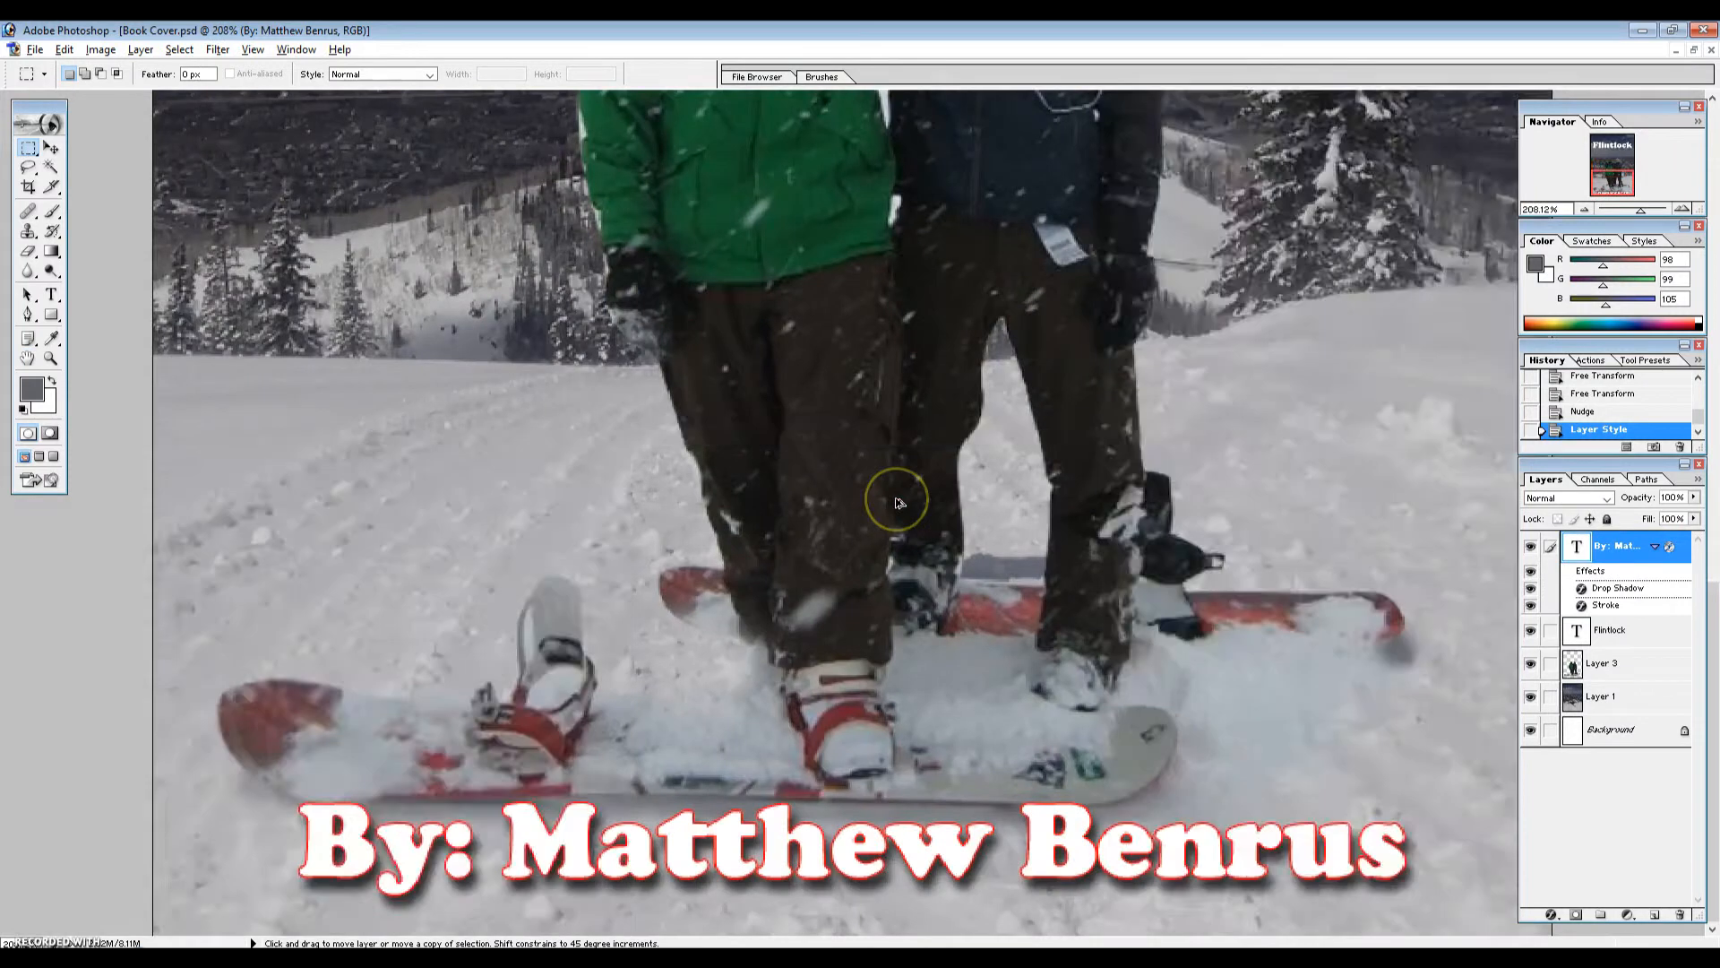
{"action": "scroll", "coordinate": [899, 502], "scroll_direction": "down", "scroll_amount": 3}
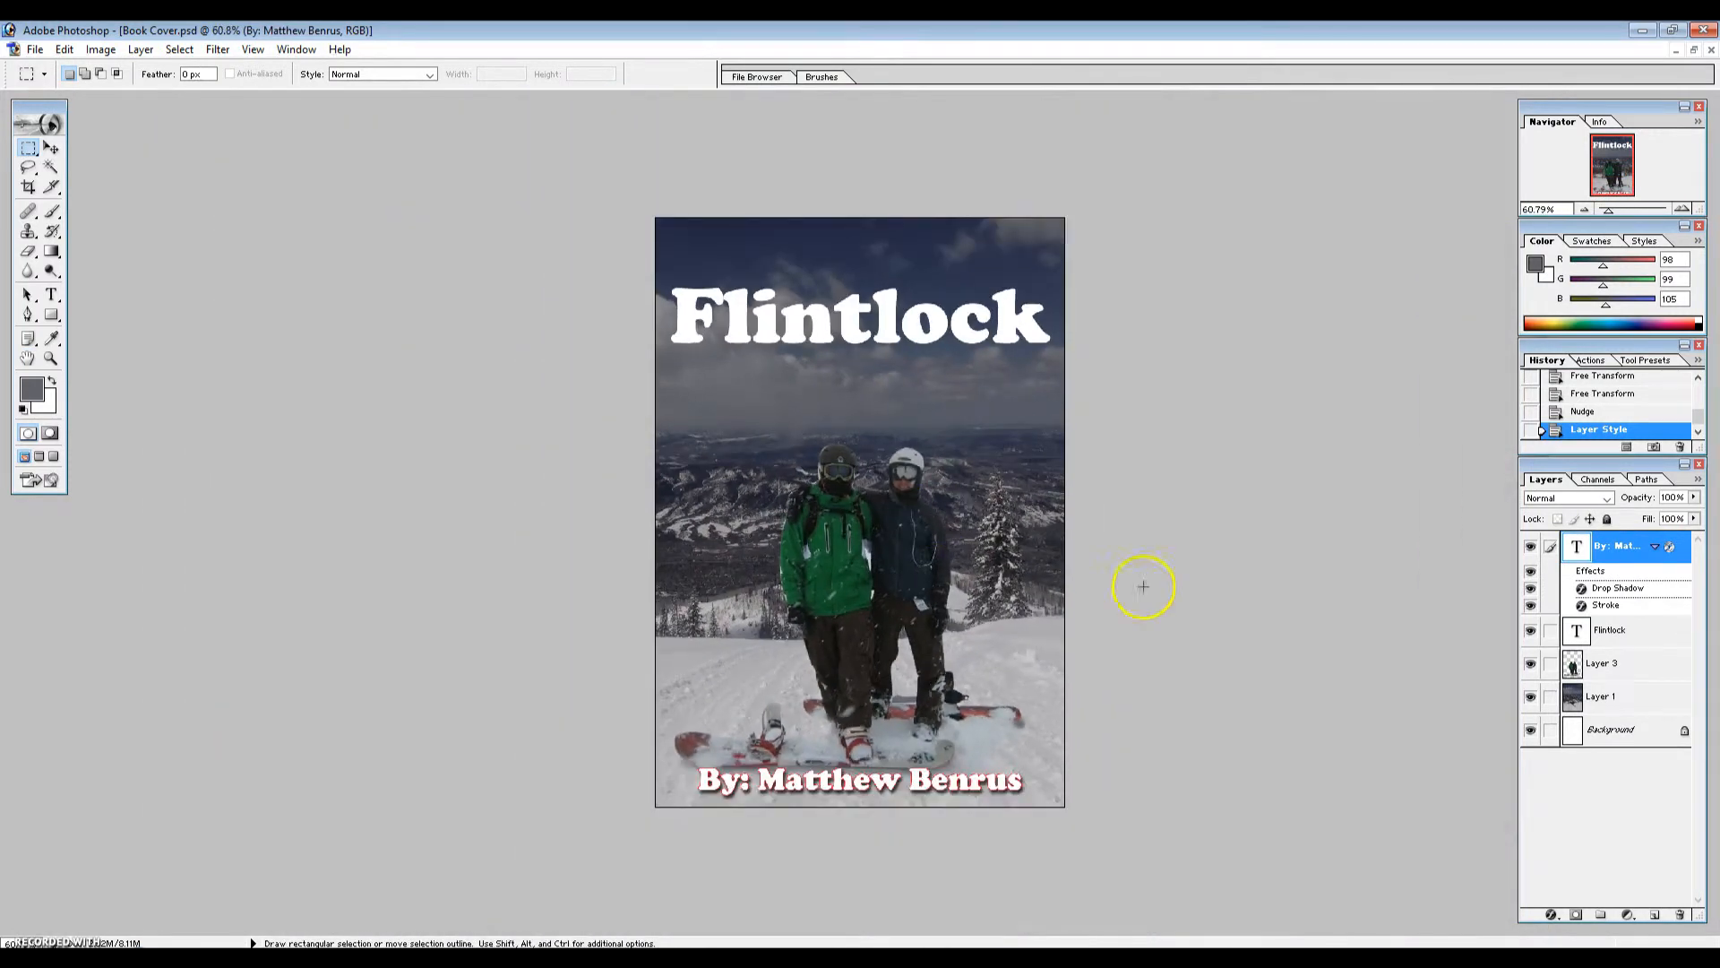